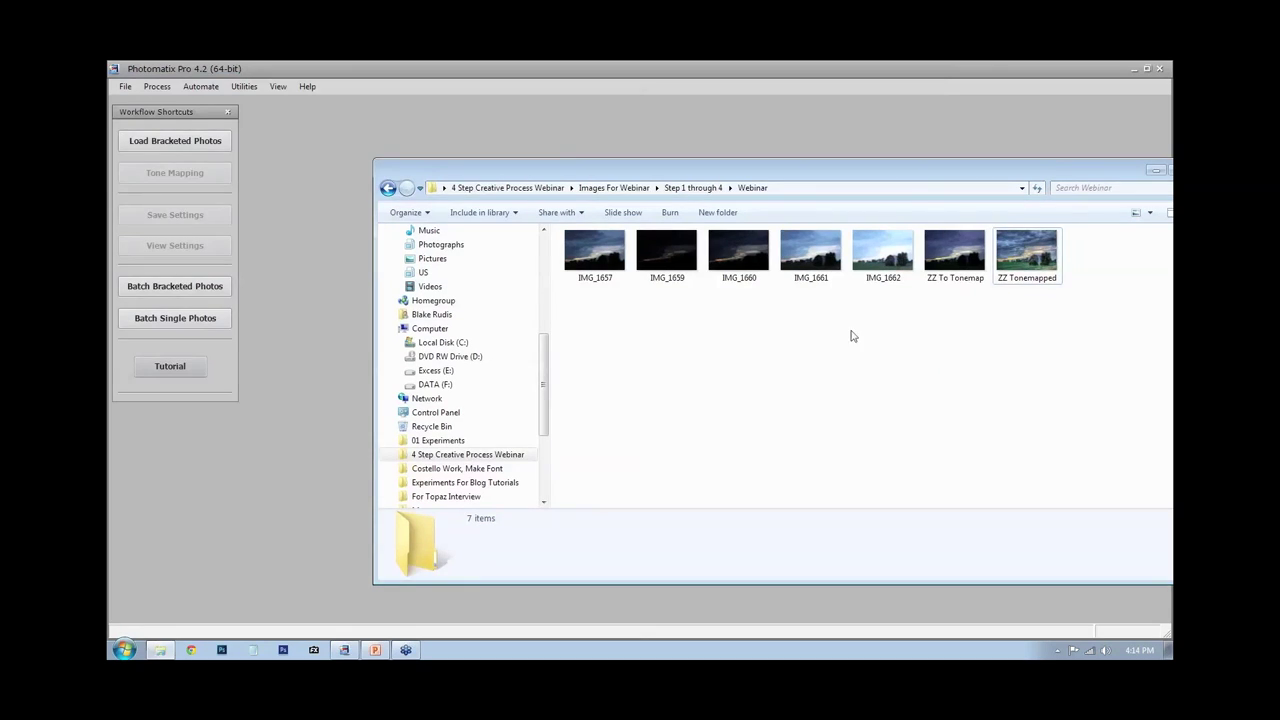
{"action": "left_click_drag", "start_coordinate": [890, 300], "coordinate": [600, 285]}
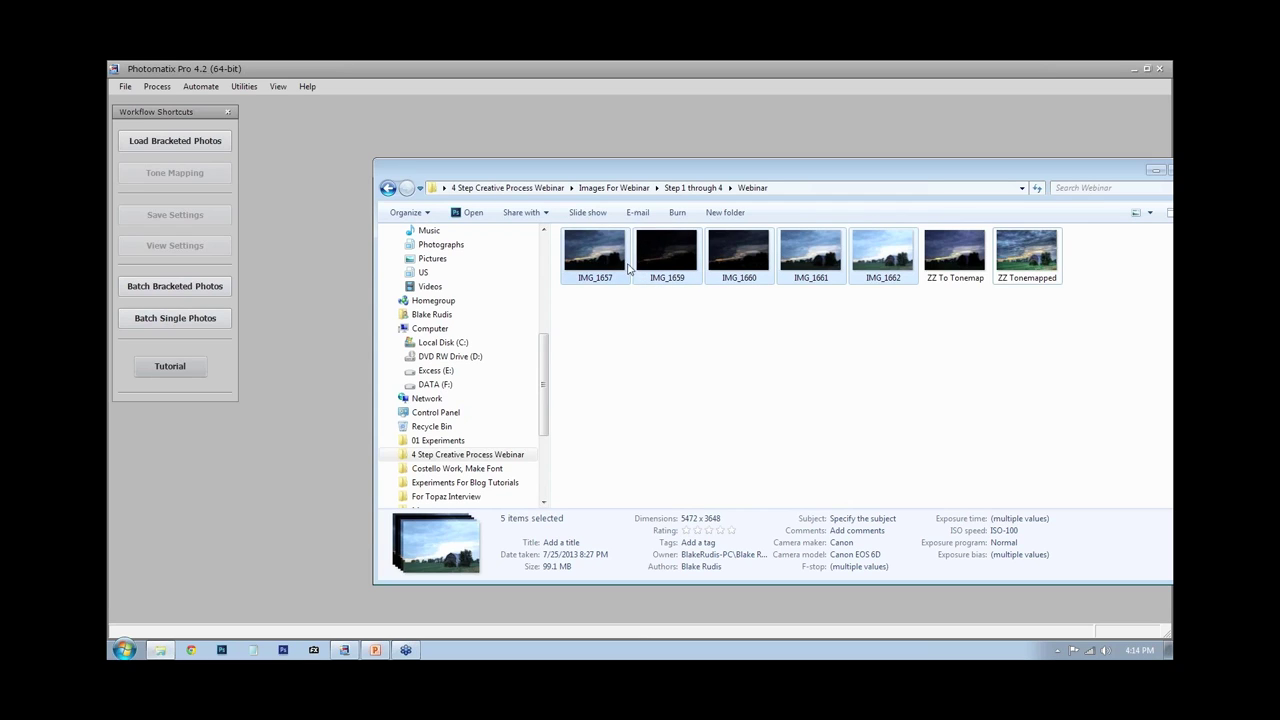
{"action": "left_click_drag", "start_coordinate": [628, 268], "coordinate": [278, 343]}
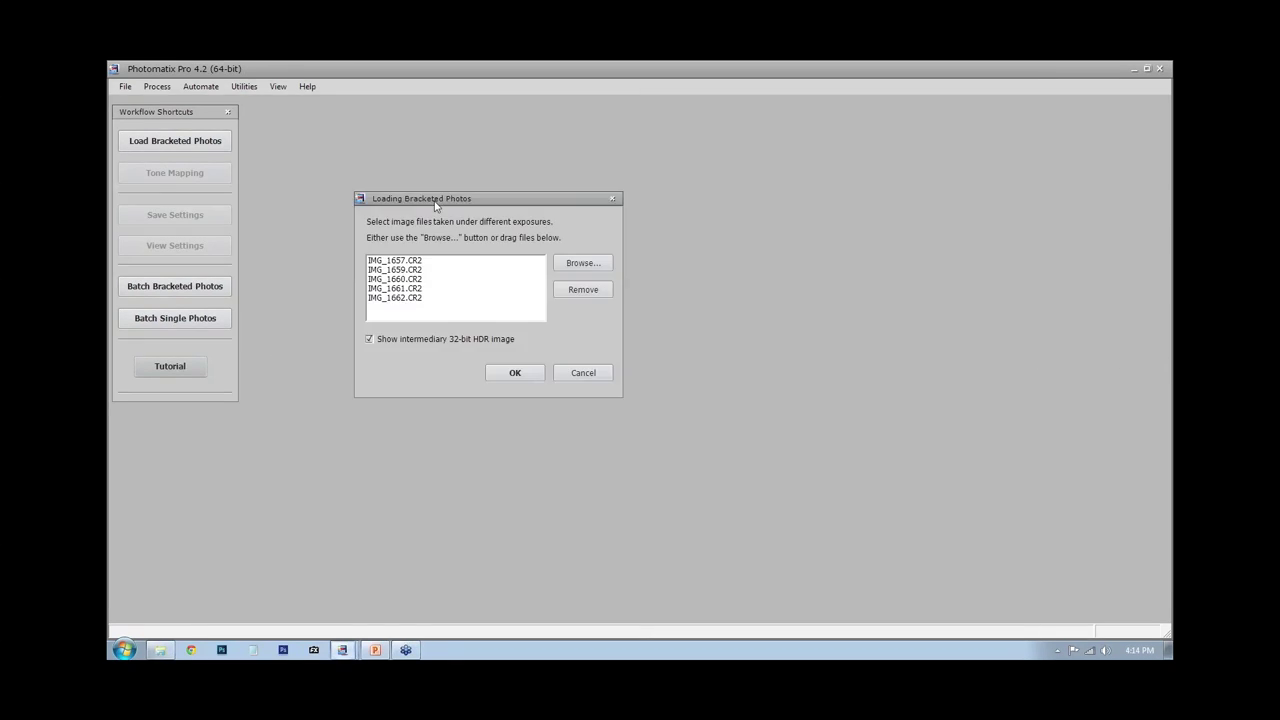
{"action": "left_click", "coordinate": [484, 338]}
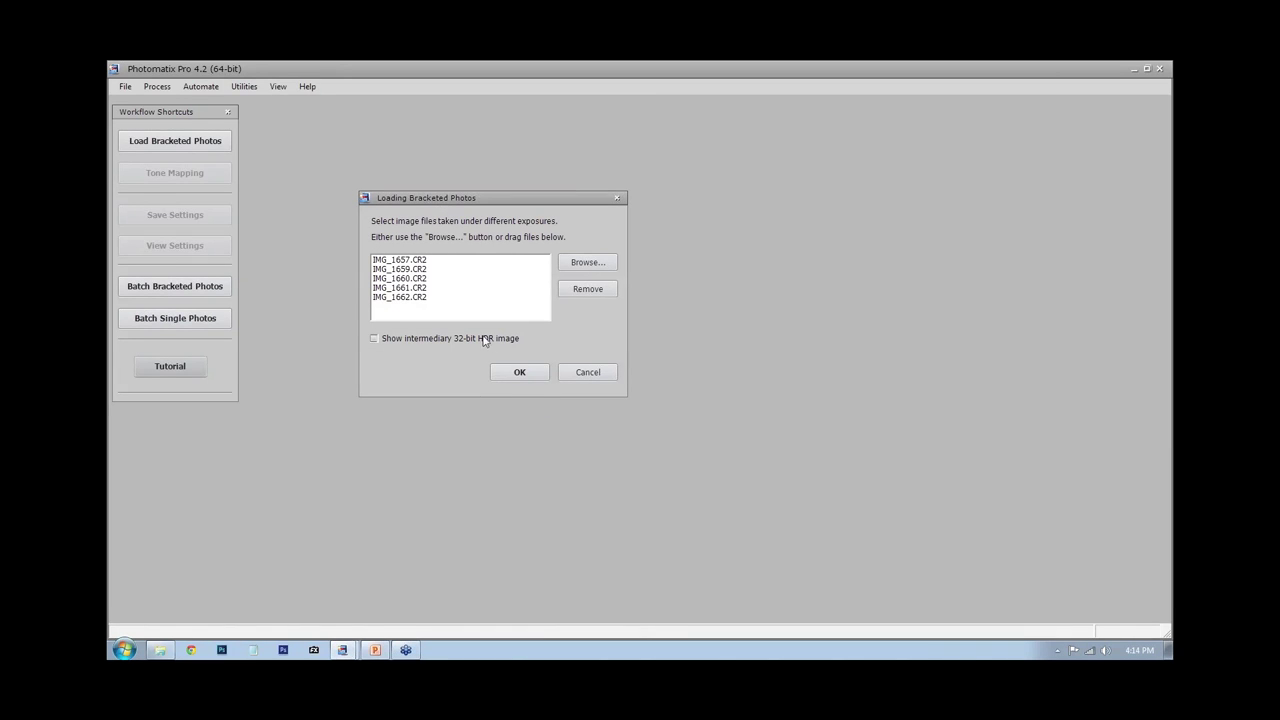
{"action": "left_click", "coordinate": [520, 372]}
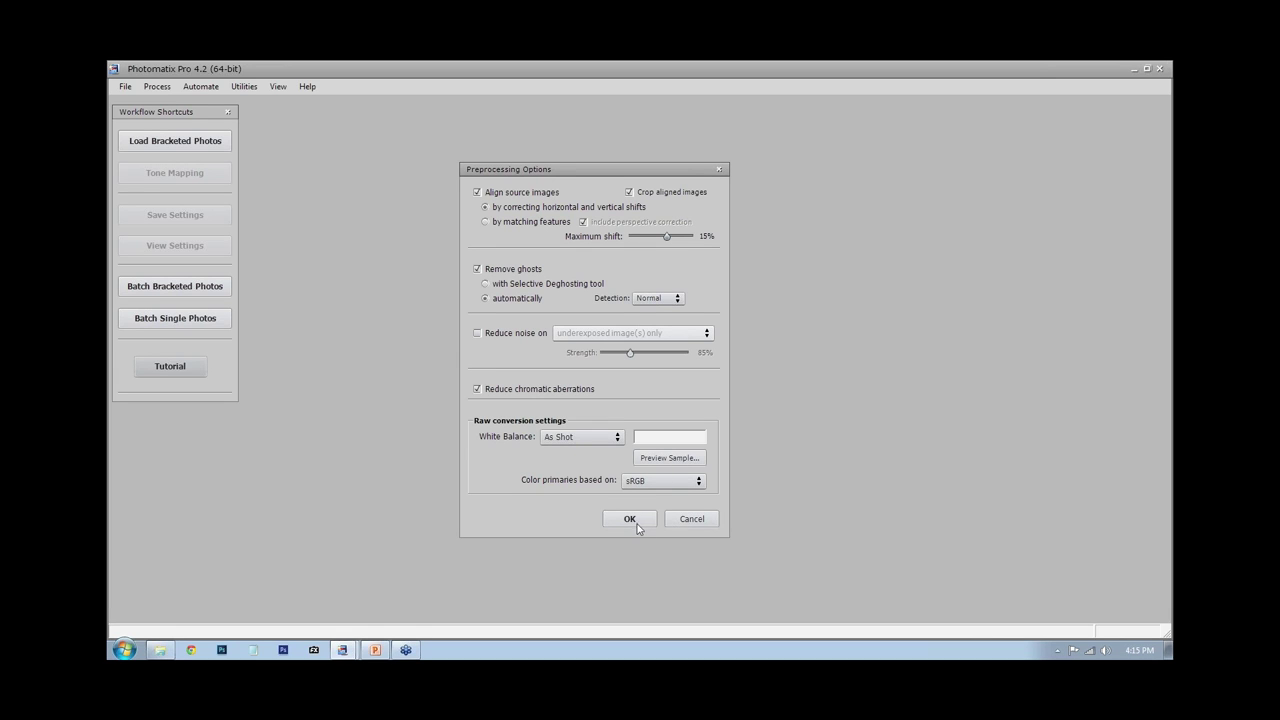
{"action": "left_click", "coordinate": [694, 521]}
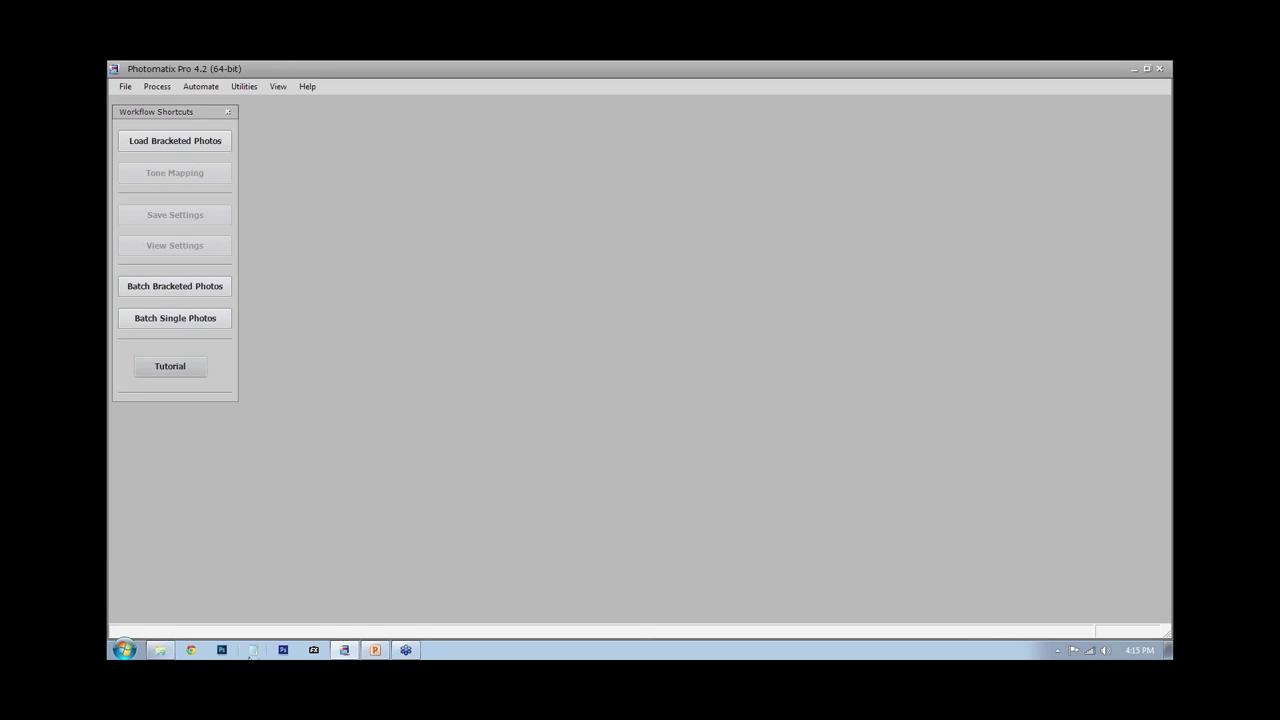
Open the ZZ To Tonemap image from the Webinar folder in Photomatix Pro
{"action": "left_click", "coordinate": [161, 651]}
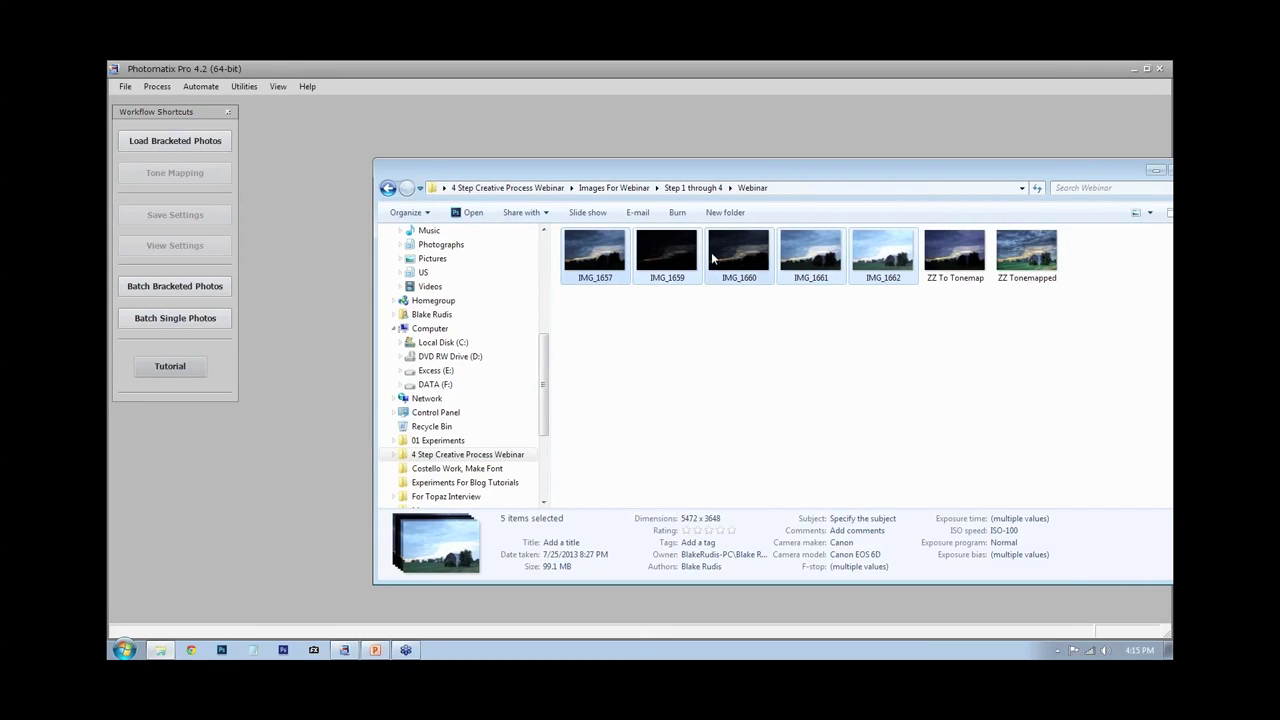
{"action": "left_click", "coordinate": [960, 250]}
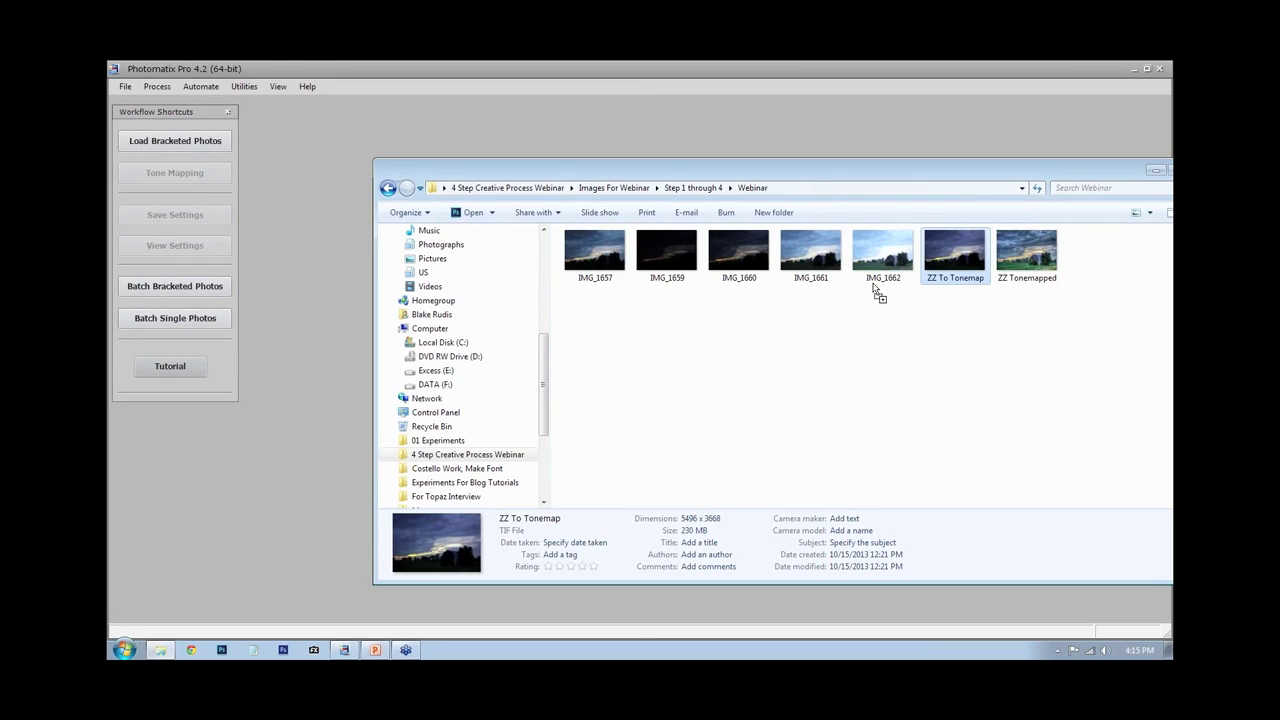
{"action": "left_click_drag", "start_coordinate": [875, 290], "coordinate": [660, 140]}
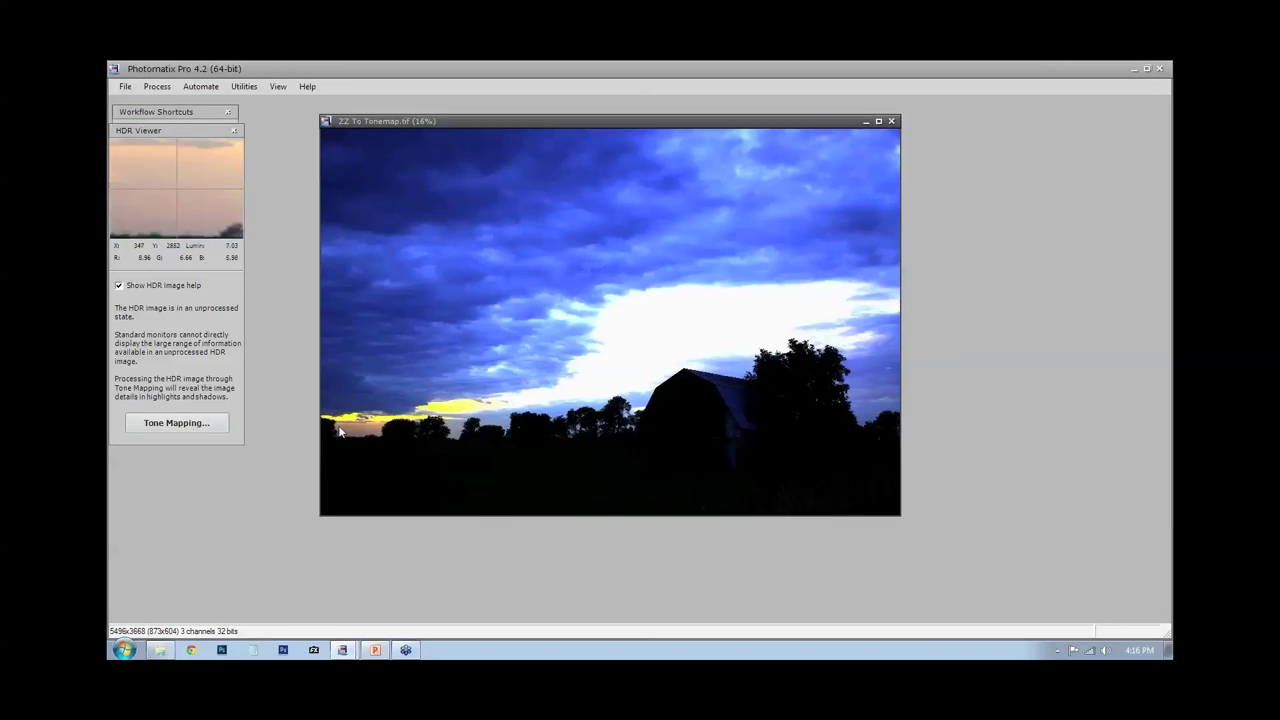
Start tone mapping the HDR image with the adjustments placed beside the preview, and set Strength to 100
{"action": "left_click", "coordinate": [181, 425]}
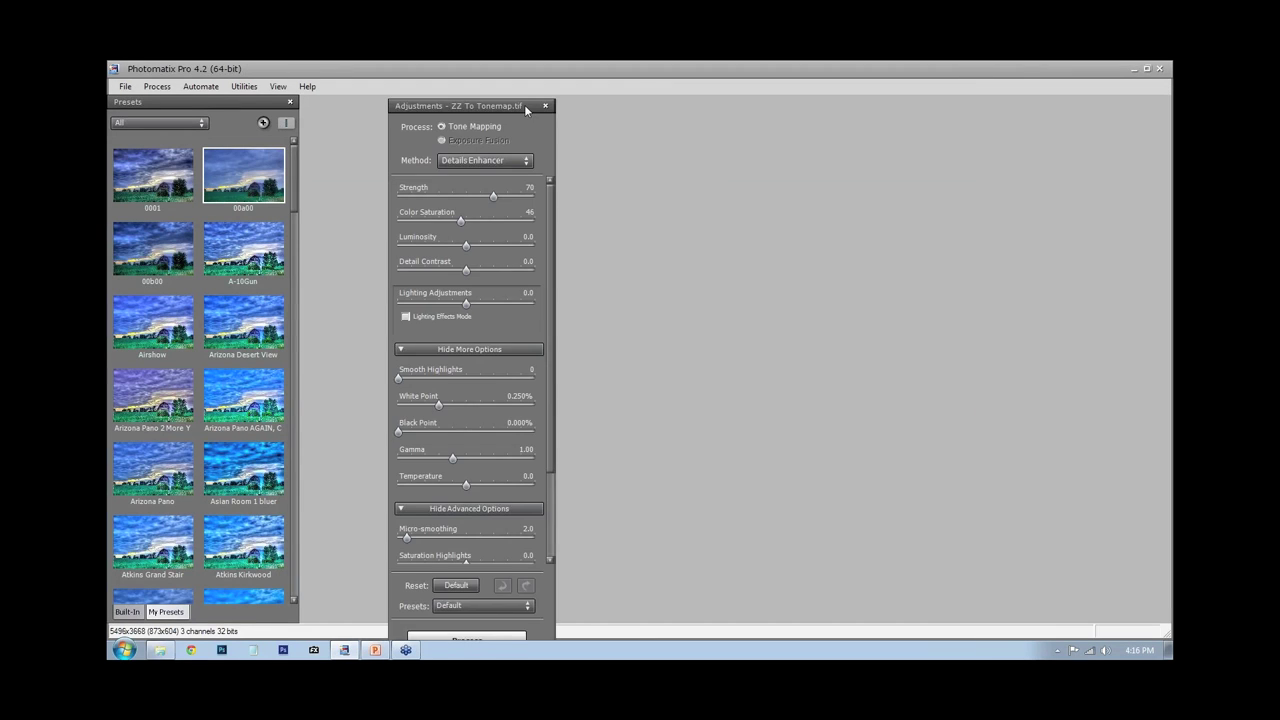
{"action": "left_click_drag", "start_coordinate": [524, 104], "coordinate": [246, 106]}
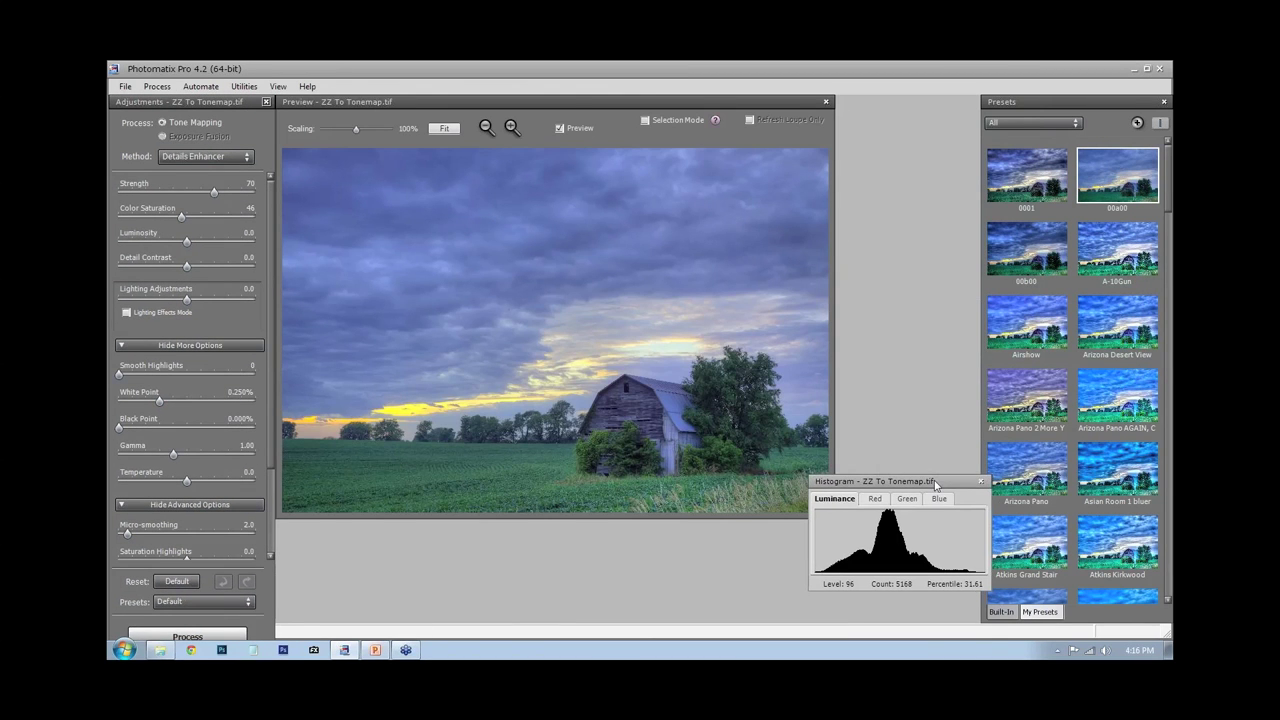
{"action": "left_click_drag", "start_coordinate": [579, 97], "coordinate": [637, 104]}
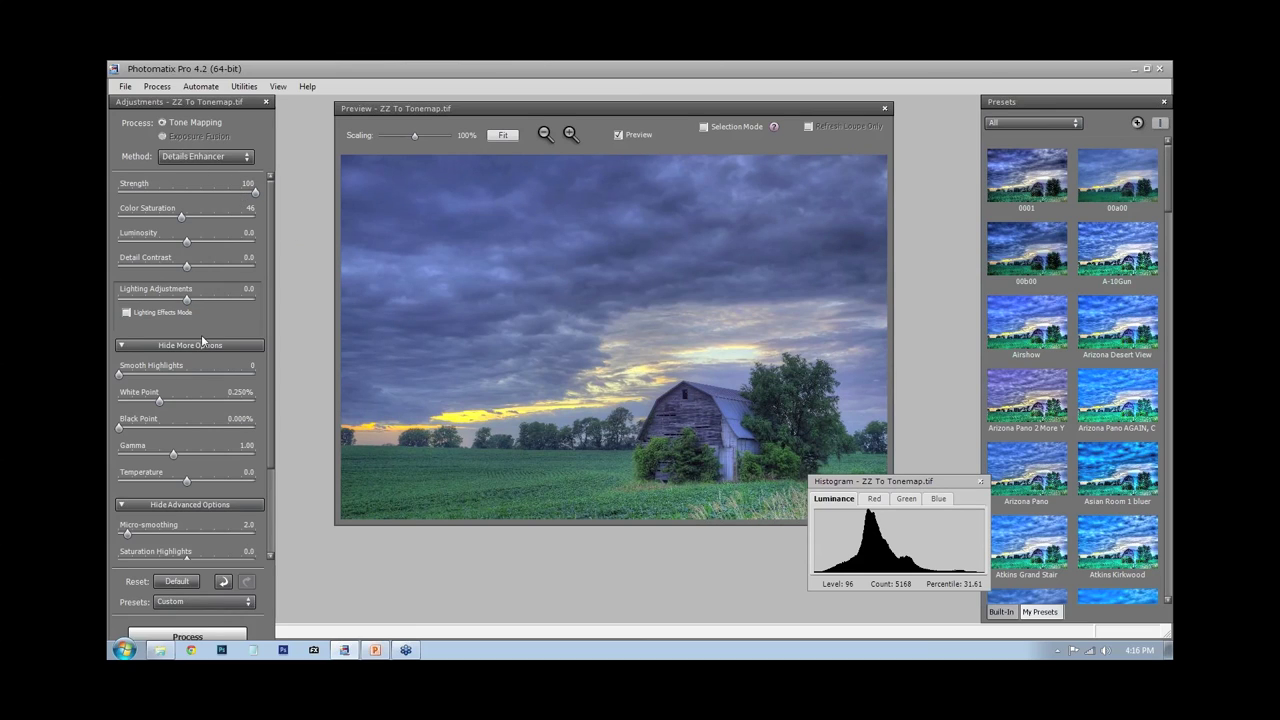
Set the tone mapping's Color Saturation to 60 and Luminosity to 6.1
{"action": "left_click", "coordinate": [212, 217]}
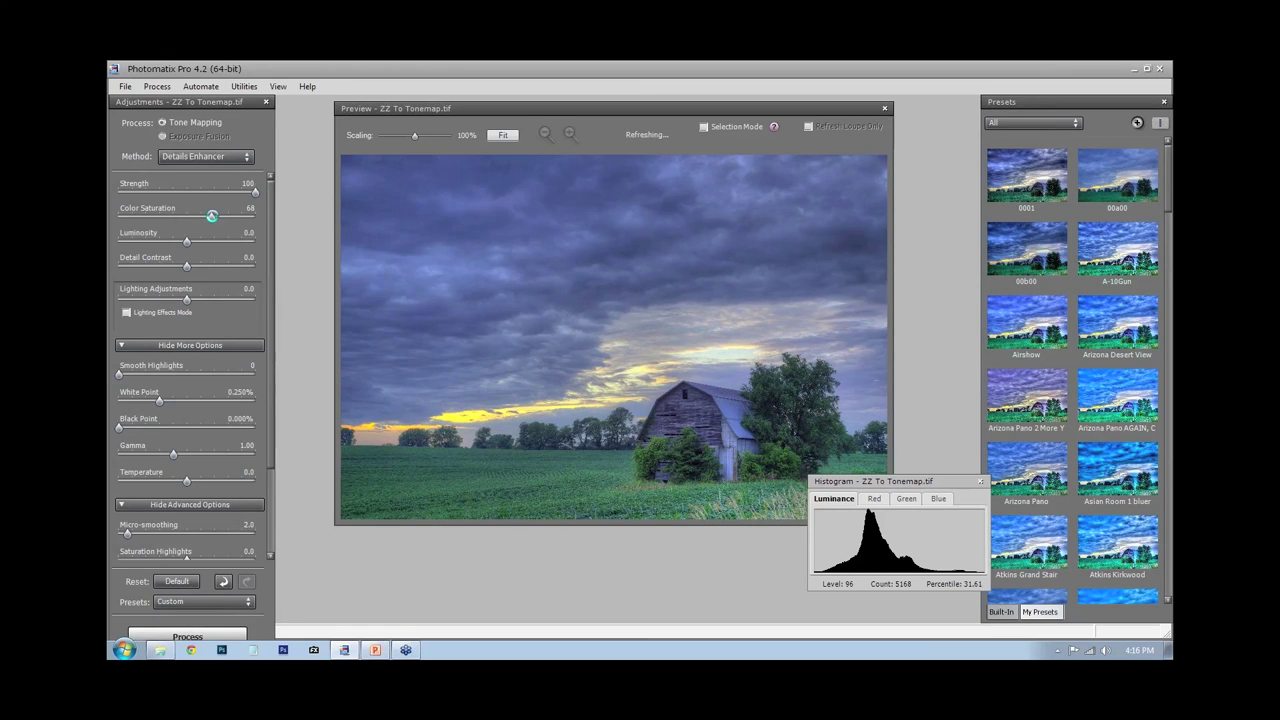
{"action": "mouse_move", "coordinate": [212, 216]}
{"action": "left_mouse_down"}
{"action": "mouse_move", "coordinate": [228, 217]}
{"action": "mouse_move", "coordinate": [200, 217]}
{"action": "left_mouse_up"}
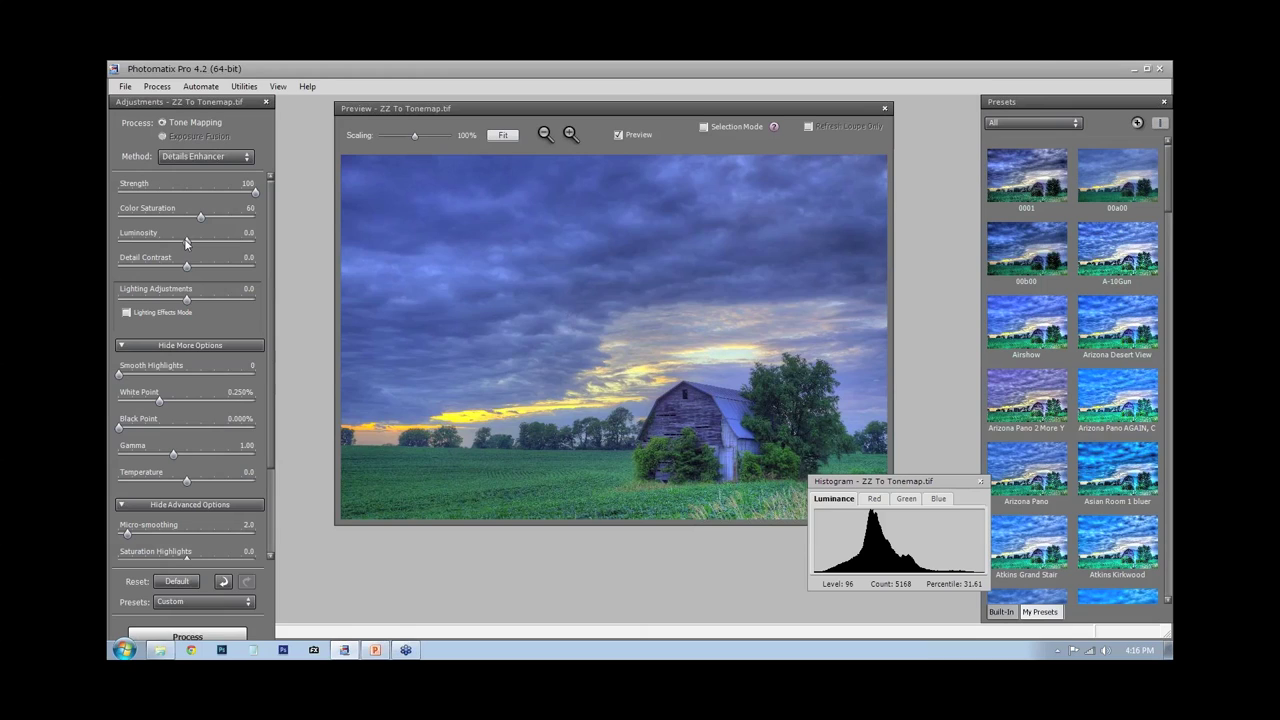
{"action": "left_click_drag", "start_coordinate": [189, 247], "coordinate": [229, 246]}
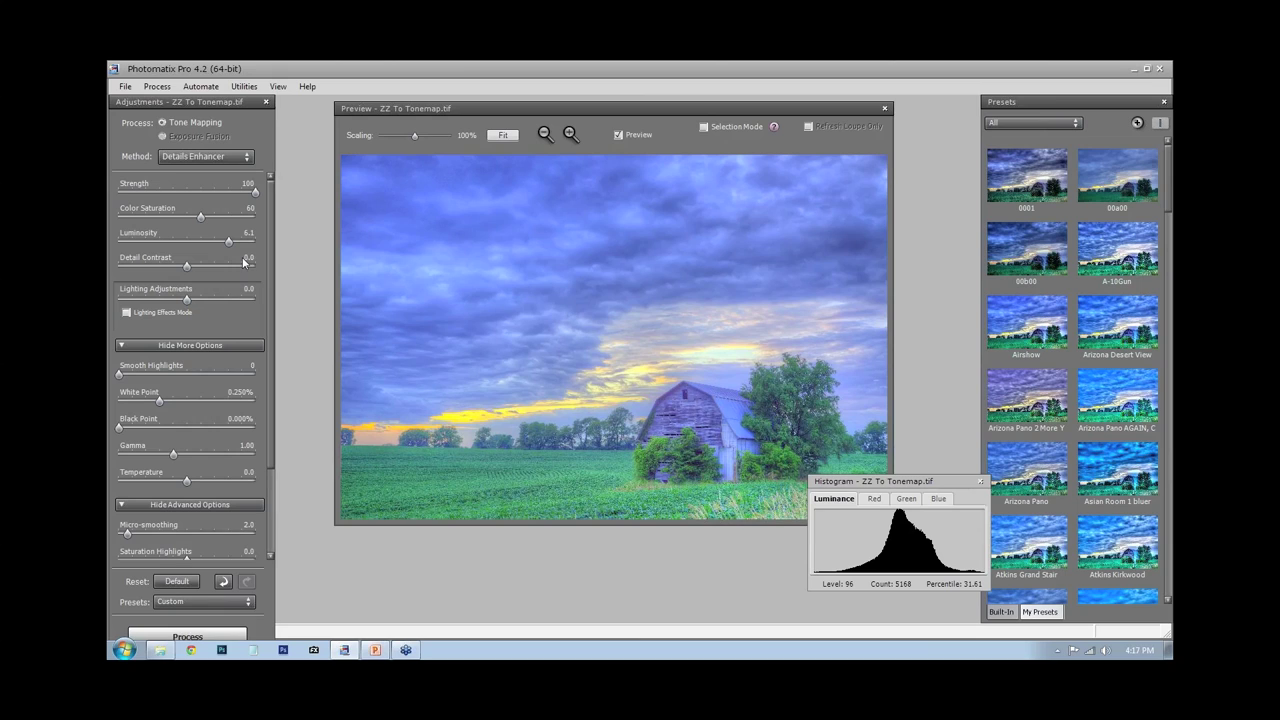
Set Detail Contrast to 5.9 and Lighting Adjustments to -1.8
{"action": "left_click", "coordinate": [248, 265]}
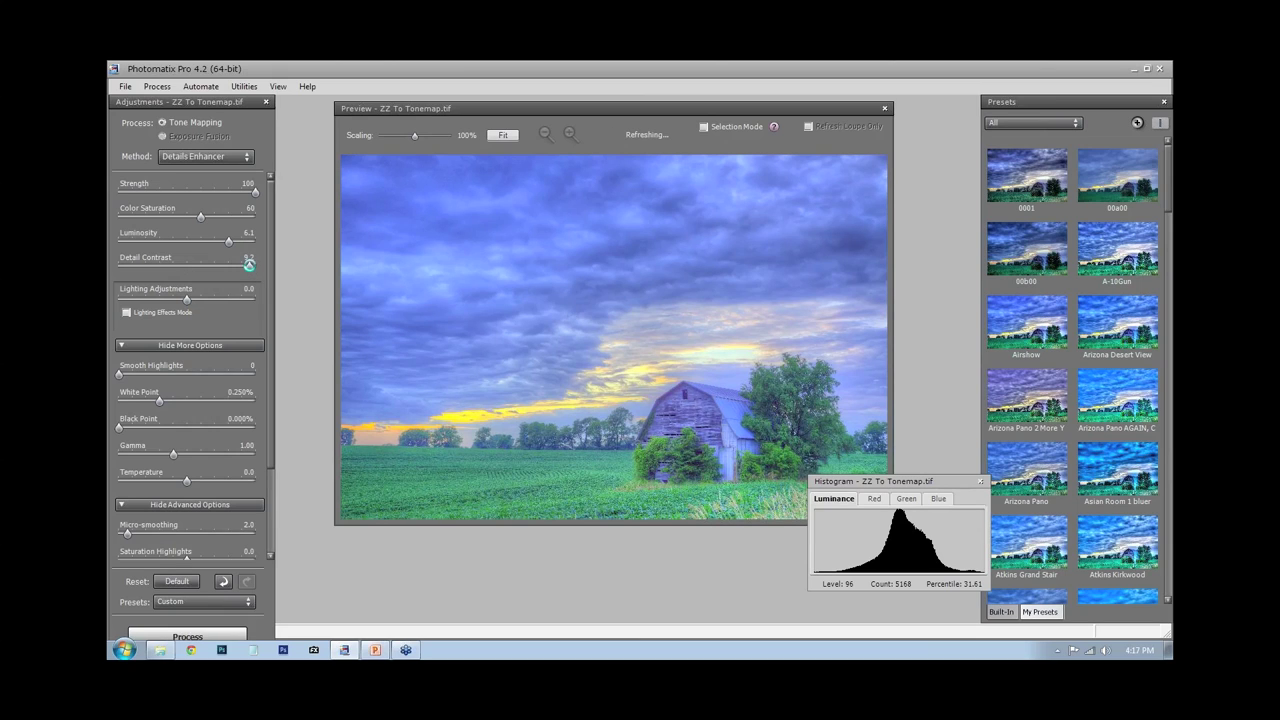
{"action": "left_click_drag", "start_coordinate": [250, 270], "coordinate": [229, 270]}
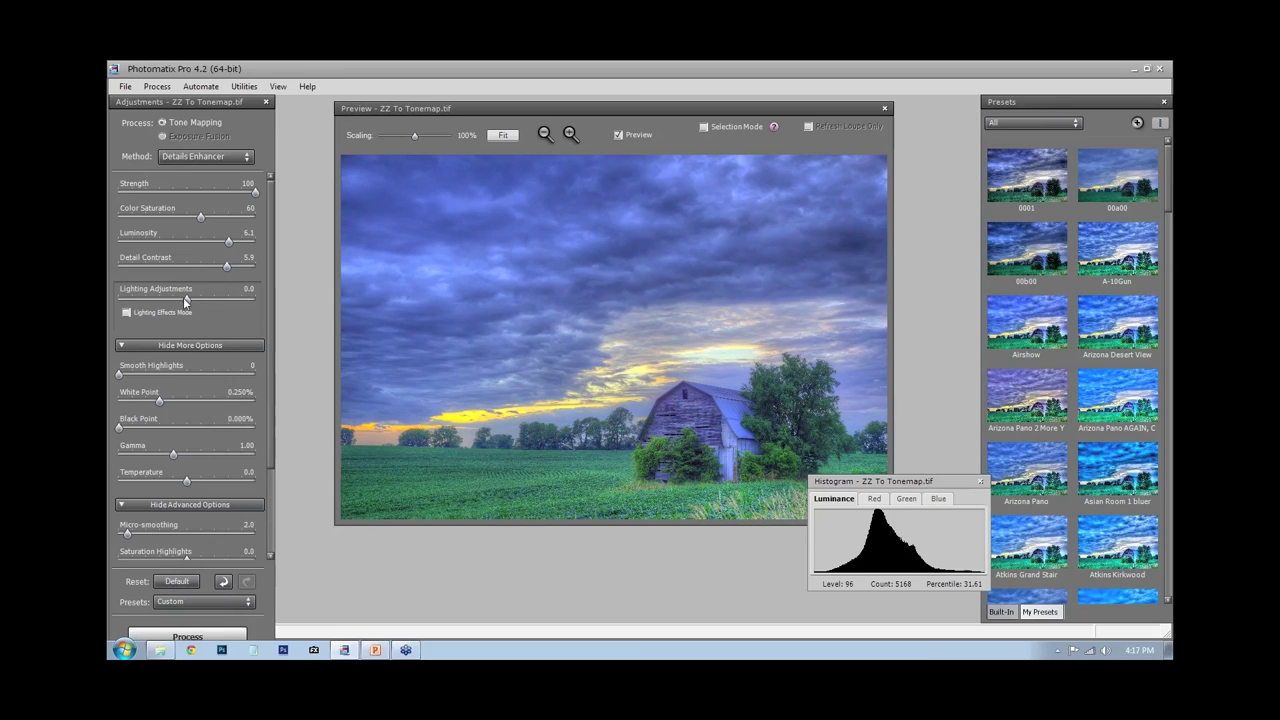
{"action": "mouse_move", "coordinate": [182, 297]}
{"action": "left_mouse_down"}
{"action": "mouse_move", "coordinate": [172, 300]}
{"action": "mouse_move", "coordinate": [231, 298]}
{"action": "mouse_move", "coordinate": [176, 300]}
{"action": "left_mouse_up"}
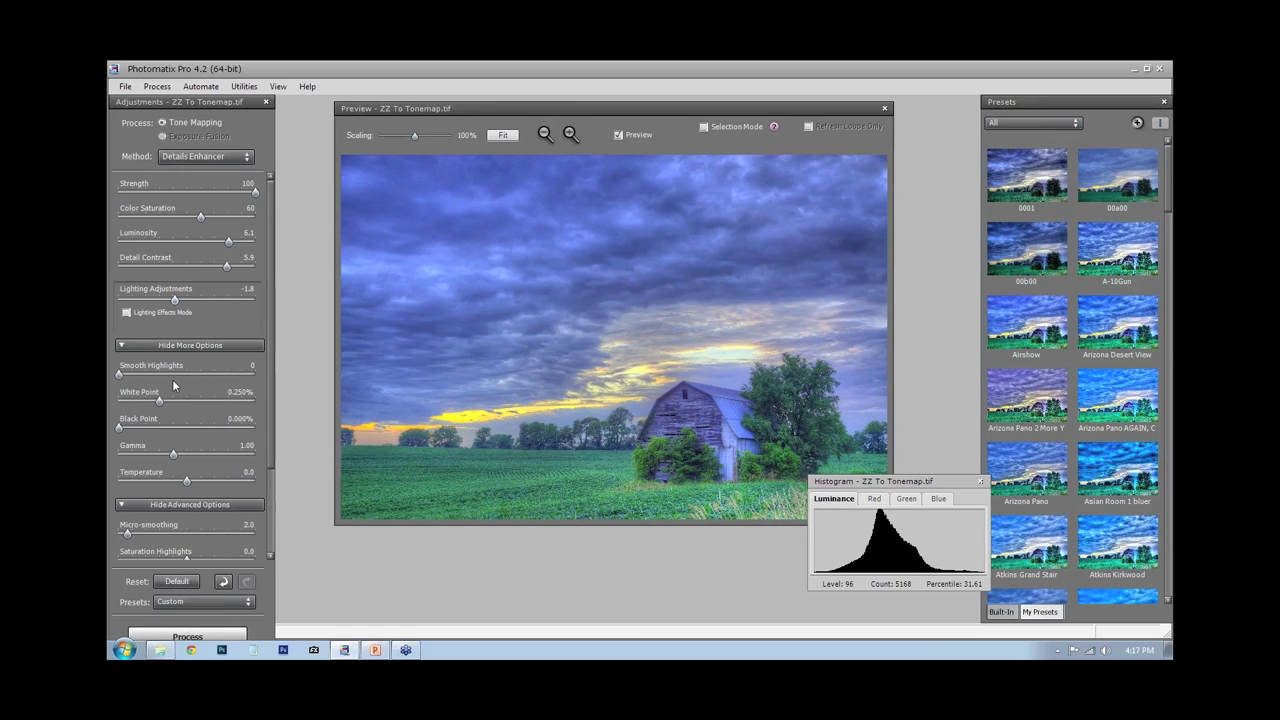
Try different Smooth Highlights amounts with the preview window moved nearer the adjustments, and settle on 43
{"action": "left_click", "coordinate": [173, 375]}
{"action": "left_click_drag", "start_coordinate": [174, 373], "coordinate": [117, 369]}
{"action": "left_click_drag", "start_coordinate": [591, 110], "coordinate": [543, 126]}
{"action": "mouse_move", "coordinate": [120, 376]}
{"action": "left_mouse_down"}
{"action": "mouse_move", "coordinate": [250, 374]}
{"action": "mouse_move", "coordinate": [118, 374]}
{"action": "left_mouse_up"}
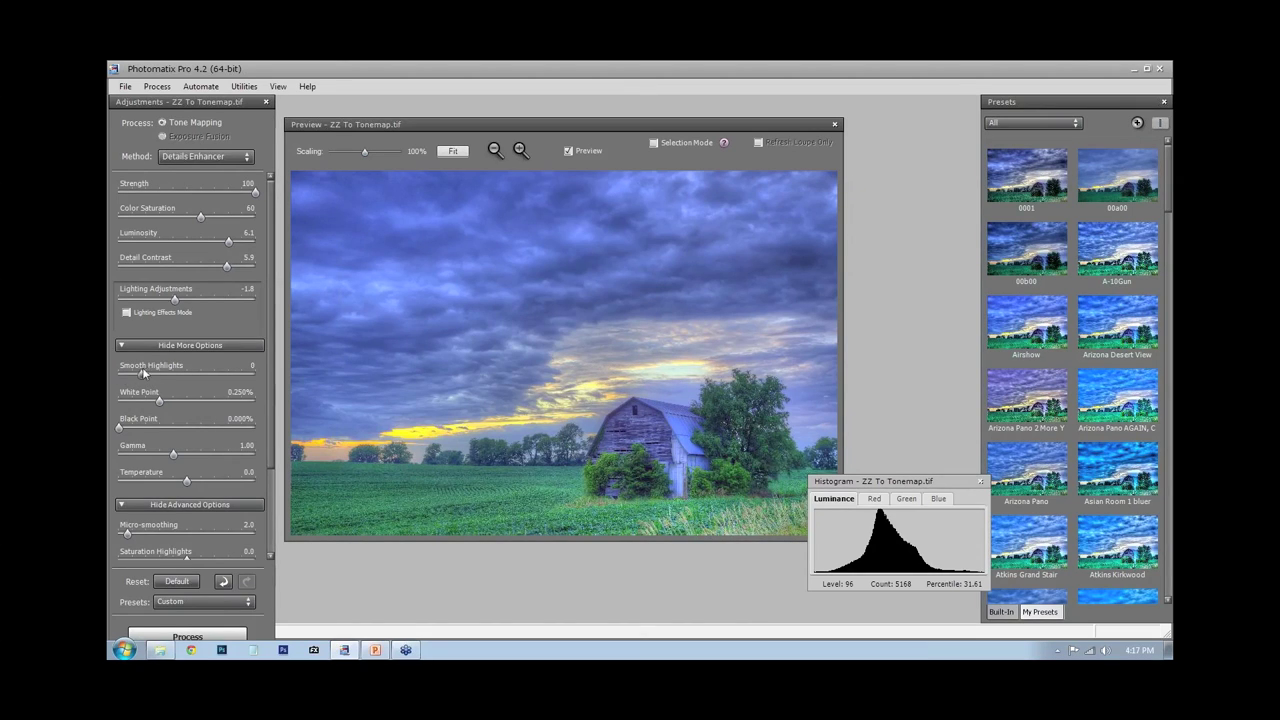
{"action": "left_click_drag", "start_coordinate": [119, 374], "coordinate": [176, 369]}
Set the White Point to 0.202% and the Black Point to 0.097%
{"action": "left_click_drag", "start_coordinate": [155, 404], "coordinate": [123, 398]}
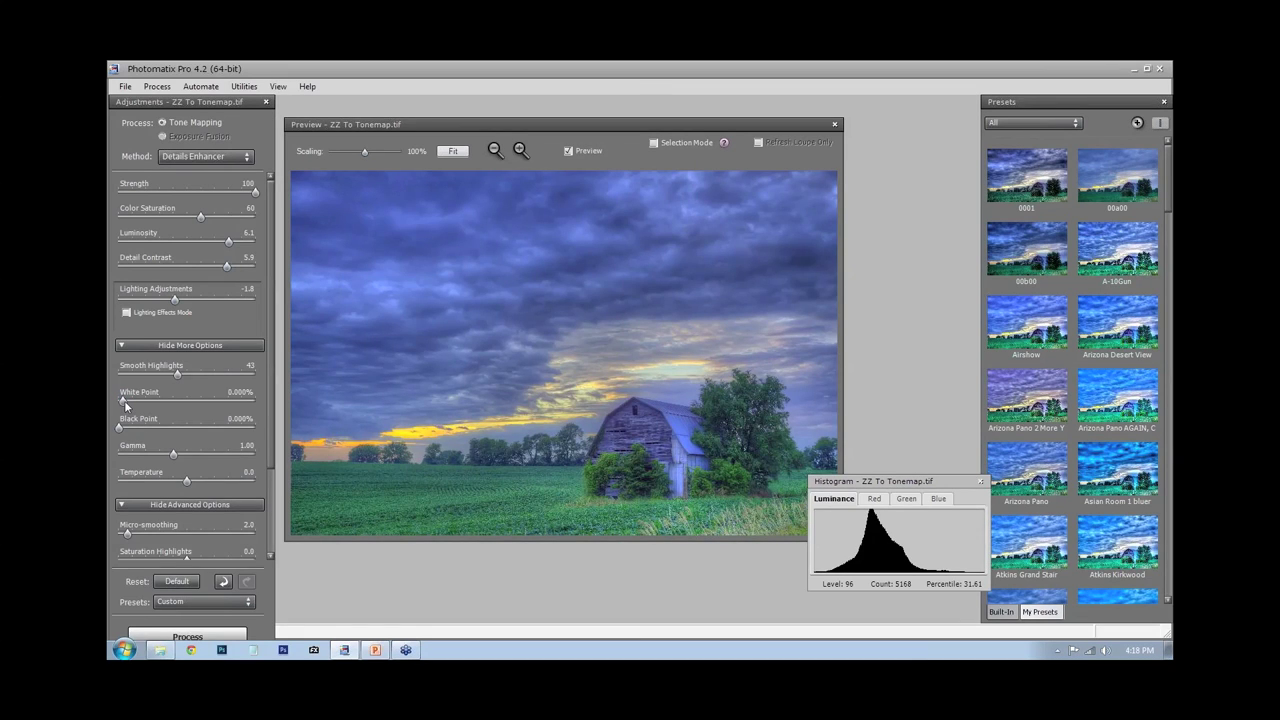
{"action": "left_click_drag", "start_coordinate": [124, 401], "coordinate": [158, 402]}
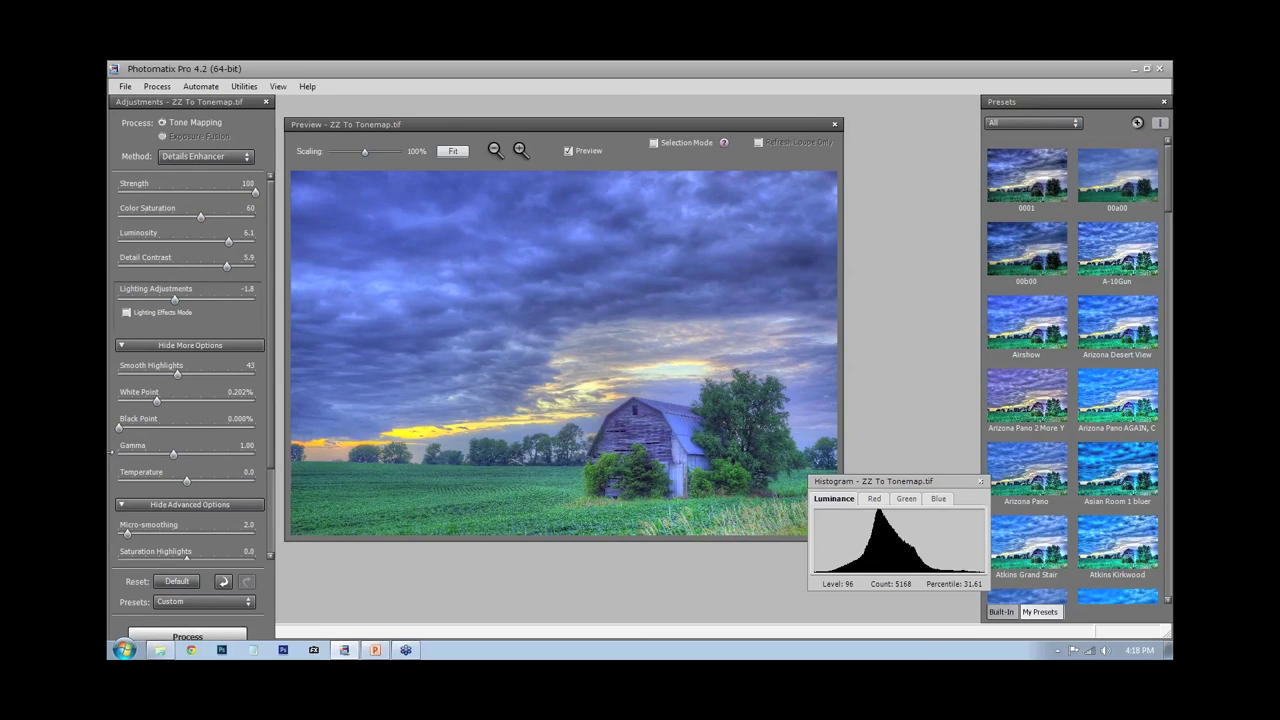
{"action": "left_click_drag", "start_coordinate": [120, 428], "coordinate": [175, 430]}
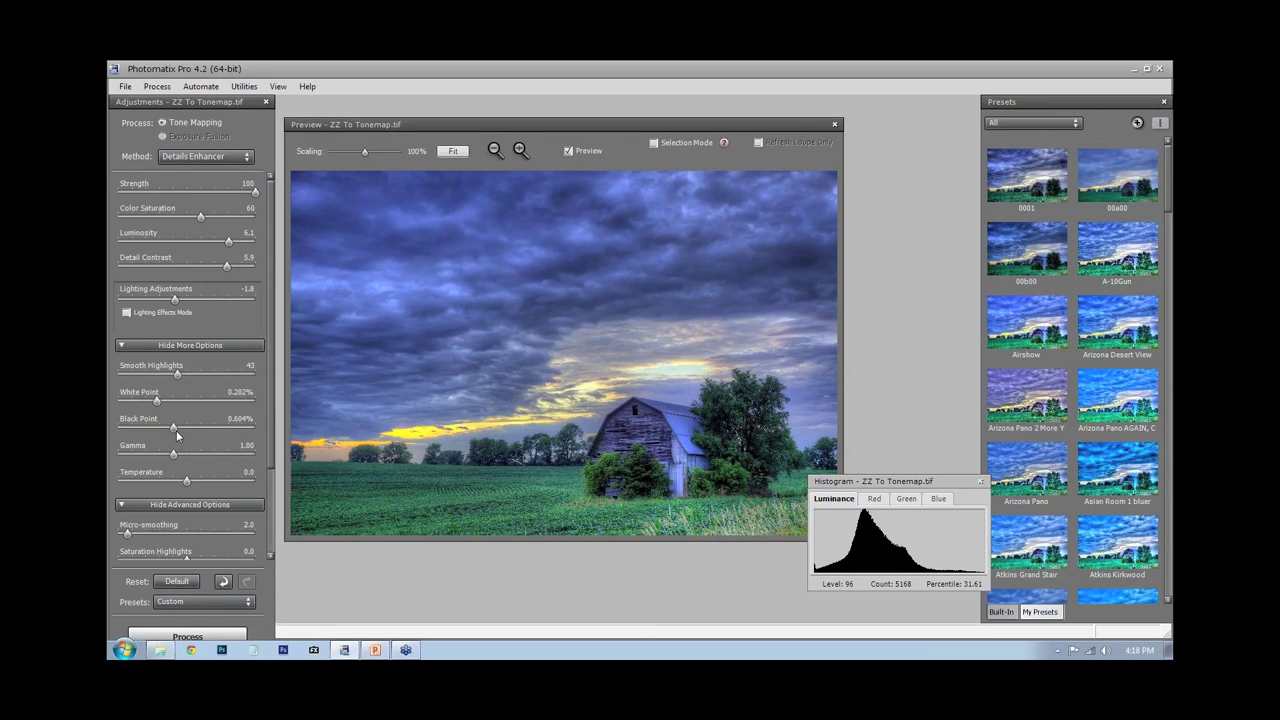
{"action": "left_click_drag", "start_coordinate": [176, 430], "coordinate": [159, 430]}
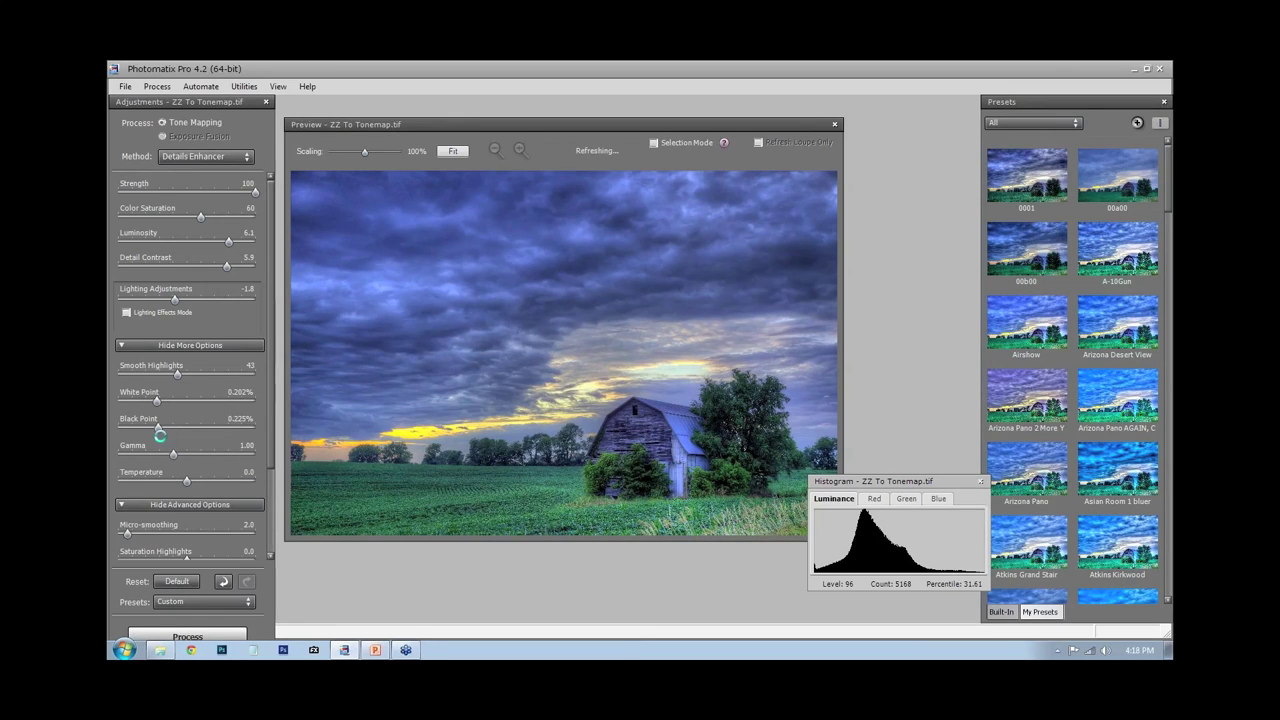
{"action": "left_click_drag", "start_coordinate": [158, 428], "coordinate": [151, 427]}
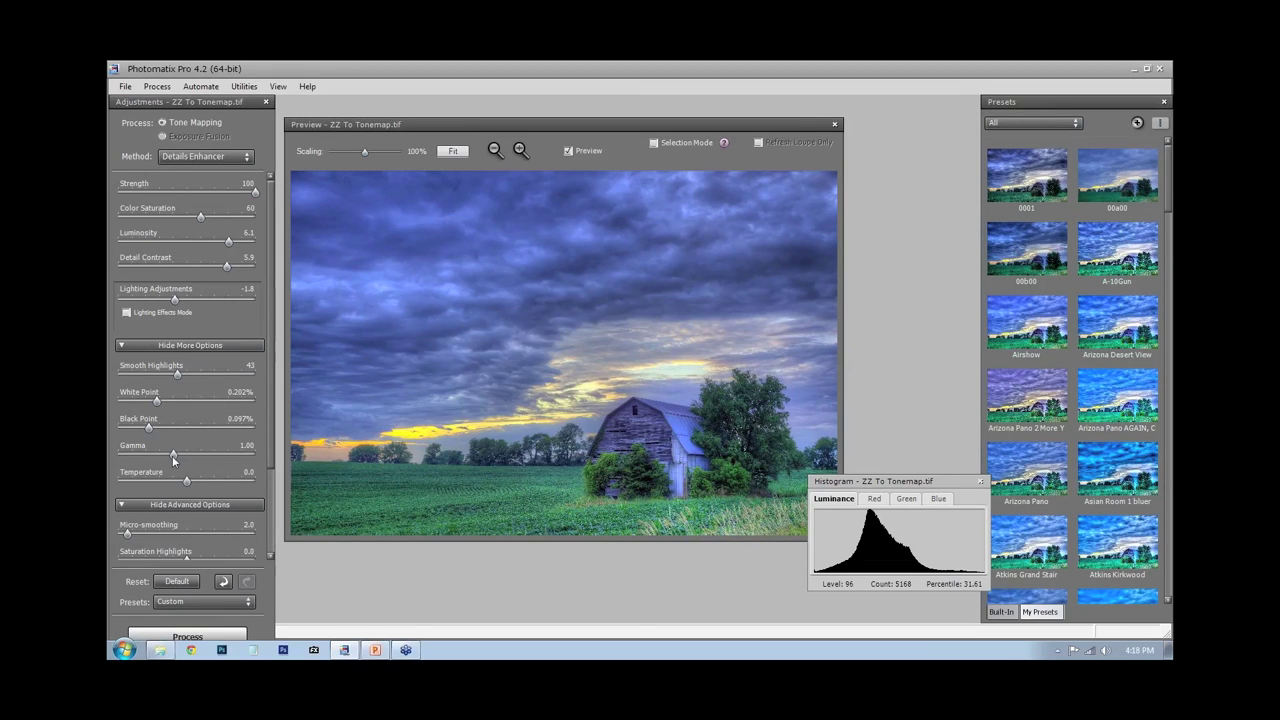
Keep Gamma at 1.00 and warm the image by setting Temperature to 3.7
{"action": "left_click_drag", "start_coordinate": [172, 454], "coordinate": [171, 451]}
{"action": "left_click_drag", "start_coordinate": [200, 481], "coordinate": [212, 482]}
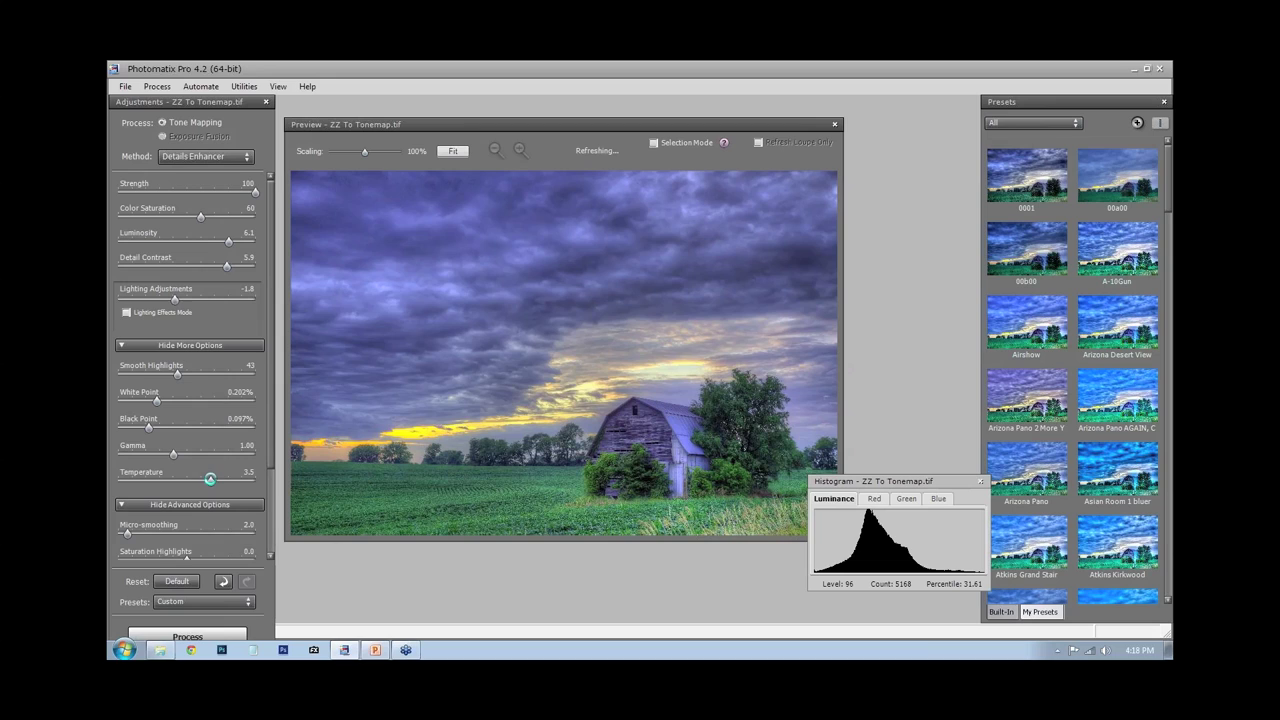
{"action": "left_click", "coordinate": [212, 481]}
{"action": "left_click_drag", "start_coordinate": [212, 480], "coordinate": [214, 480]}
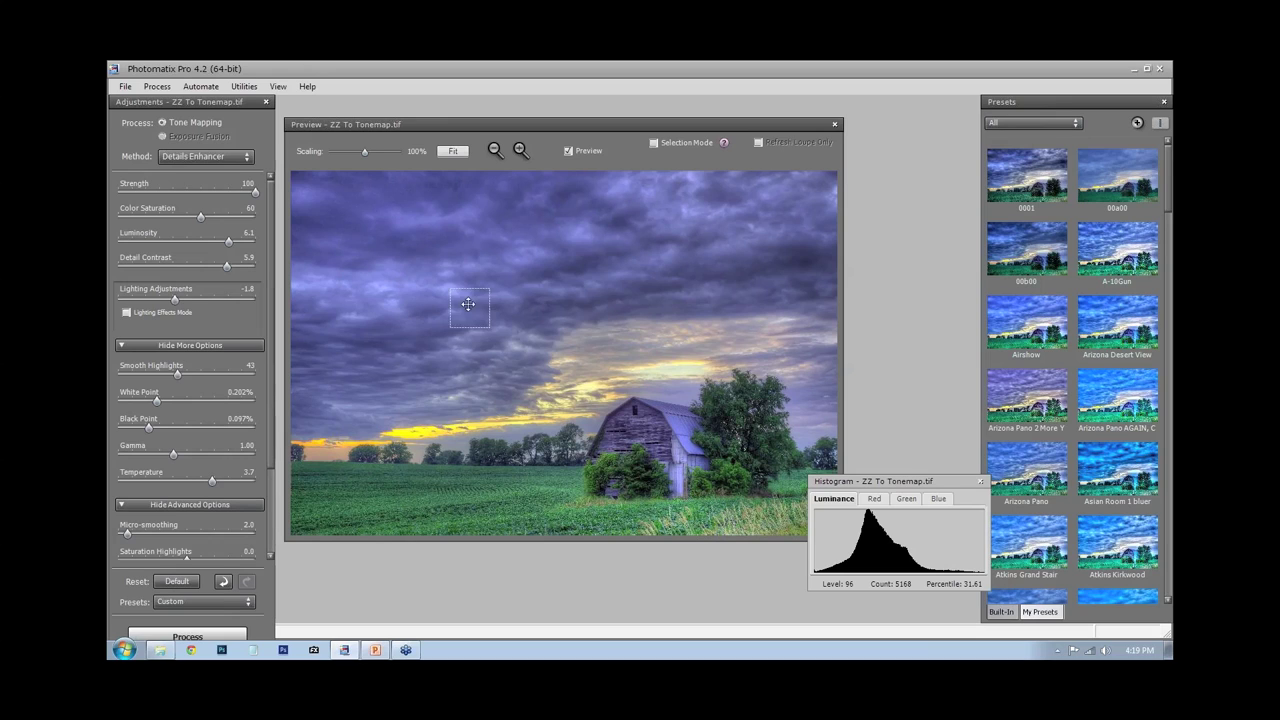
Set Micro-smoothing to 0.8 in the advanced options
{"action": "left_click_drag", "start_coordinate": [276, 420], "coordinate": [281, 506]}
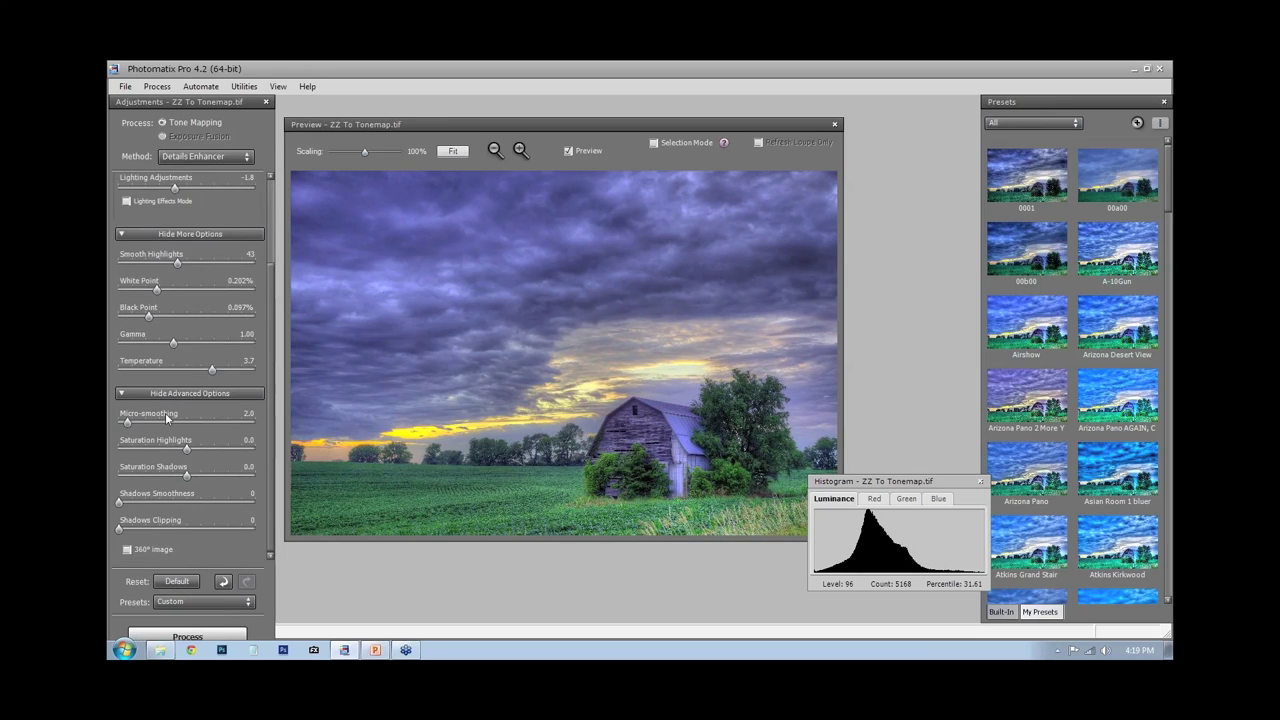
{"action": "mouse_move", "coordinate": [134, 423]}
{"action": "left_mouse_down"}
{"action": "mouse_move", "coordinate": [119, 424]}
{"action": "mouse_move", "coordinate": [137, 423]}
{"action": "left_mouse_up"}
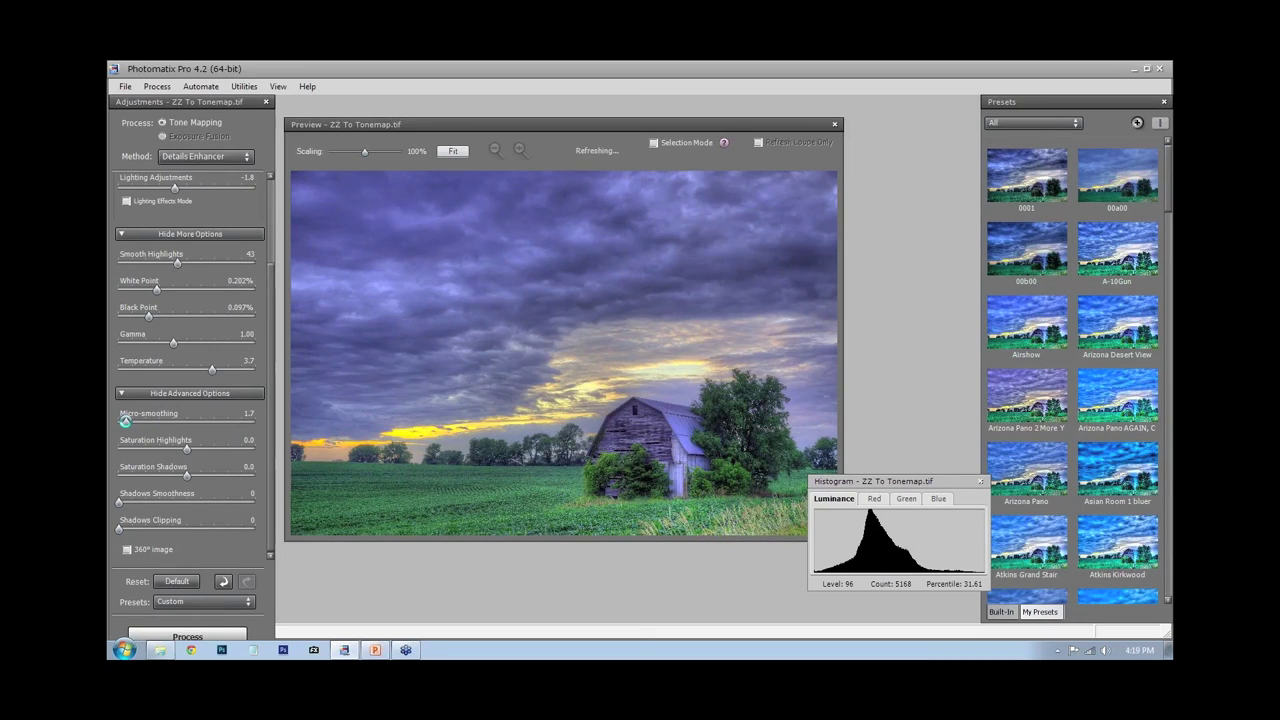
{"action": "left_click_drag", "start_coordinate": [137, 423], "coordinate": [129, 423]}
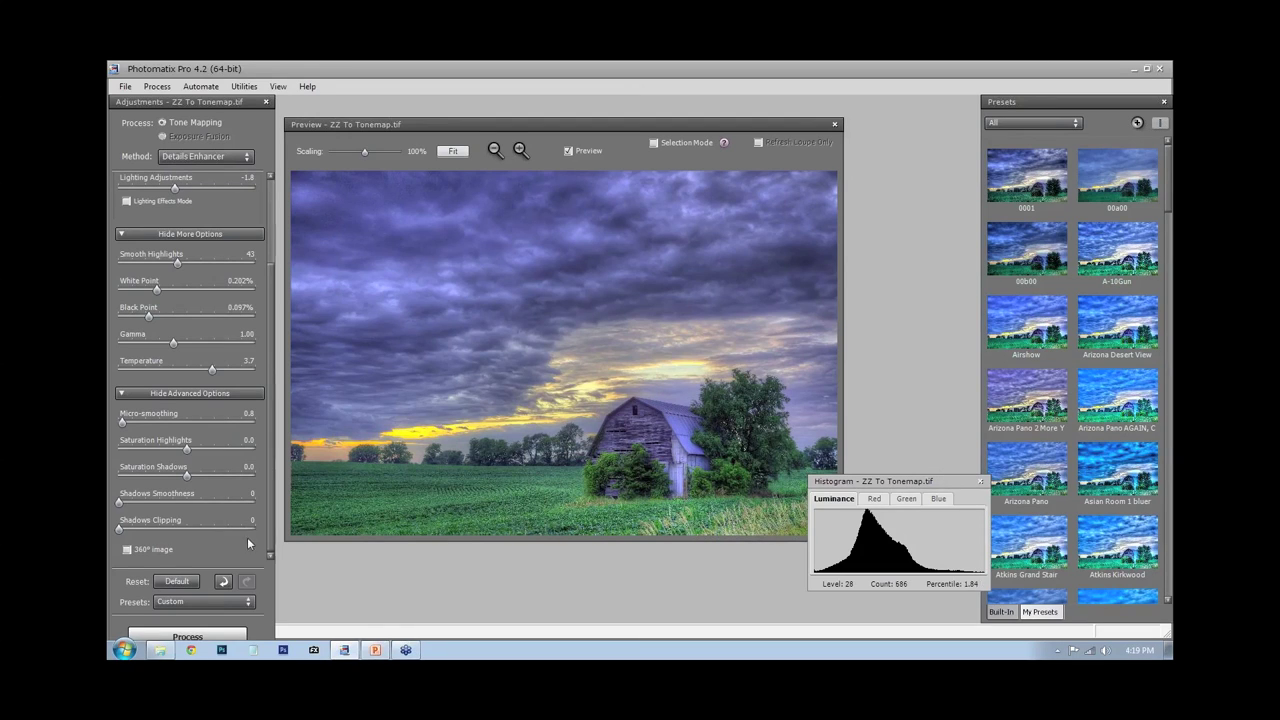
Compare the tone-mapped preview with the original image
{"action": "left_click", "coordinate": [575, 151]}
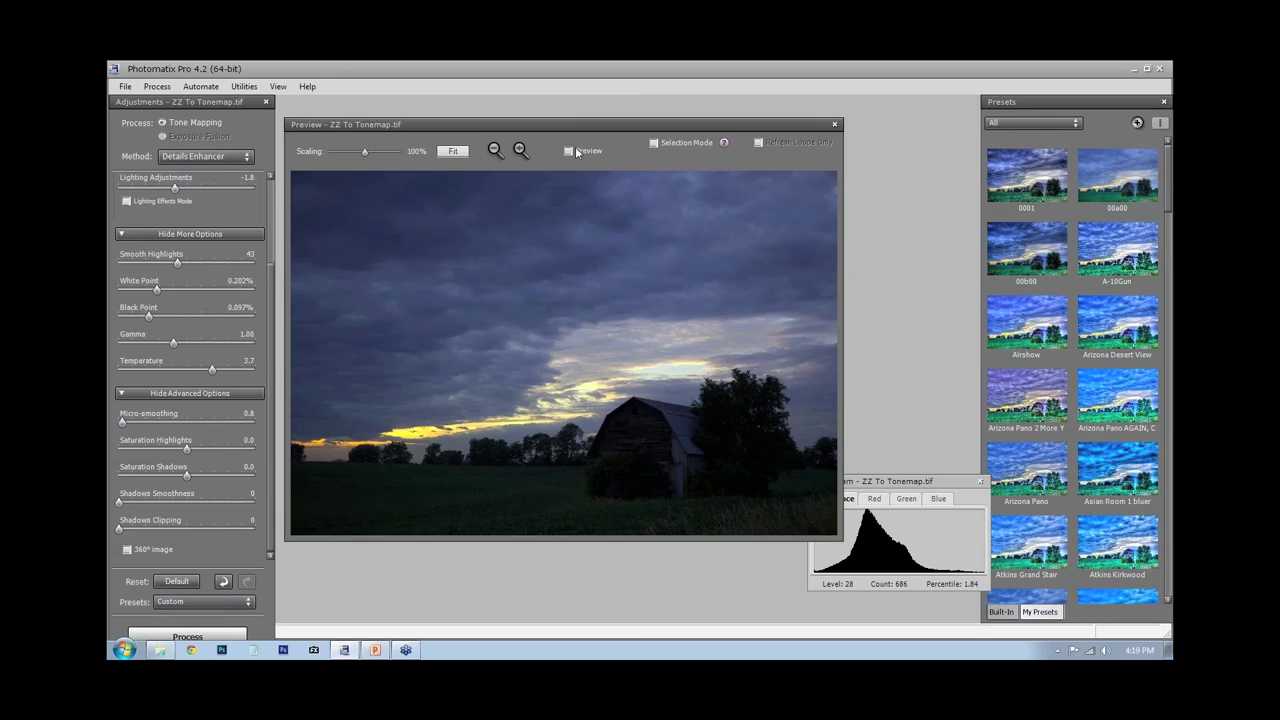
{"action": "left_click", "coordinate": [570, 151]}
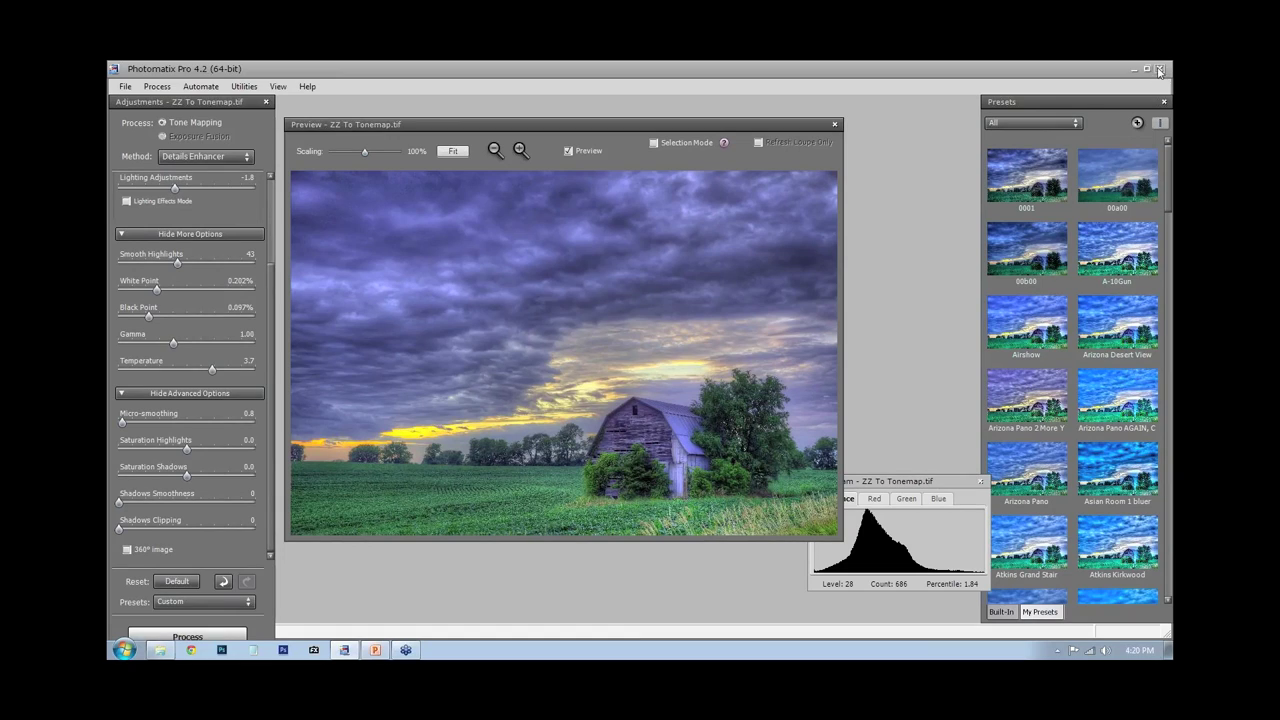
{"action": "left_click", "coordinate": [210, 636]}
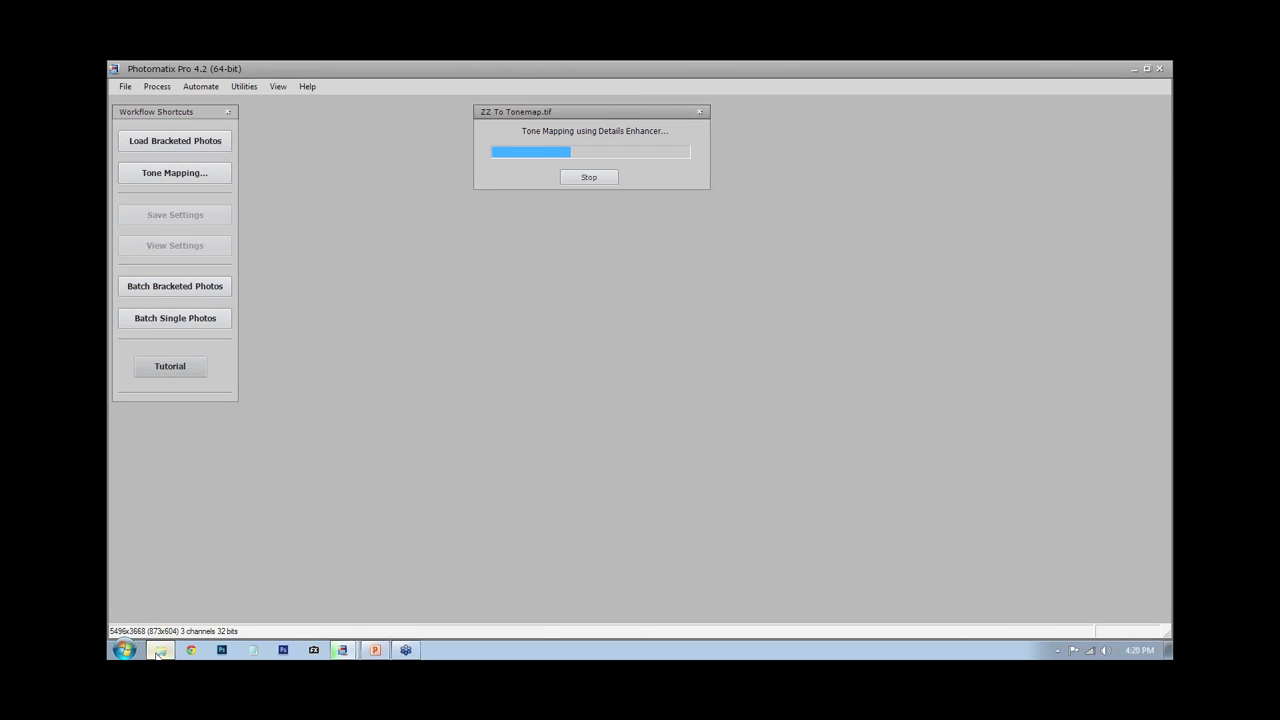
{"action": "left_click", "coordinate": [158, 651]}
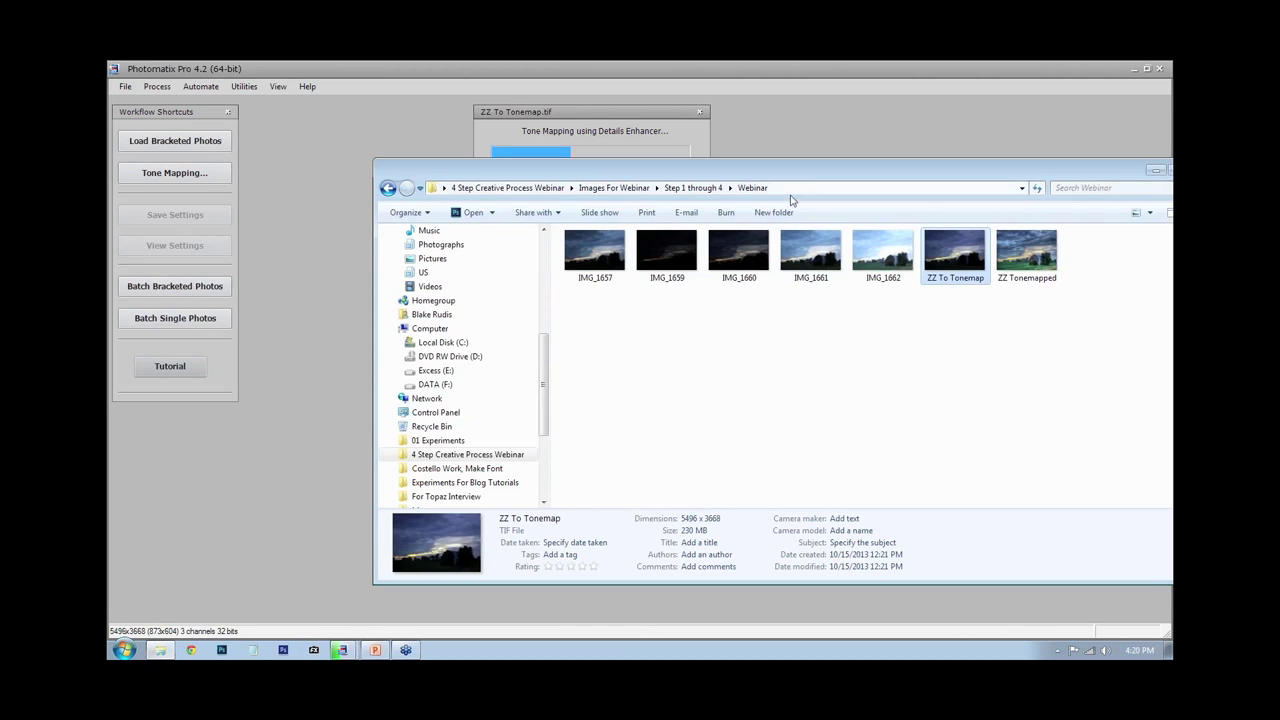
{"action": "left_click", "coordinate": [701, 112]}
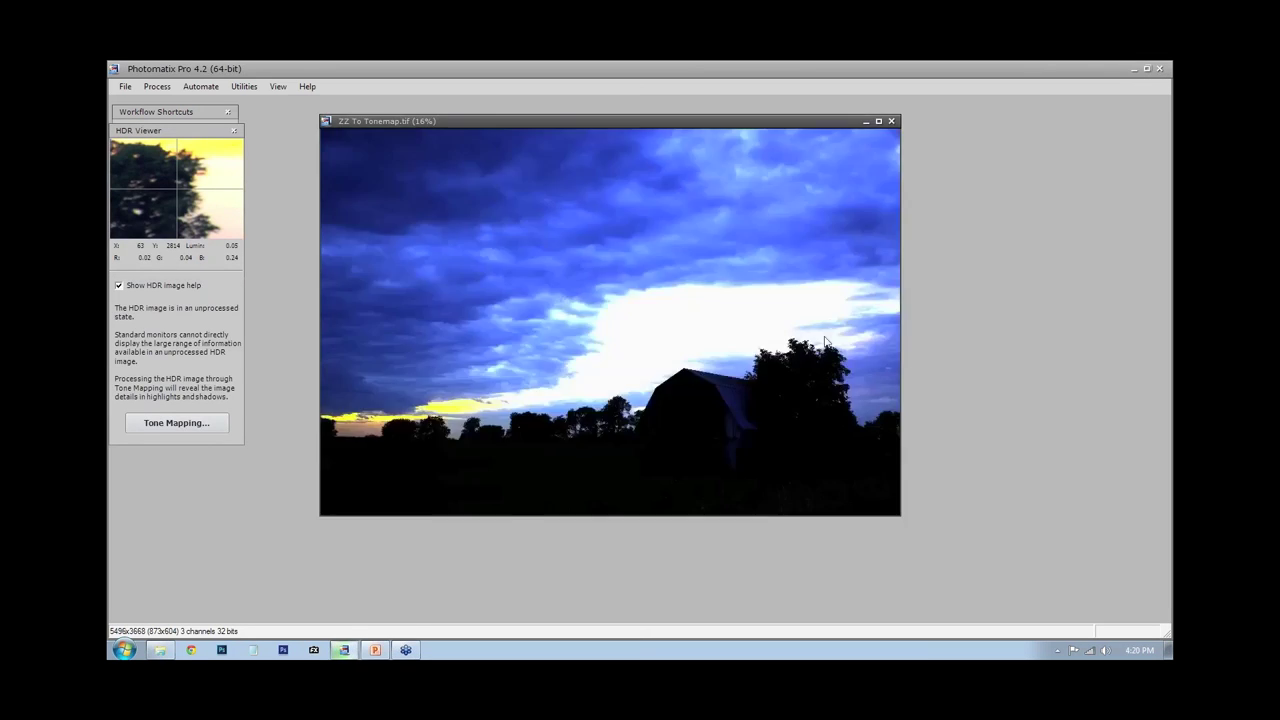
Close the ZZ To Tonemap image and launch Topaz photoFXlab
{"action": "left_click", "coordinate": [891, 121]}
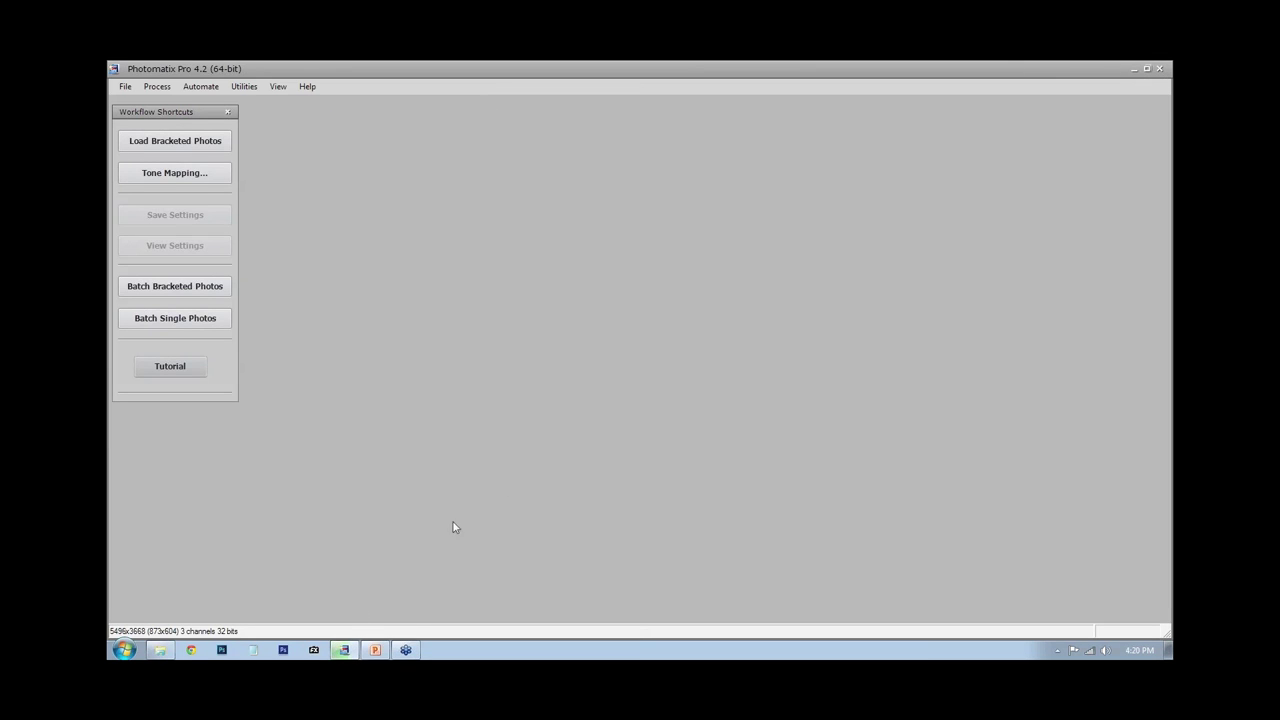
{"action": "left_click", "coordinate": [313, 650]}
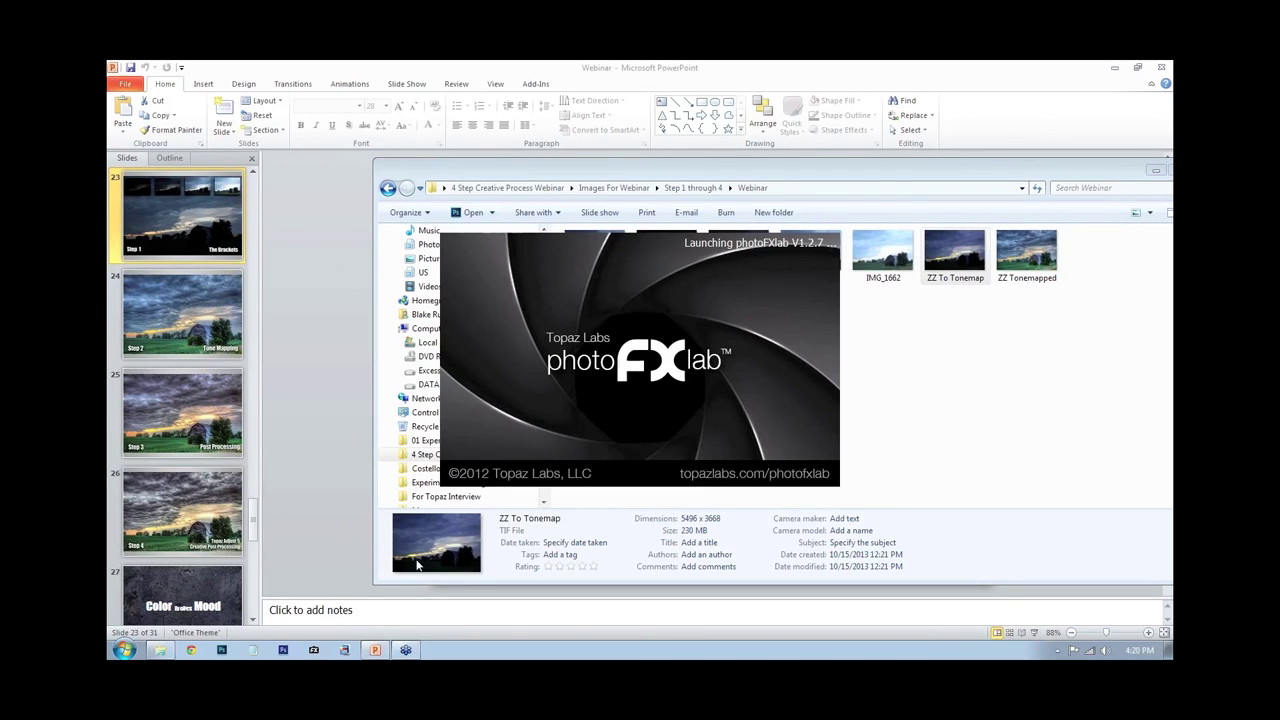
{"action": "mouse_move", "coordinate": [382, 654]}
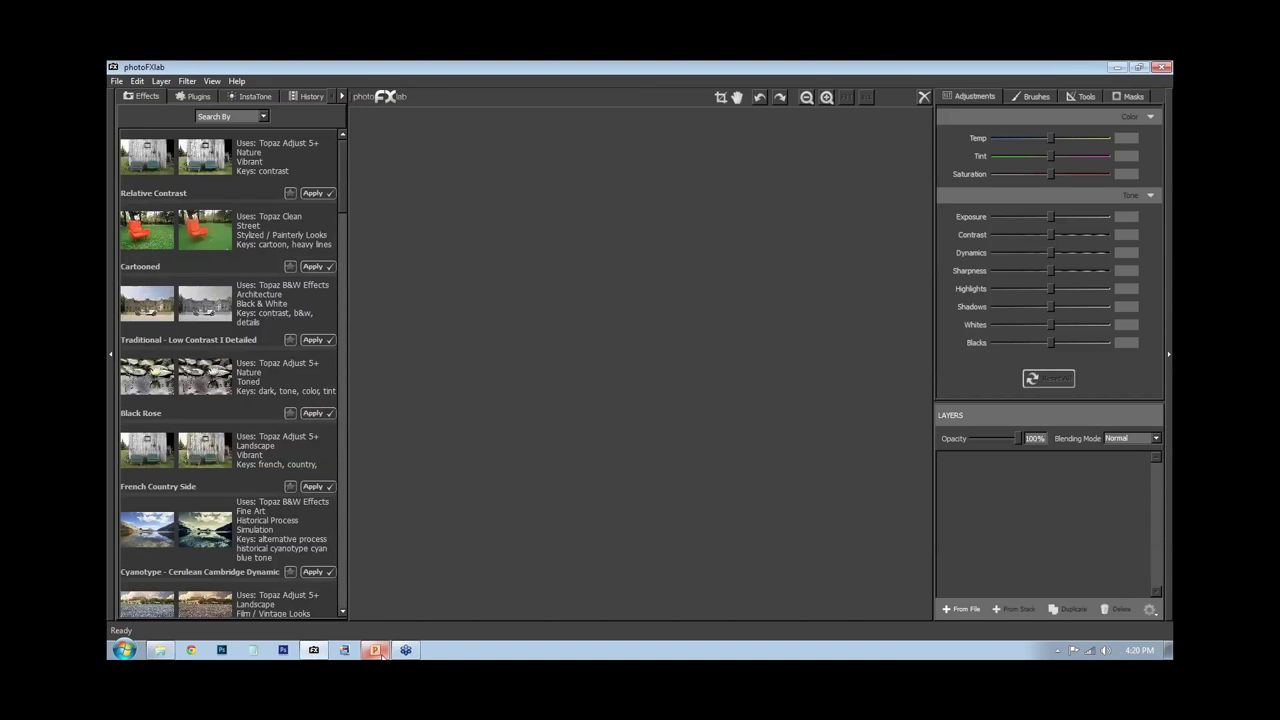
Show the list of installed Topaz plugins and close the PowerPoint presentation window
{"action": "left_click", "coordinate": [194, 97]}
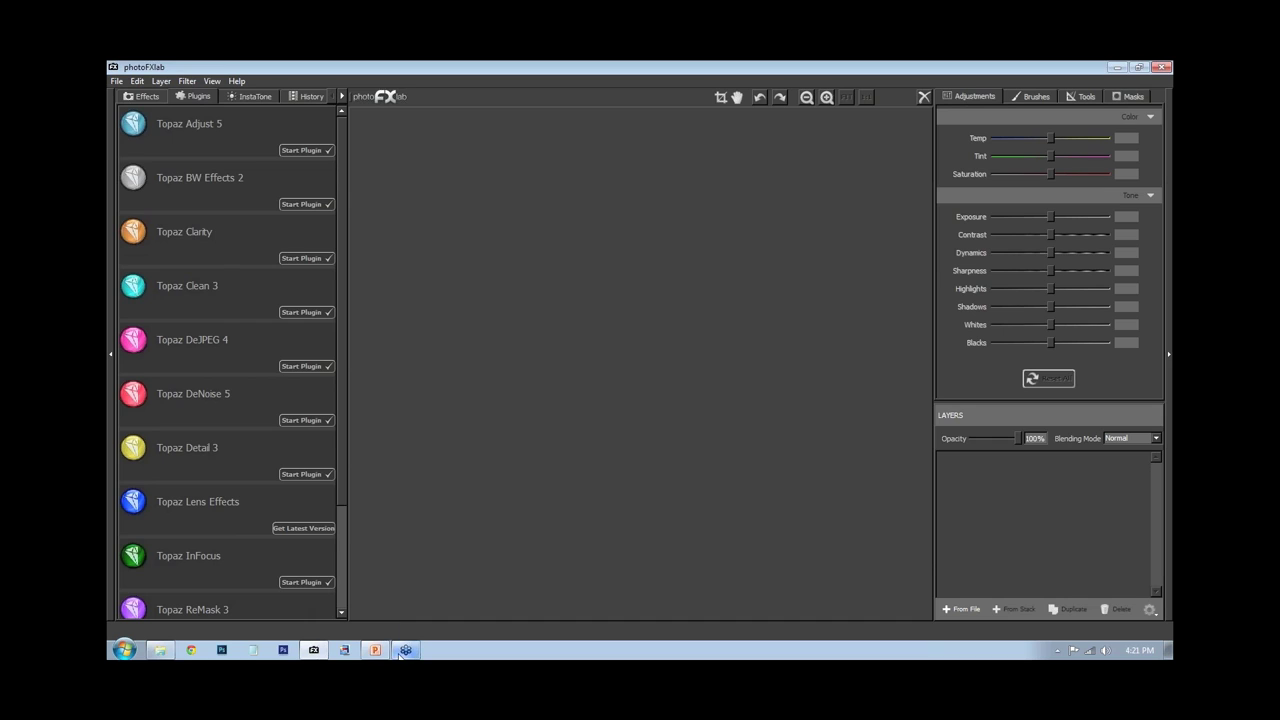
{"action": "right_click", "coordinate": [384, 655]}
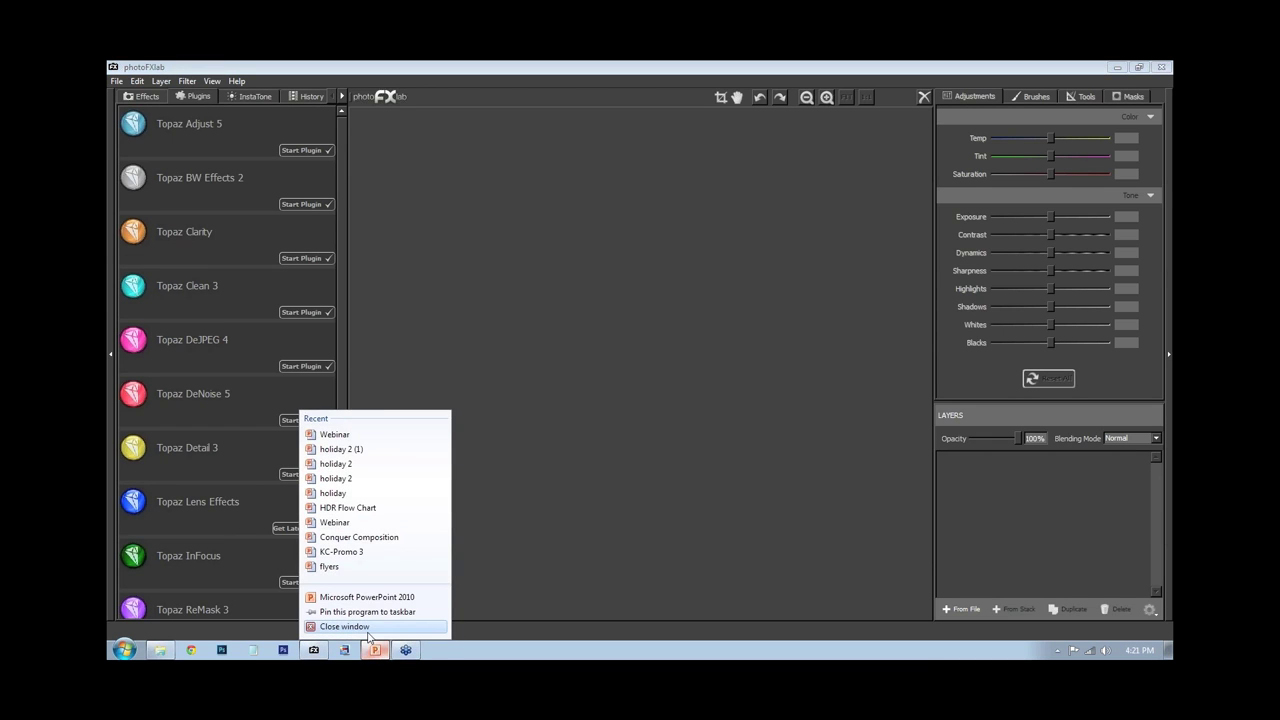
{"action": "left_click", "coordinate": [367, 630]}
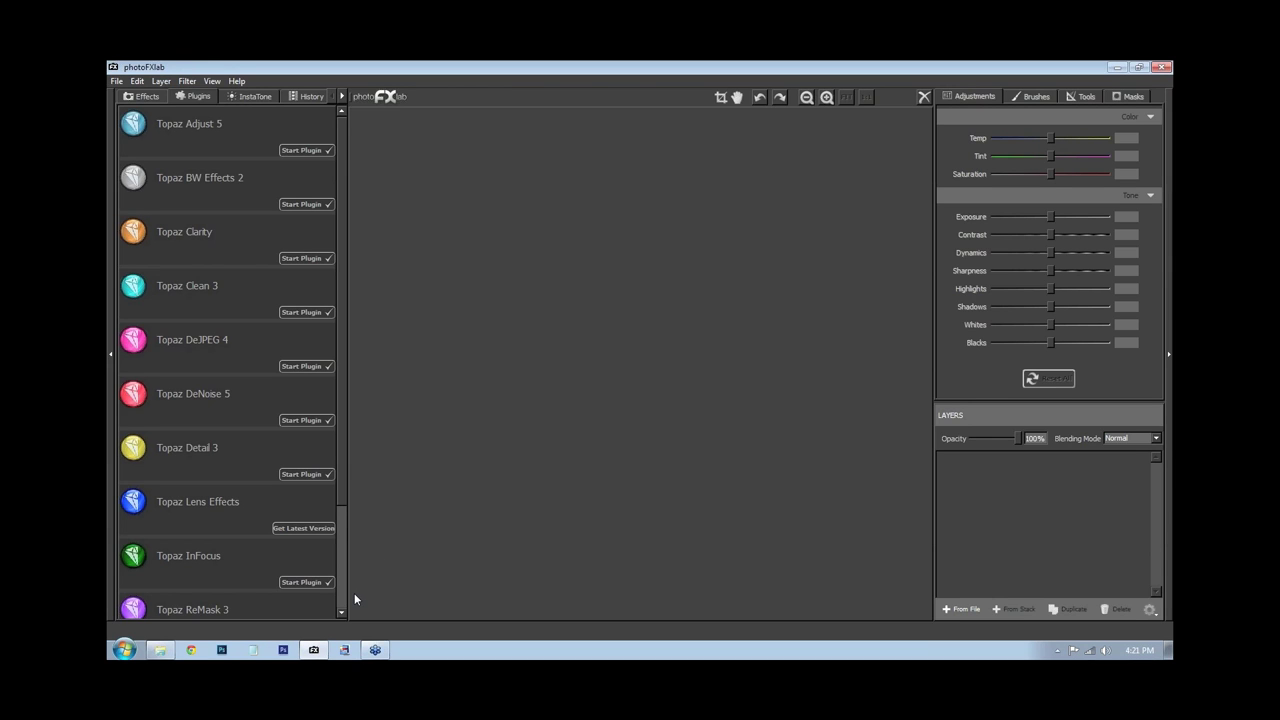
Load the ZZ Tonemapped image from the Webinar folder into photoFXlab and put the folder window away
{"action": "left_click", "coordinate": [159, 650]}
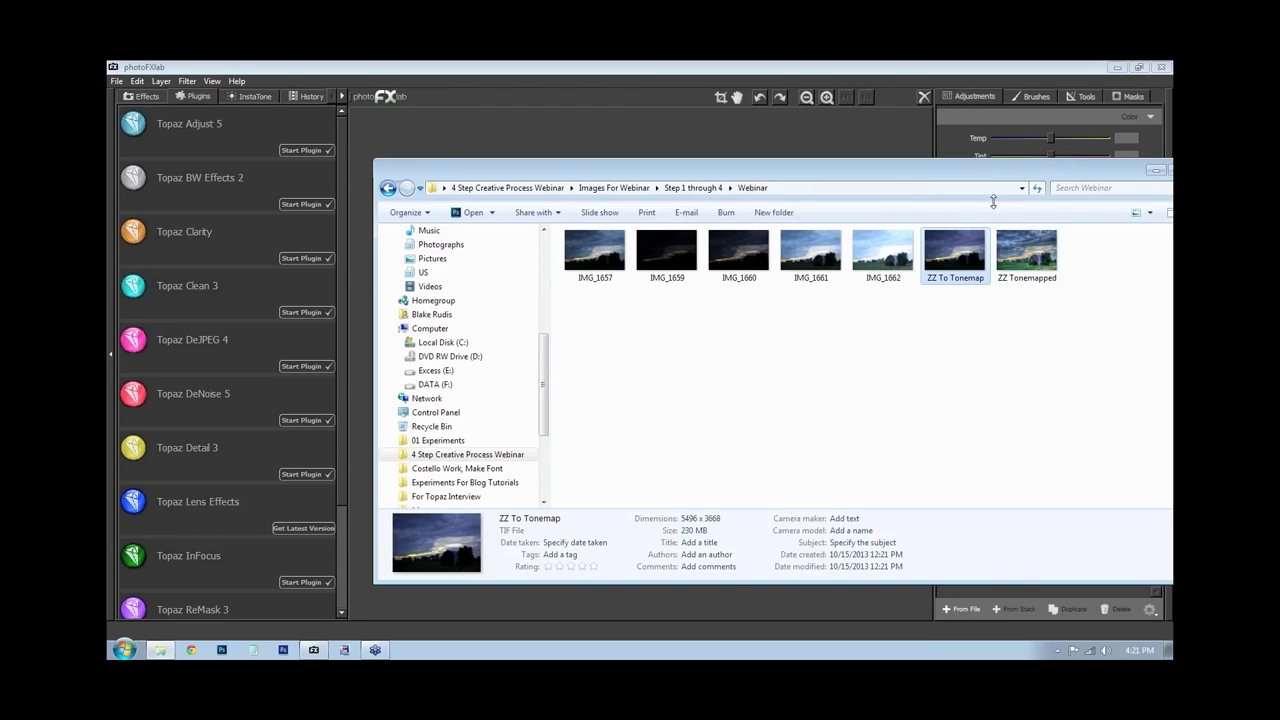
{"action": "left_click", "coordinate": [1033, 278]}
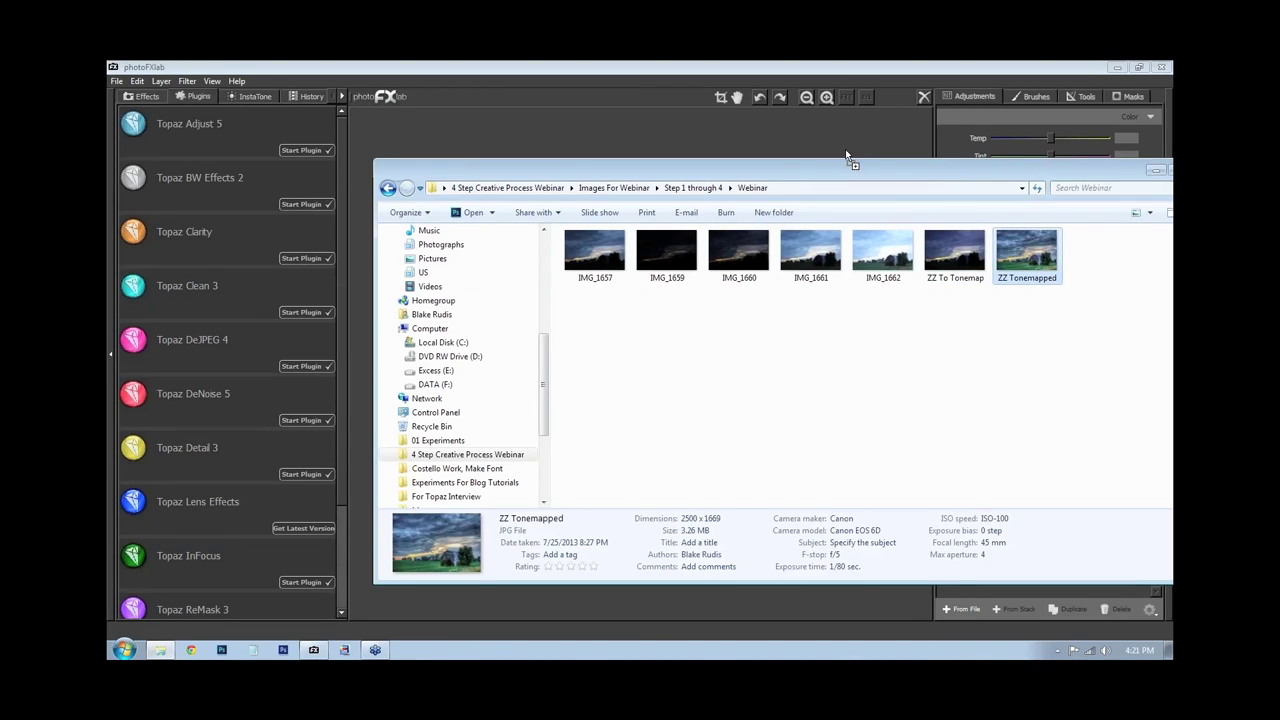
{"action": "left_click_drag", "start_coordinate": [845, 153], "coordinate": [850, 156]}
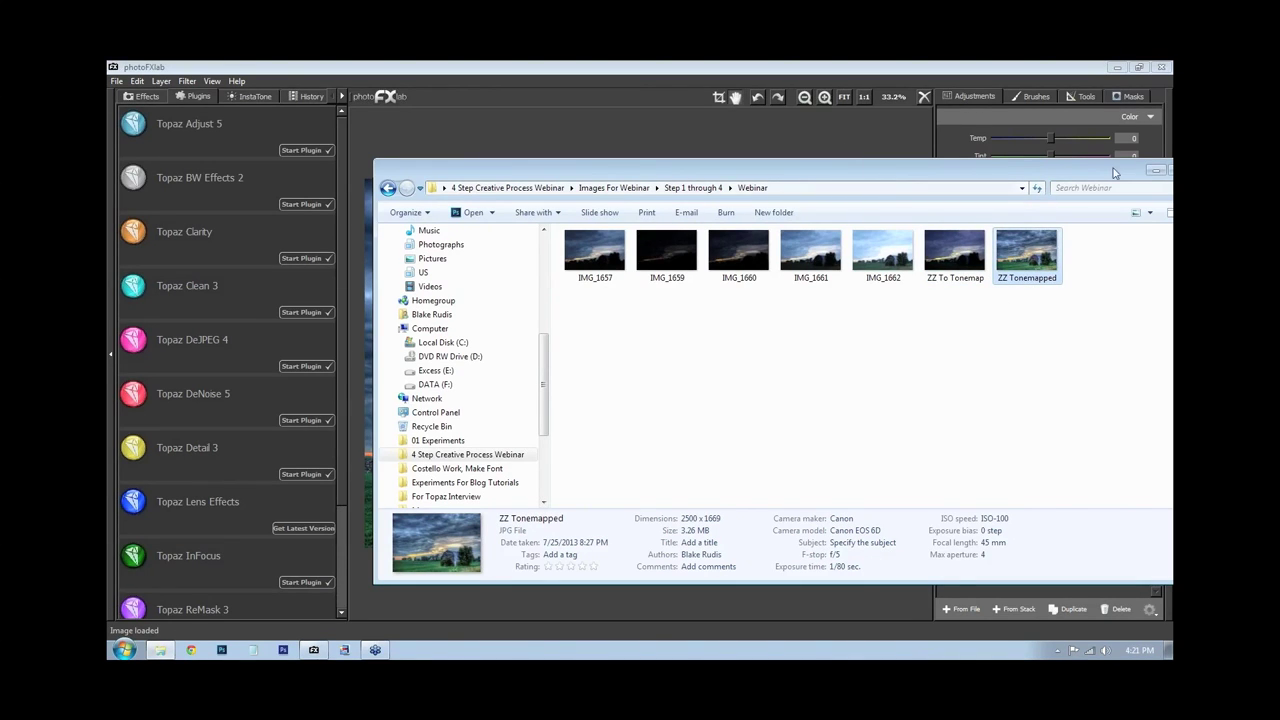
{"action": "left_click", "coordinate": [1155, 171]}
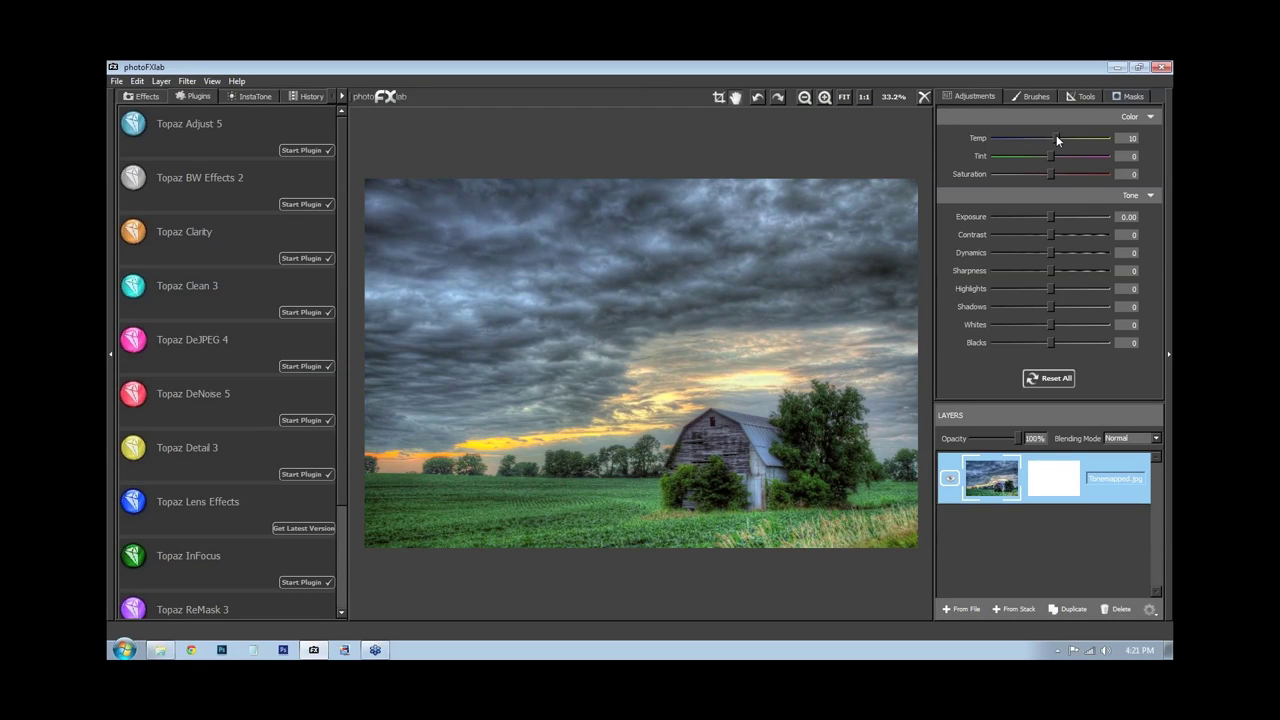
Set the image's Temp to 11, Exposure to -0.21 and Contrast to 4, leaving Dynamics at 0
{"action": "left_click_drag", "start_coordinate": [1066, 143], "coordinate": [1059, 144]}
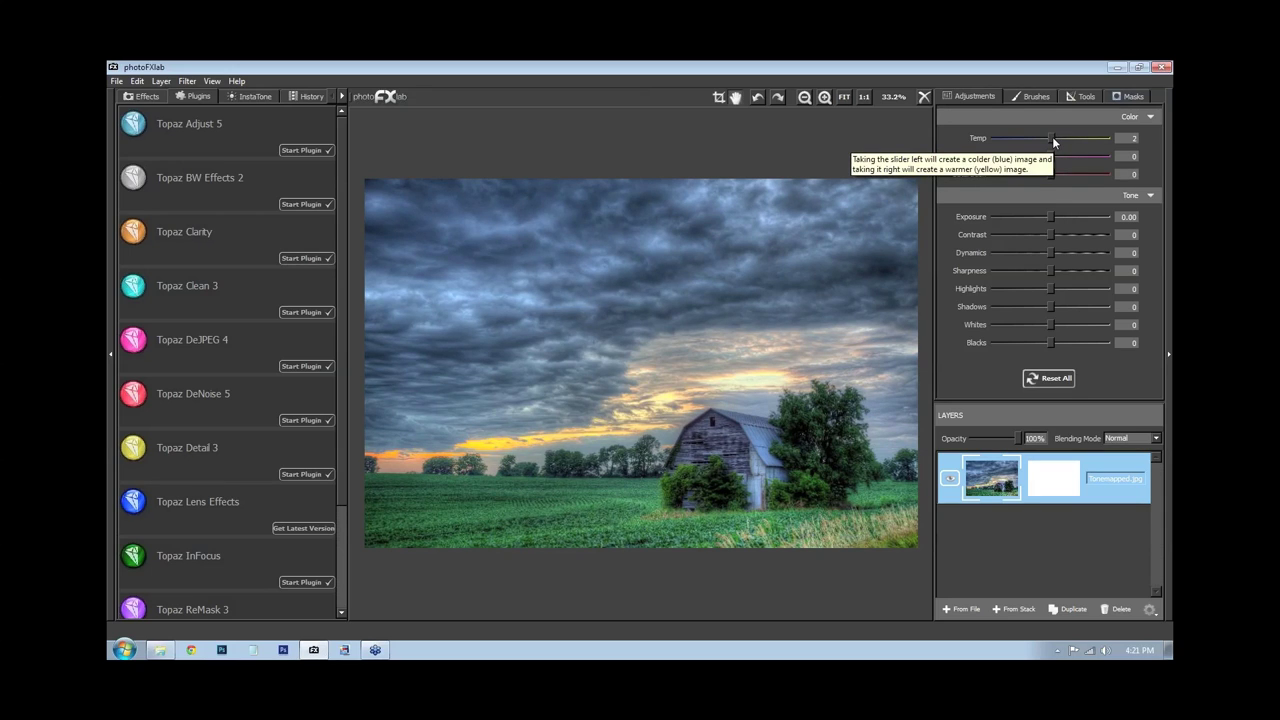
{"action": "left_click", "coordinate": [1052, 137]}
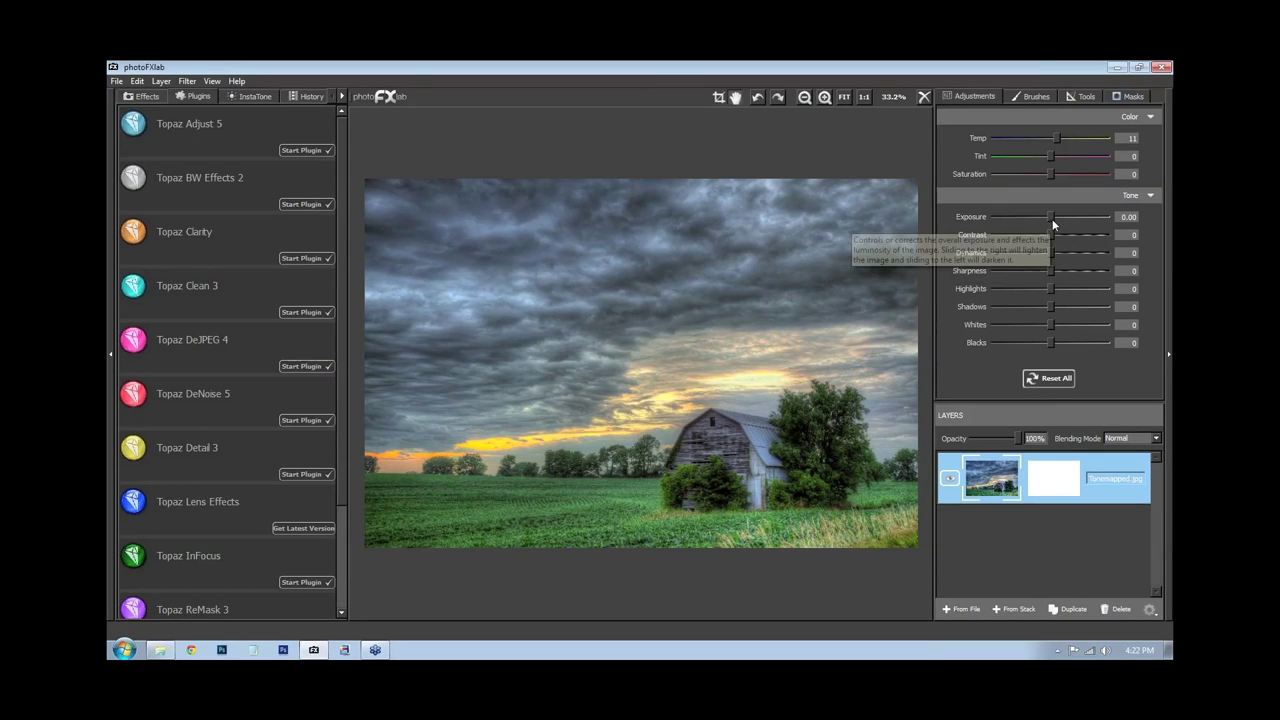
{"action": "mouse_move", "coordinate": [1051, 218]}
{"action": "left_mouse_down"}
{"action": "mouse_move", "coordinate": [1095, 210]}
{"action": "mouse_move", "coordinate": [1047, 217]}
{"action": "left_mouse_up"}
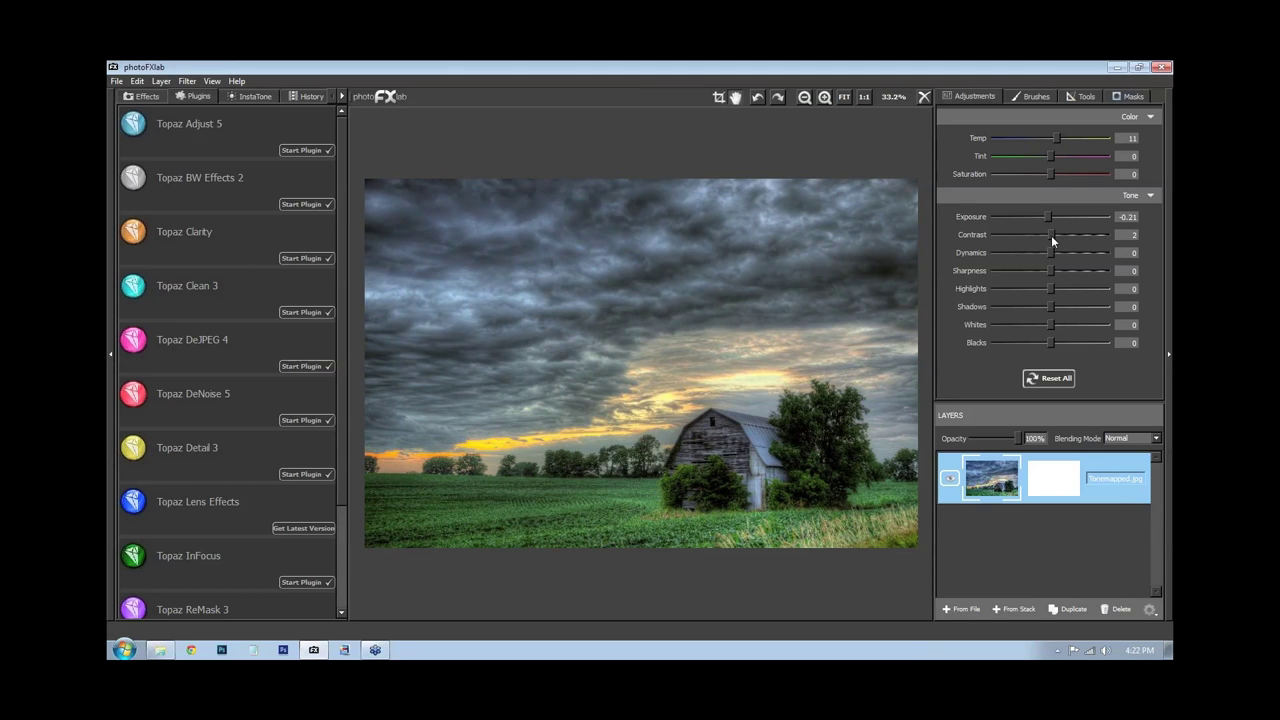
{"action": "left_click_drag", "start_coordinate": [1048, 236], "coordinate": [1054, 237]}
{"action": "mouse_move", "coordinate": [1050, 251]}
{"action": "left_mouse_down"}
{"action": "mouse_move", "coordinate": [1124, 251]}
{"action": "mouse_move", "coordinate": [1008, 251]}
{"action": "mouse_move", "coordinate": [1050, 251]}
{"action": "left_mouse_up"}
Test the Highlights adjustment in both directions on the bright sunset sky and set it to 49
{"action": "left_click", "coordinate": [1052, 288]}
{"action": "left_click_drag", "start_coordinate": [1083, 294], "coordinate": [1035, 294]}
{"action": "left_click", "coordinate": [824, 97]}
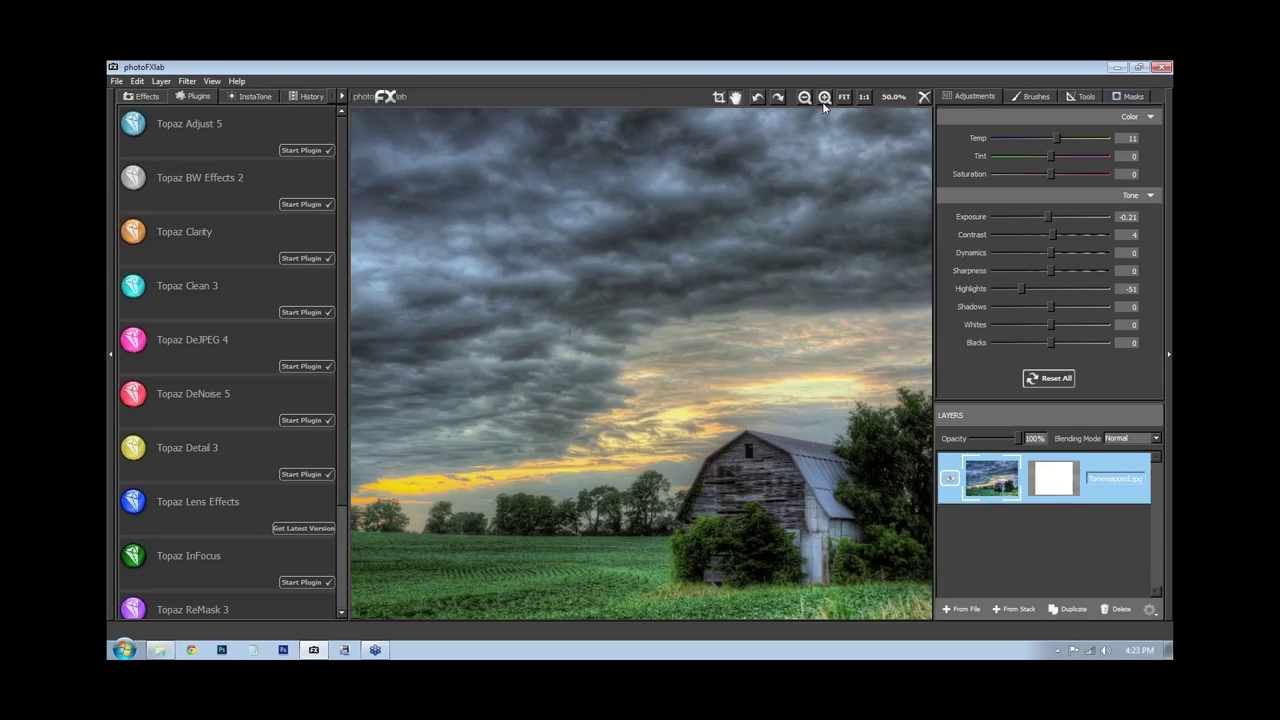
{"action": "left_click", "coordinate": [824, 98]}
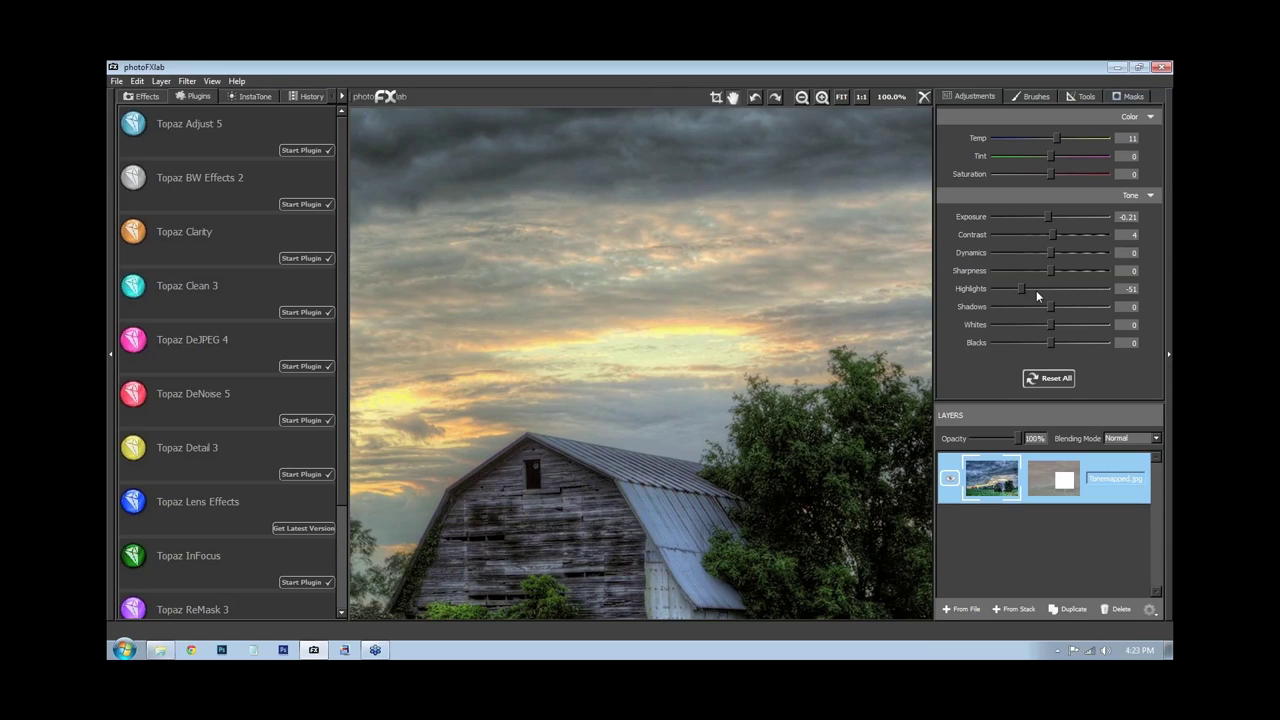
{"action": "left_click_drag", "start_coordinate": [1036, 290], "coordinate": [1078, 294]}
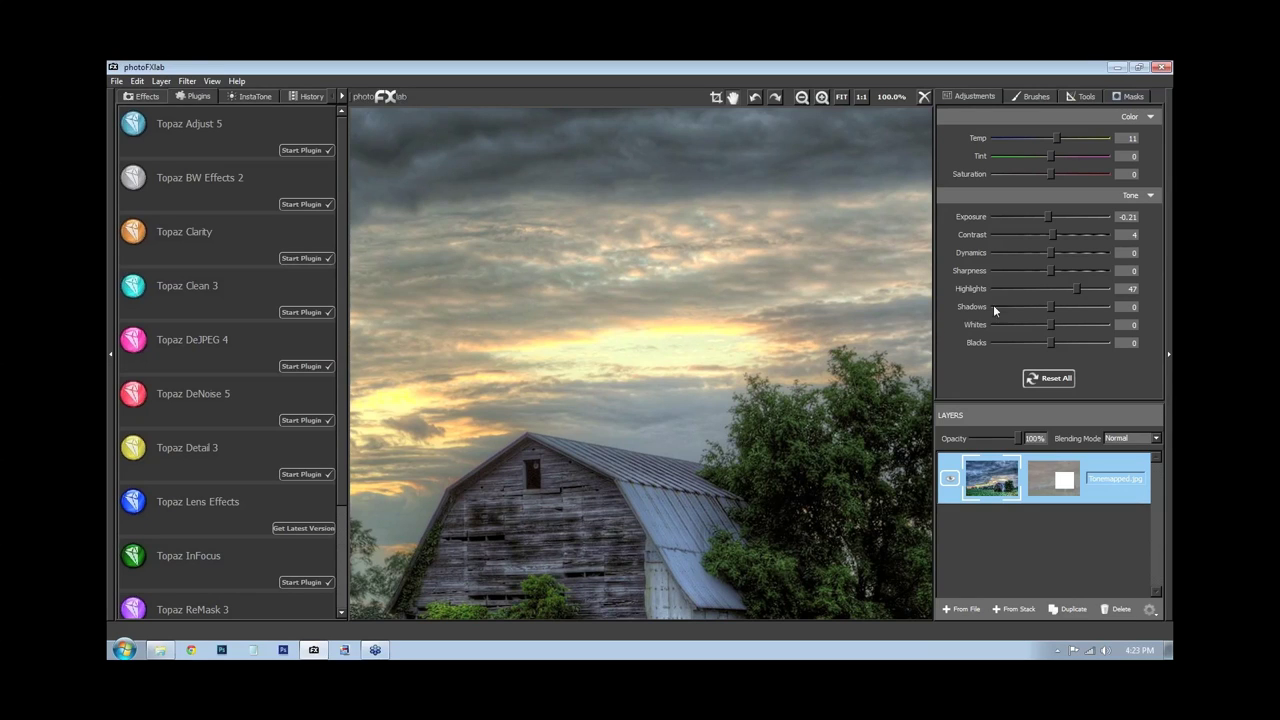
{"action": "left_click", "coordinate": [1079, 286]}
Set Shadows to -10 and Whites to 20, checking the bright clouds above the barn
{"action": "left_click", "coordinate": [843, 96]}
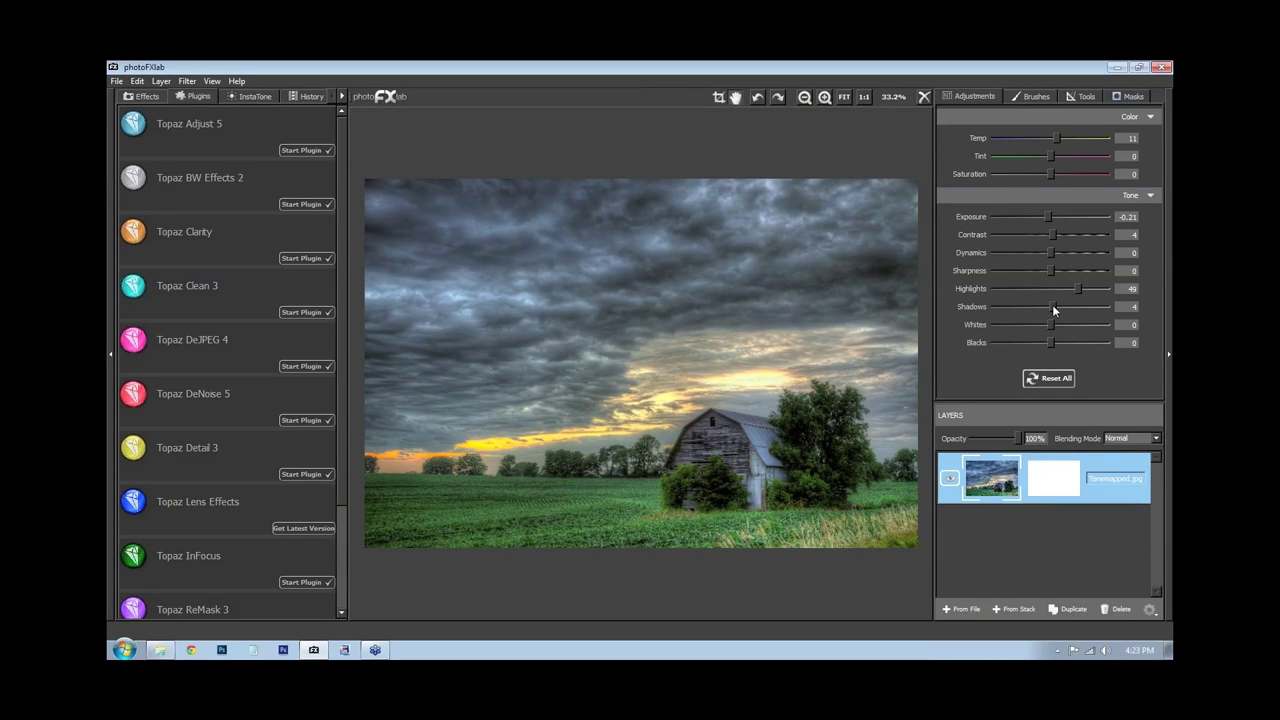
{"action": "mouse_move", "coordinate": [1047, 307]}
{"action": "left_mouse_down"}
{"action": "mouse_move", "coordinate": [1073, 307]}
{"action": "mouse_move", "coordinate": [1053, 308]}
{"action": "left_mouse_up"}
{"action": "left_click_drag", "start_coordinate": [1062, 324], "coordinate": [1065, 324]}
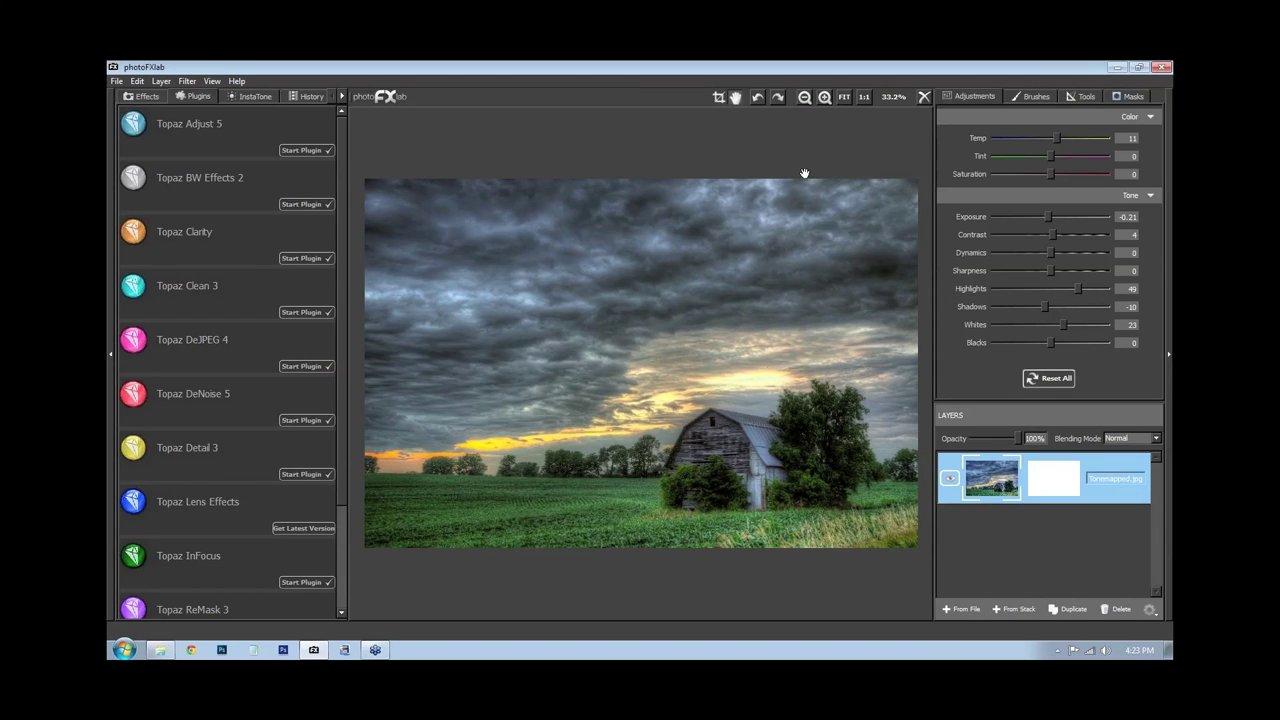
{"action": "left_click", "coordinate": [825, 97]}
{"action": "left_click", "coordinate": [825, 97]}
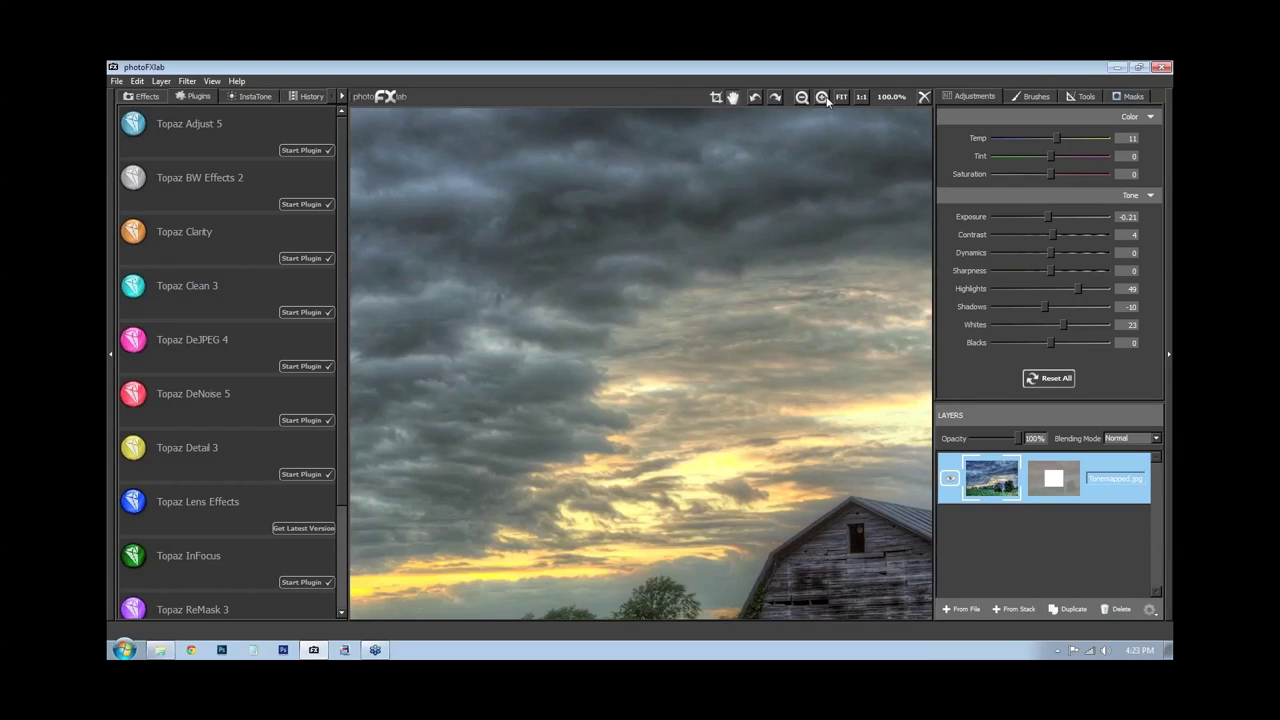
{"action": "left_click_drag", "start_coordinate": [548, 433], "coordinate": [150, 400]}
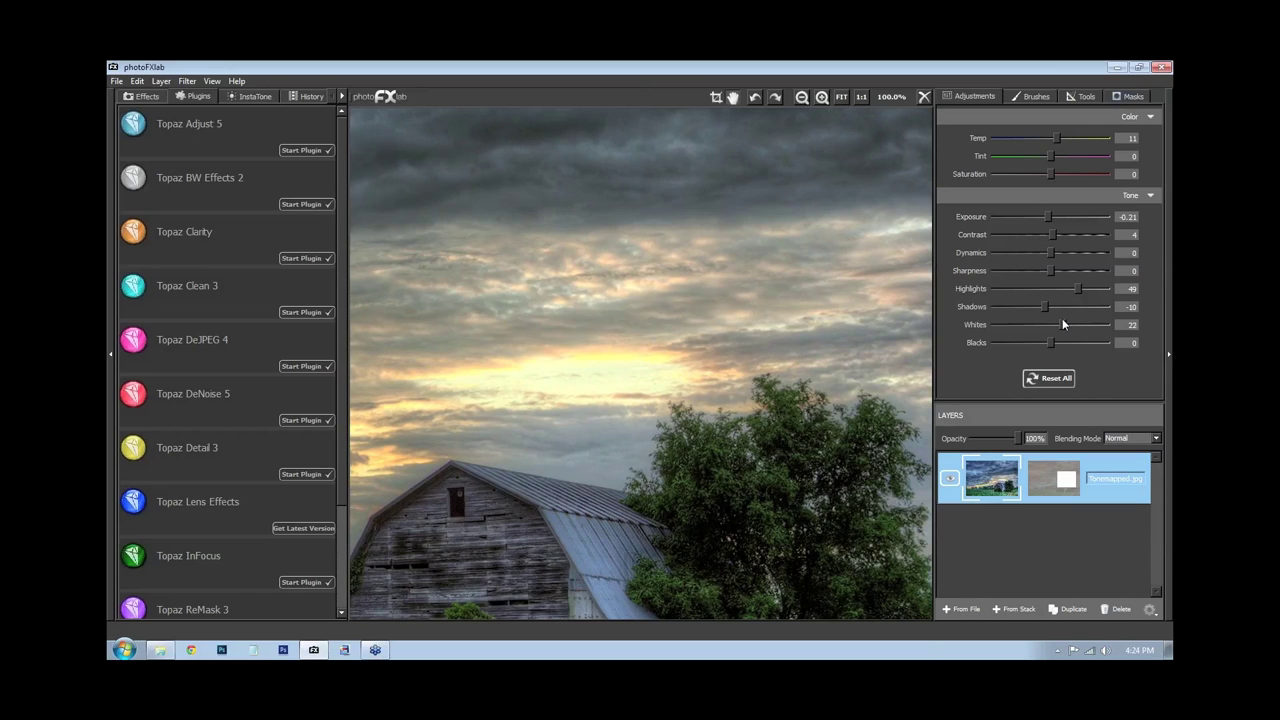
{"action": "left_click_drag", "start_coordinate": [1062, 323], "coordinate": [1060, 324]}
Set Blacks to 7 while judging the whole image
{"action": "mouse_move", "coordinate": [1046, 341]}
{"action": "left_mouse_down"}
{"action": "mouse_move", "coordinate": [1011, 348]}
{"action": "mouse_move", "coordinate": [1070, 349]}
{"action": "mouse_move", "coordinate": [1052, 353]}
{"action": "left_mouse_up"}
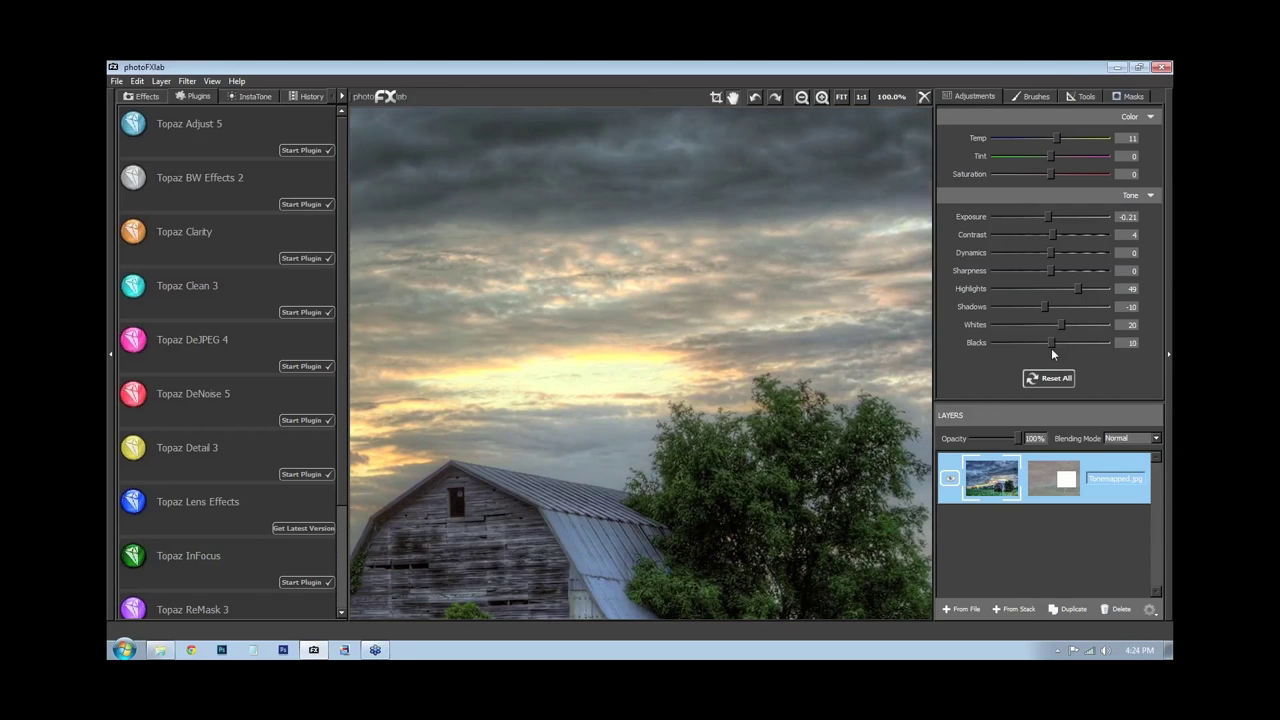
{"action": "left_click", "coordinate": [841, 96]}
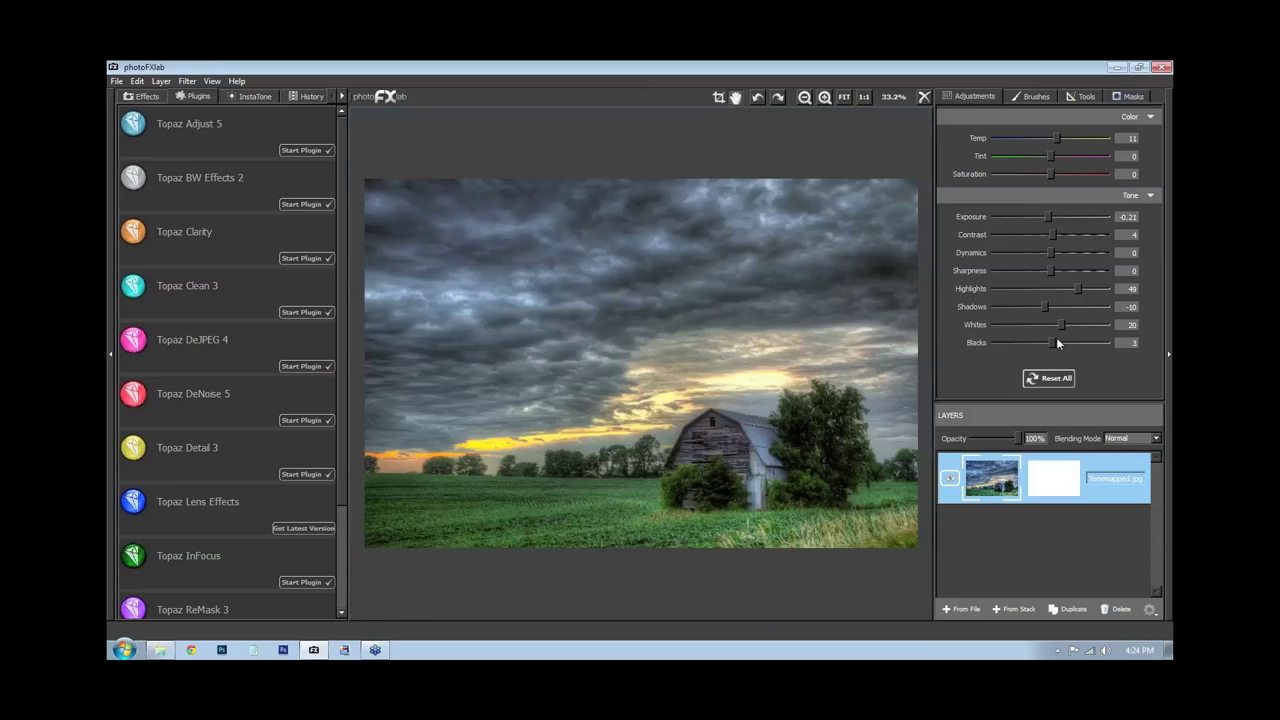
{"action": "left_click", "coordinate": [1055, 342]}
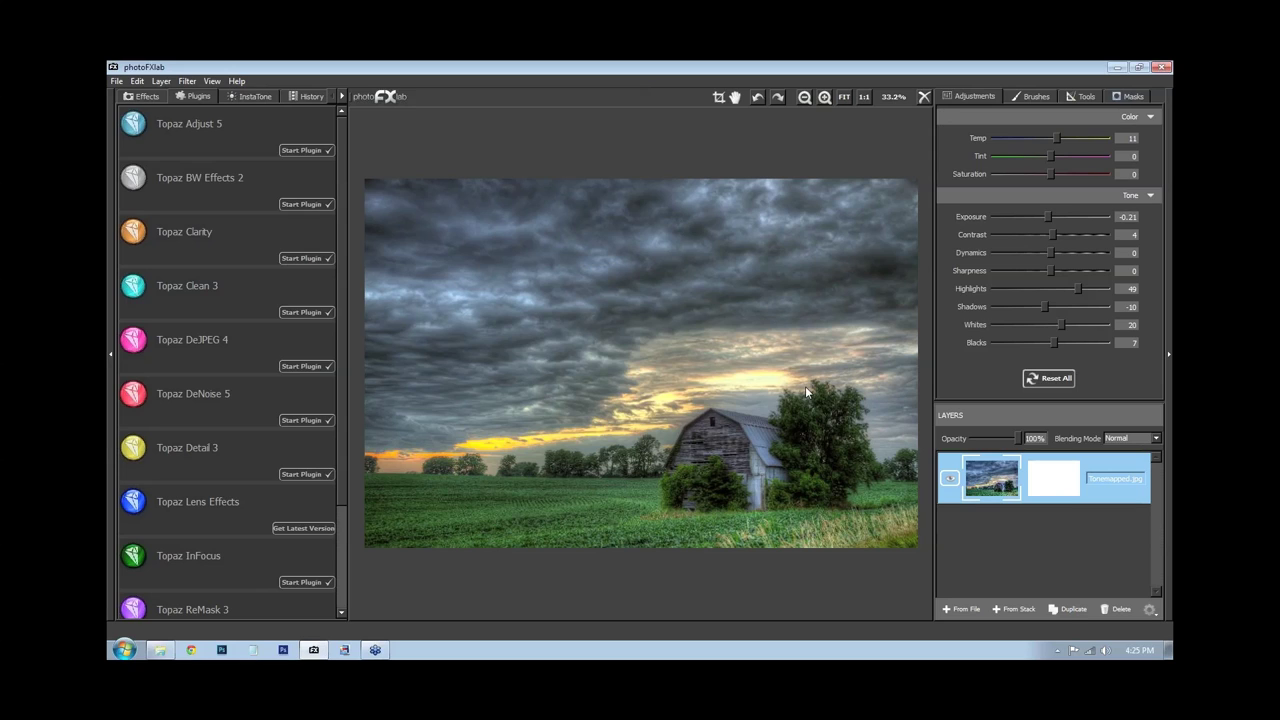
Duplicate the tone-mapped layer and, on the copy, set Temp to 17 and Tint to 9 and raise the Saturation
{"action": "left_click", "coordinate": [1063, 612]}
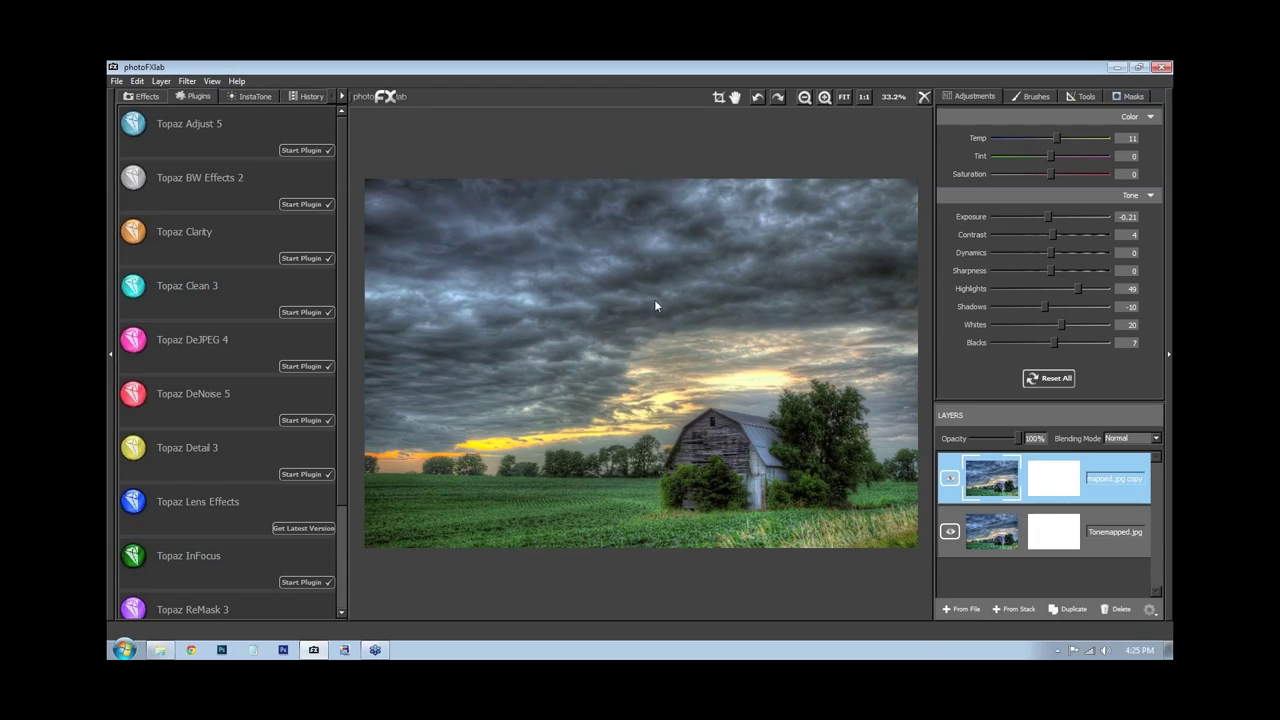
{"action": "left_click", "coordinate": [1061, 142]}
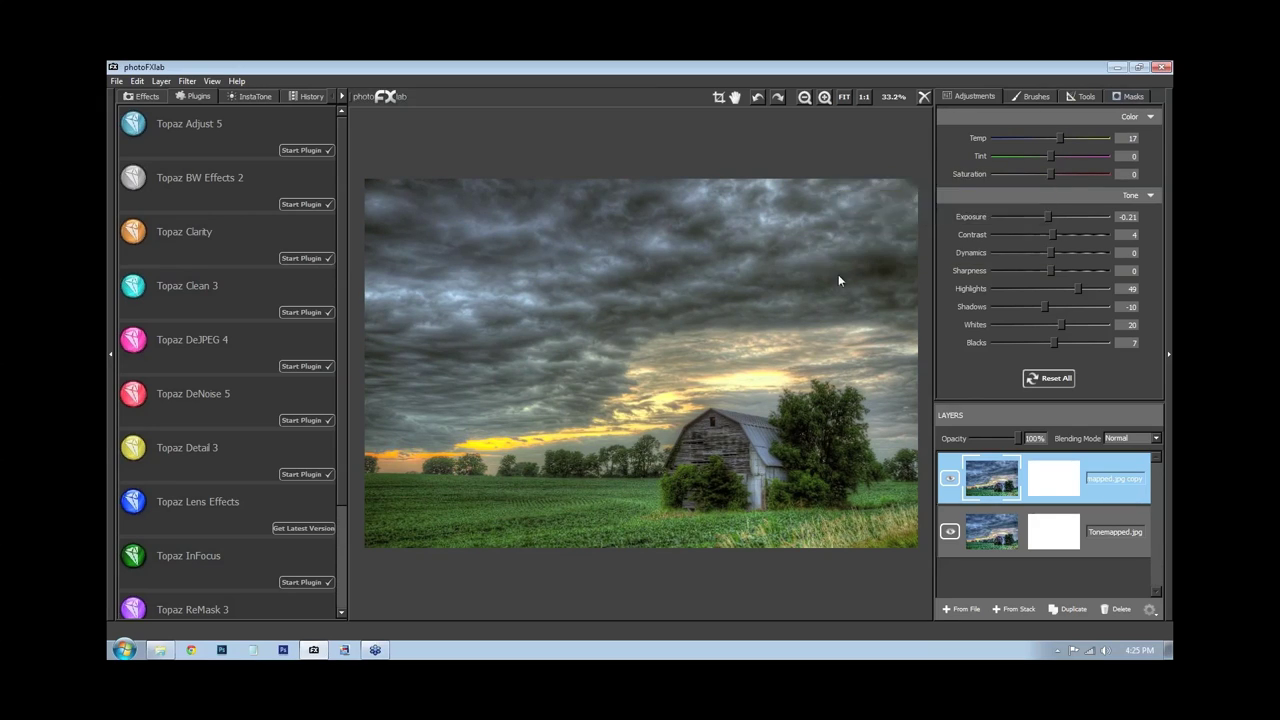
{"action": "left_click", "coordinate": [1051, 156]}
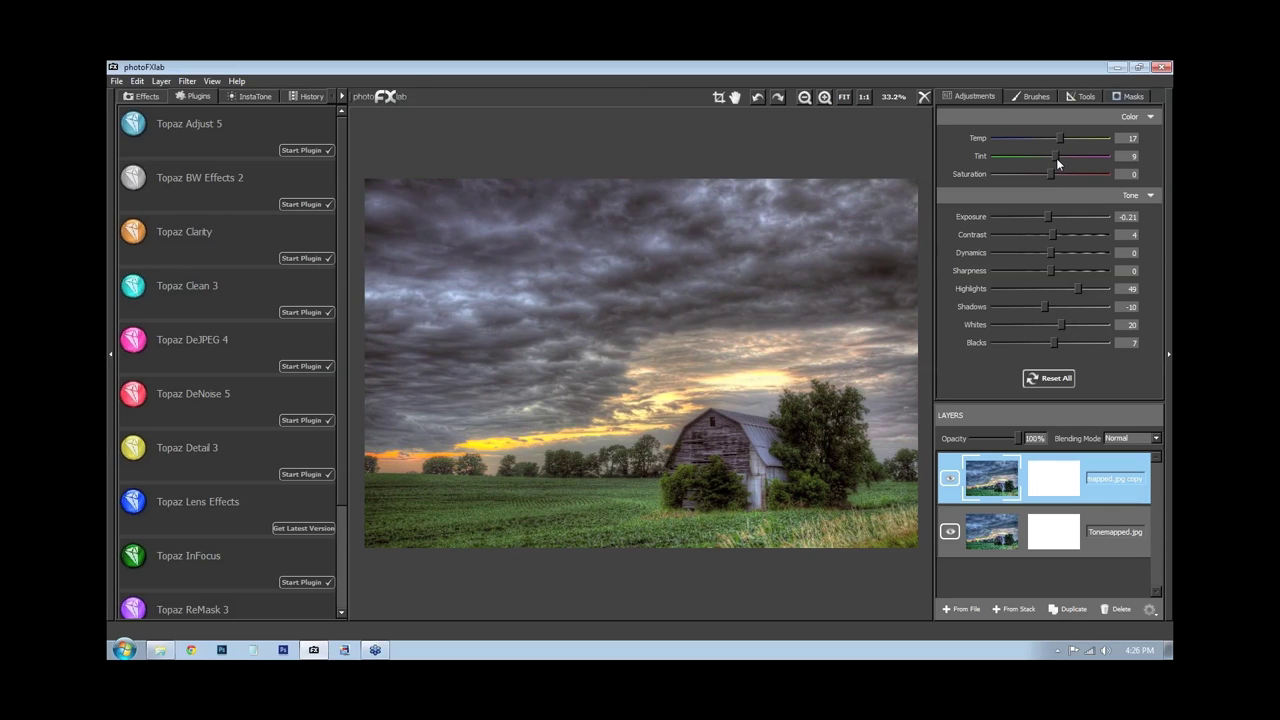
{"action": "left_click", "coordinate": [1051, 174]}
{"action": "scroll", "coordinate": [1058, 174], "scroll_direction": "down", "scroll_amount": 3}
{"action": "left_click", "coordinate": [950, 479]}
On the copy's mask, paint over the field, barn and tree with Brush Value 0 and Brush Size 0.47
{"action": "left_click", "coordinate": [1046, 486]}
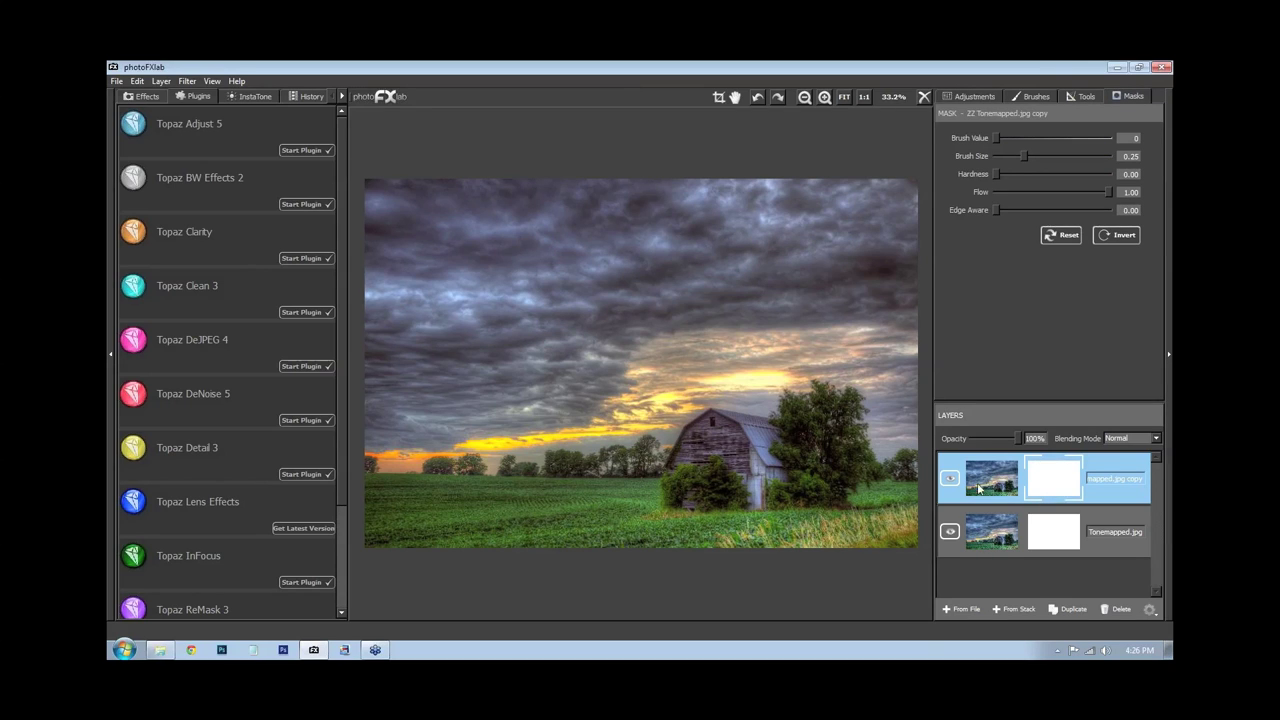
{"action": "left_click", "coordinate": [978, 488]}
{"action": "left_click", "coordinate": [1047, 476]}
{"action": "mouse_move", "coordinate": [1020, 140]}
{"action": "left_mouse_down"}
{"action": "mouse_move", "coordinate": [1150, 137]}
{"action": "mouse_move", "coordinate": [995, 140]}
{"action": "left_mouse_up"}
{"action": "mouse_move", "coordinate": [829, 432]}
{"action": "left_mouse_down"}
{"action": "mouse_move", "coordinate": [865, 475]}
{"action": "mouse_move", "coordinate": [866, 500]}
{"action": "left_mouse_up"}
{"action": "left_click", "coordinate": [1026, 156]}
{"action": "scroll", "coordinate": [741, 532], "scroll_direction": "up", "scroll_amount": 2}
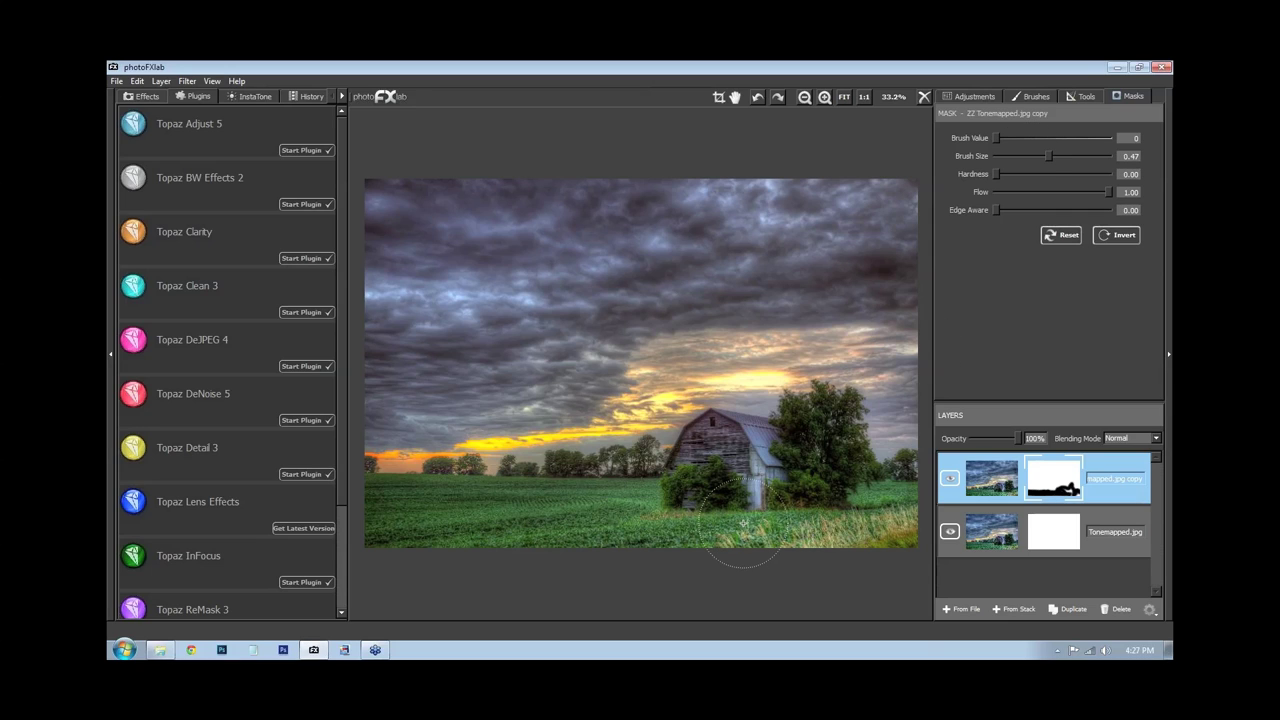
{"action": "scroll", "coordinate": [744, 523], "scroll_direction": "down", "scroll_amount": 2}
{"action": "scroll", "coordinate": [745, 518], "scroll_direction": "up", "scroll_amount": 2}
{"action": "scroll", "coordinate": [745, 518], "scroll_direction": "down", "scroll_amount": 1}
{"action": "left_click", "coordinate": [951, 479]}
{"action": "left_click", "coordinate": [952, 480]}
Refine the mask around the barn and trees with a smaller brush of size 0.20
{"action": "left_click_drag", "start_coordinate": [1039, 156], "coordinate": [1016, 156]}
{"action": "key", "text": "bracketleft"}
{"action": "key", "text": "bracketleft"}
{"action": "key", "text": "bracketleft"}
{"action": "key", "text": "bracketleft"}
{"action": "key", "text": "bracketright"}
{"action": "key", "text": "bracketright"}
{"action": "key", "text": "bracketright"}
{"action": "key", "text": "bracketright"}
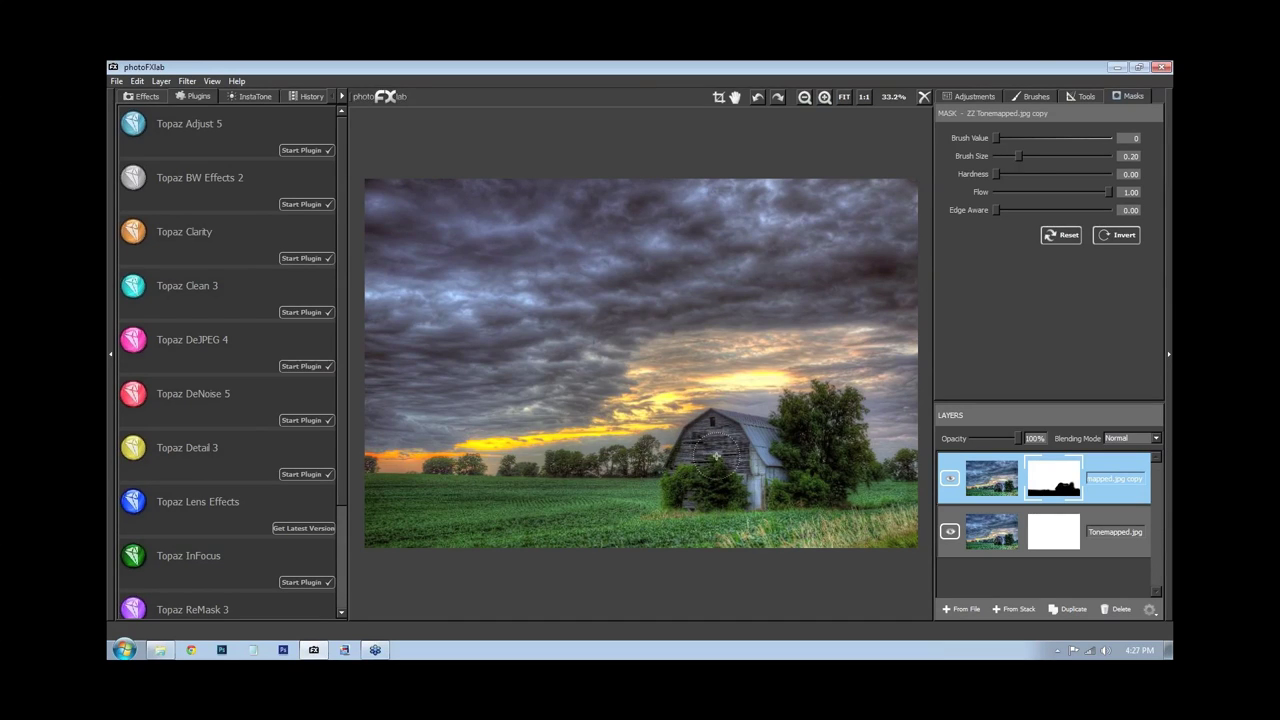
Try painting part of the foreground back into the mask with a lighter brush, and mask it out again with Brush Value 0
{"action": "key", "text": "bracketright"}
{"action": "key", "text": "bracketright"}
{"action": "left_click_drag", "start_coordinate": [1020, 134], "coordinate": [1125, 140]}
{"action": "mouse_move", "coordinate": [700, 545]}
{"action": "left_mouse_down"}
{"action": "mouse_move", "coordinate": [610, 540]}
{"action": "mouse_move", "coordinate": [646, 543]}
{"action": "left_mouse_up"}
{"action": "key", "text": "shift+bracketleft"}
{"action": "key", "text": "shift+bracketleft"}
{"action": "key", "text": "shift+bracketright"}
{"action": "key", "text": "shift+bracketleft"}
{"action": "key", "text": "shift+bracketleft"}
{"action": "key", "text": "shift+bracketleft"}
{"action": "key", "text": "shift+bracketleft"}
{"action": "key", "text": "shift+bracketleft"}
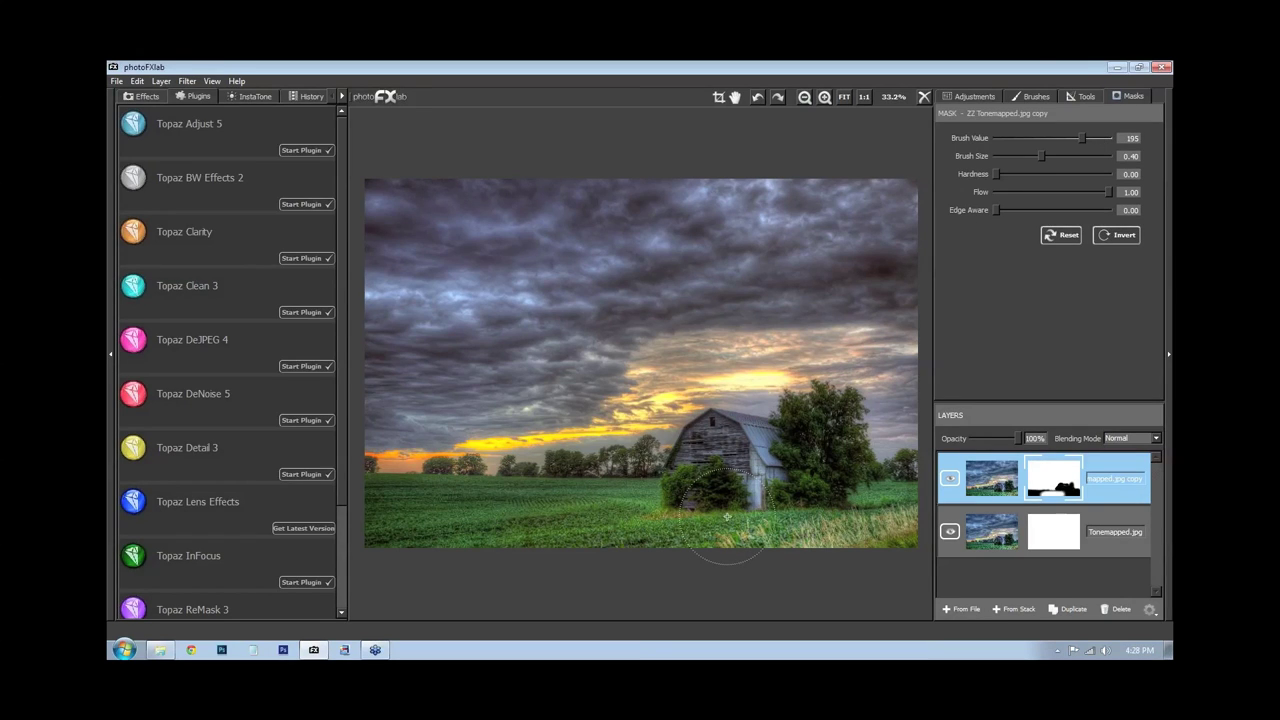
{"action": "key", "text": "shift+bracketleft"}
{"action": "left_click_drag", "start_coordinate": [1079, 138], "coordinate": [957, 160]}
{"action": "mouse_move", "coordinate": [599, 533]}
{"action": "left_mouse_down"}
{"action": "mouse_move", "coordinate": [571, 543]}
{"action": "mouse_move", "coordinate": [608, 543]}
{"action": "left_mouse_up"}
Rename the masked layer SkyTemp and stamp the layer stack into a new layer on top
{"action": "key", "text": "Home"}
{"action": "key", "text": "Delete"}
{"action": "key", "text": "Delete"}
{"action": "key", "text": "Delete"}
{"action": "key", "text": "Delete"}
{"action": "key", "text": "Delete"}
{"action": "key", "text": "Delete"}
{"action": "key", "text": "Delete"}
{"action": "key", "text": "Delete"}
{"action": "key", "text": "Delete"}
{"action": "key", "text": "Delete"}
{"action": "key", "text": "Delete"}
{"action": "key", "text": "Delete"}
{"action": "key", "text": "Delete"}
{"action": "key", "text": "Delete"}
{"action": "key", "text": "Delete"}
{"action": "key", "text": "Delete"}
{"action": "key", "text": "Delete"}
{"action": "key", "text": "Delete"}
{"action": "key", "text": "Delete"}
{"action": "key", "text": "Delete"}
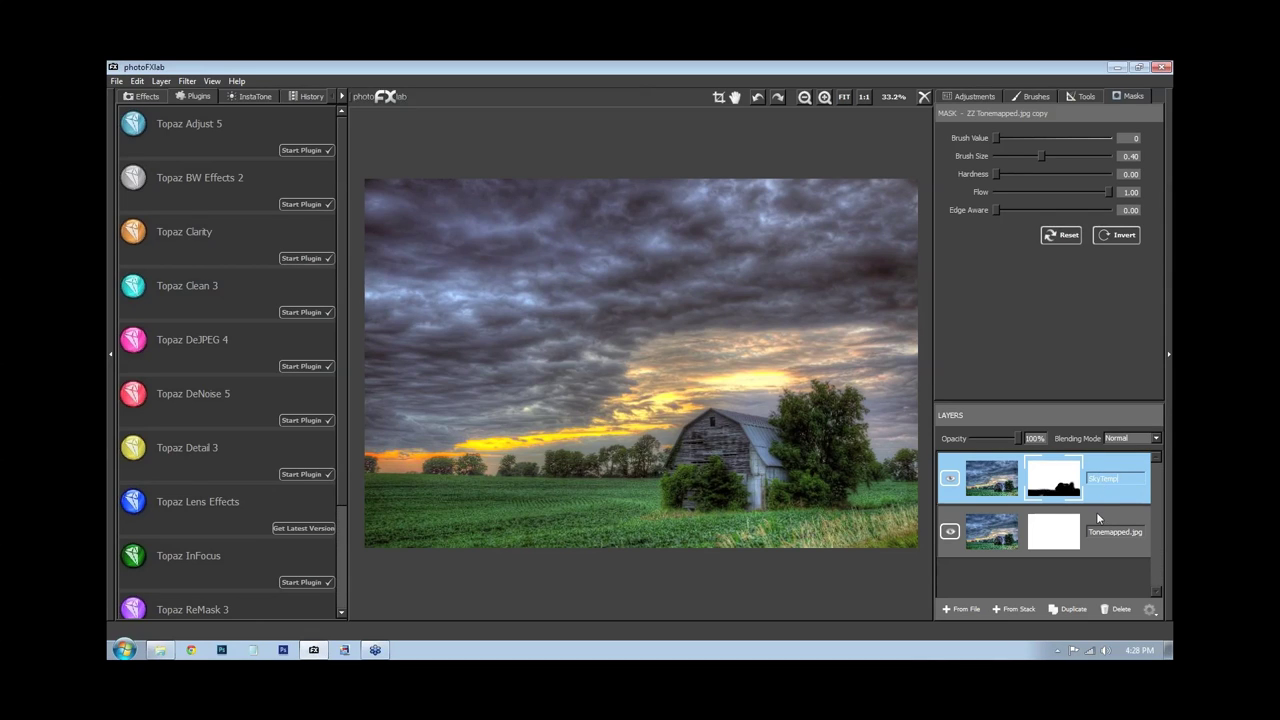
{"action": "left_click", "coordinate": [1012, 610]}
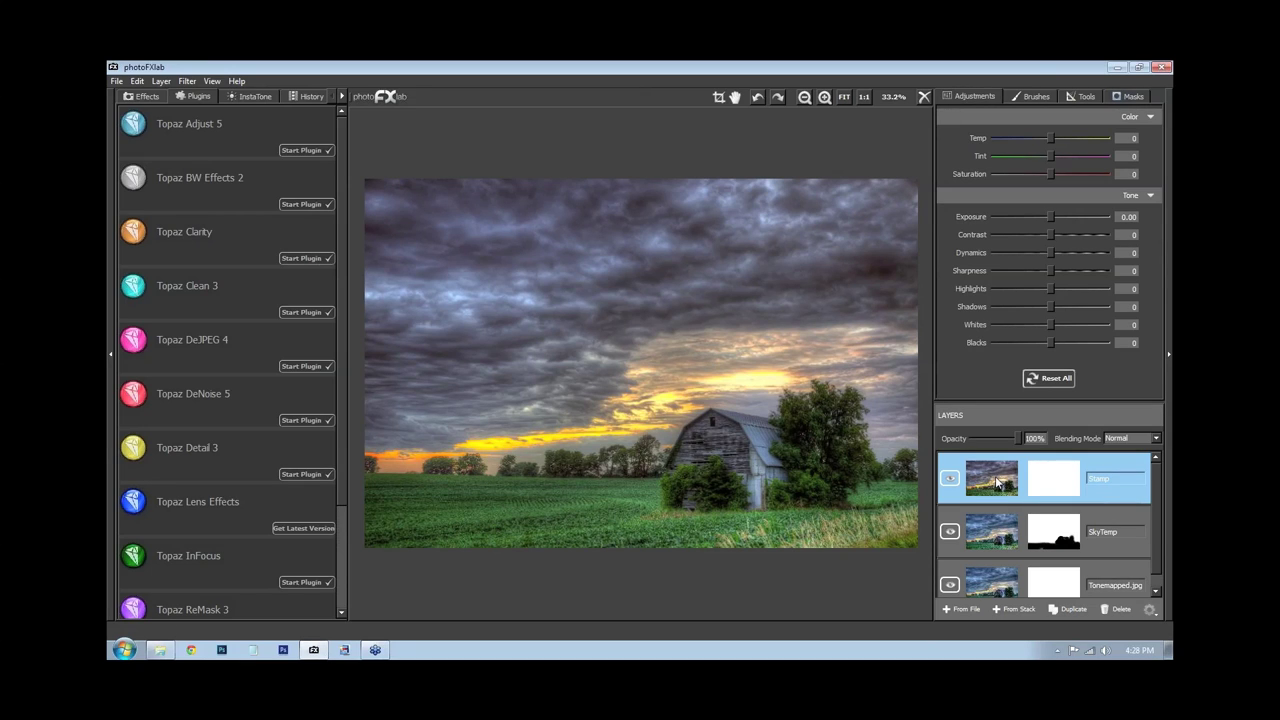
Compare the stamped layer with the SkyTemp and Tonemapped.jpg layers by toggling their visibility
{"action": "left_click", "coordinate": [950, 533]}
{"action": "left_click", "coordinate": [950, 585]}
{"action": "left_click", "coordinate": [950, 533]}
{"action": "left_click", "coordinate": [950, 585]}
{"action": "left_click", "coordinate": [950, 480]}
{"action": "left_click", "coordinate": [993, 487]}
{"action": "left_click", "coordinate": [950, 533]}
{"action": "left_click", "coordinate": [950, 533]}
{"action": "left_click", "coordinate": [950, 480]}
{"action": "left_click", "coordinate": [950, 533]}
{"action": "left_click", "coordinate": [950, 586]}
{"action": "left_click", "coordinate": [950, 480]}
{"action": "left_click", "coordinate": [950, 480]}
Open the stamped layer in Topaz DeNoise 5 and select the RAW - light preset
{"action": "key", "text": "BackSpace"}
{"action": "scroll", "coordinate": [344, 219], "scroll_direction": "down", "scroll_amount": 2}
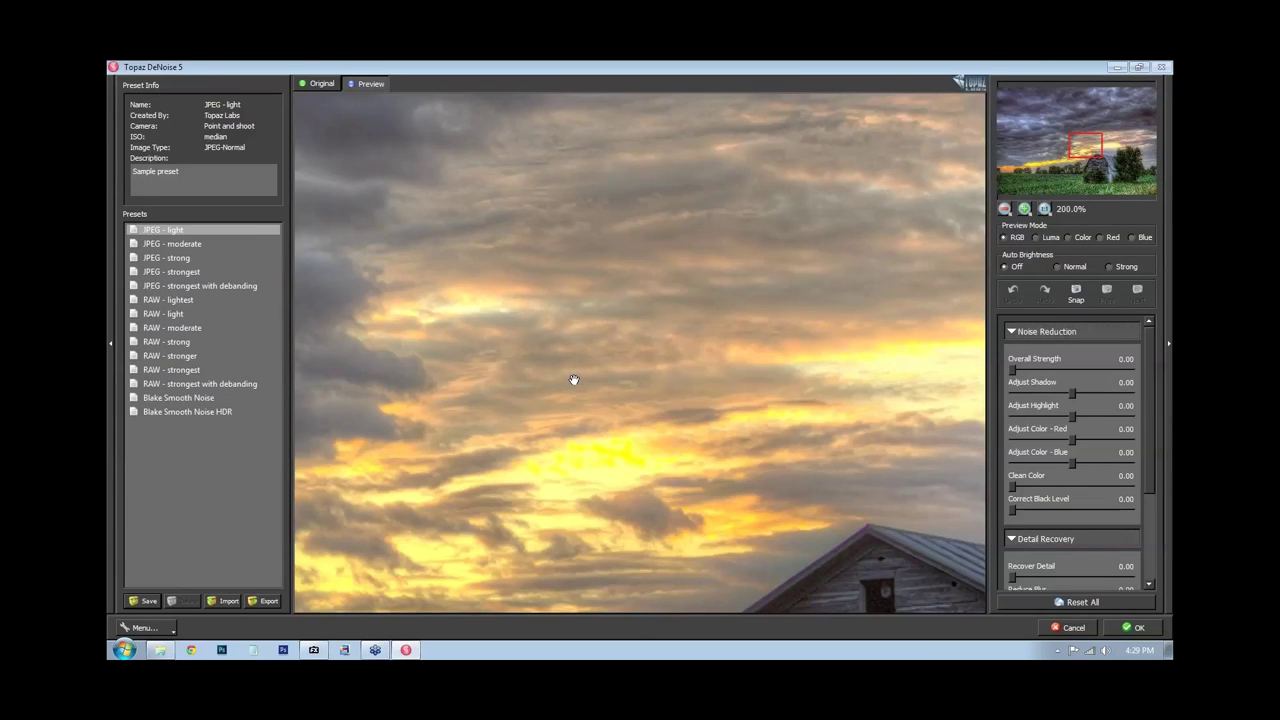
{"action": "left_click", "coordinate": [600, 418]}
{"action": "left_click_drag", "start_coordinate": [600, 418], "coordinate": [690, 400]}
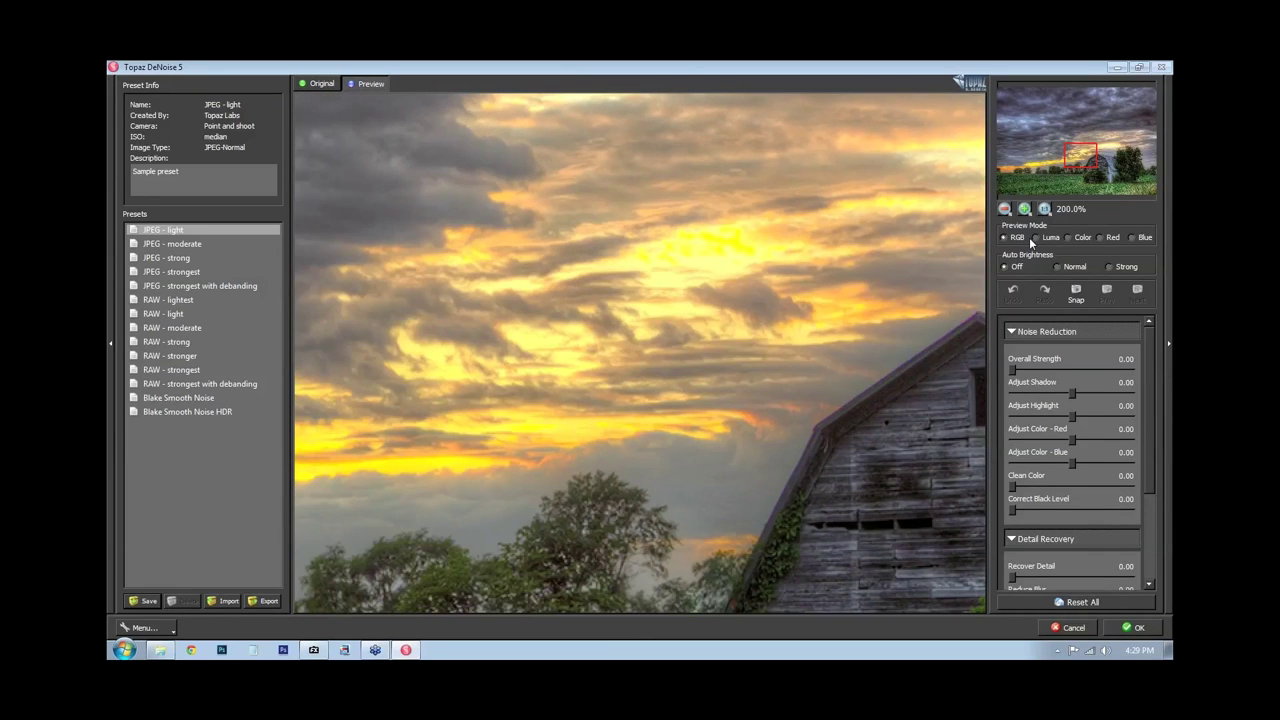
{"action": "left_click", "coordinate": [1024, 208]}
{"action": "left_click", "coordinate": [267, 314]}
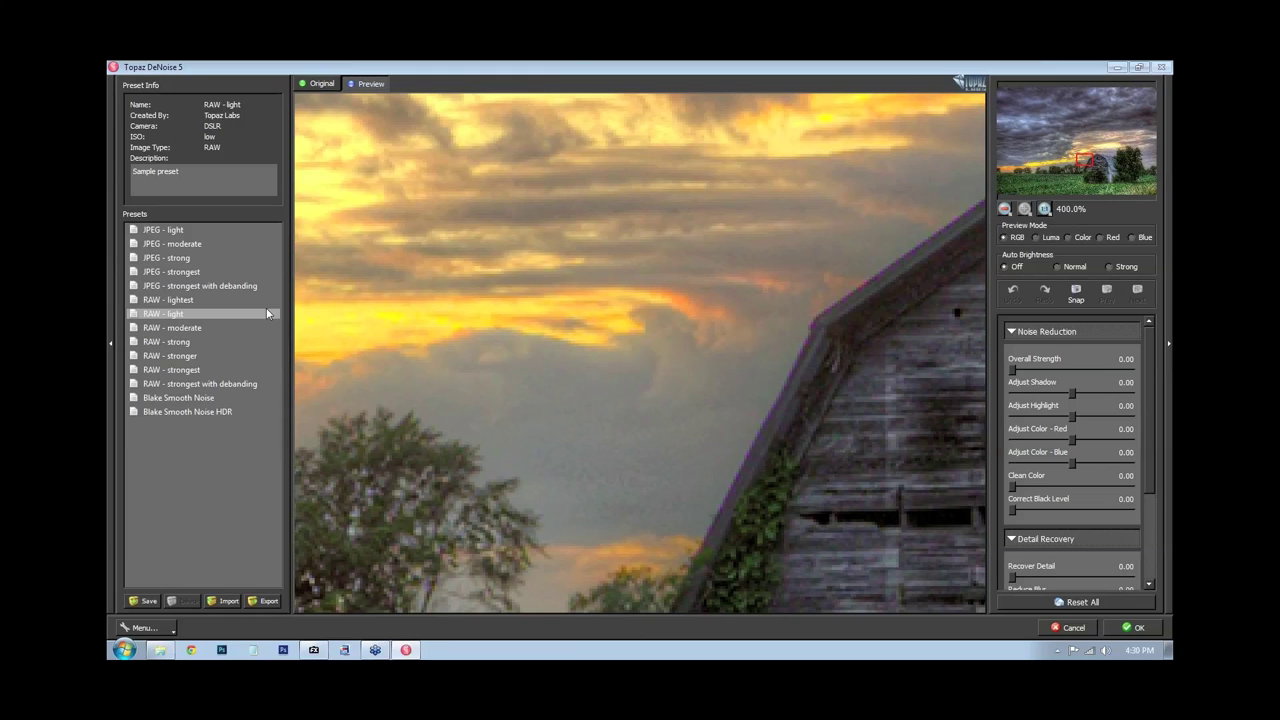
Try the RAW - moderate preset, then go back to the RAW - light preset
{"action": "left_click", "coordinate": [190, 328]}
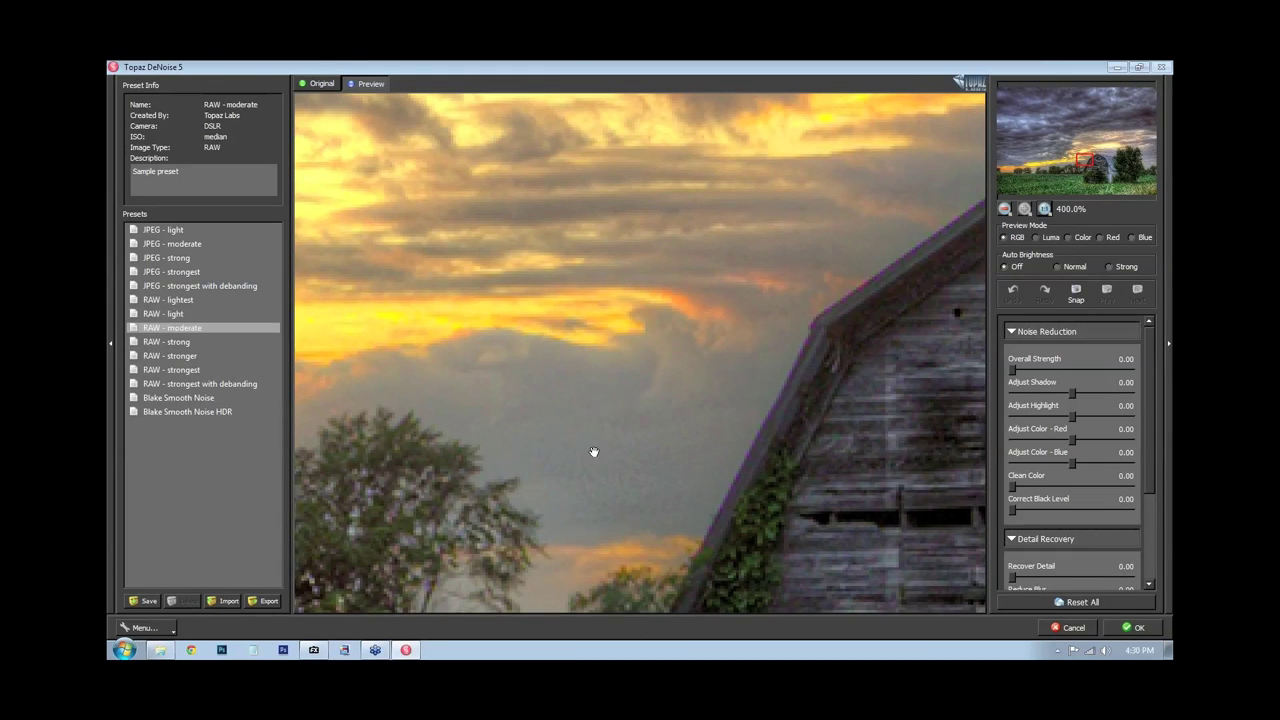
{"action": "left_click", "coordinate": [172, 314]}
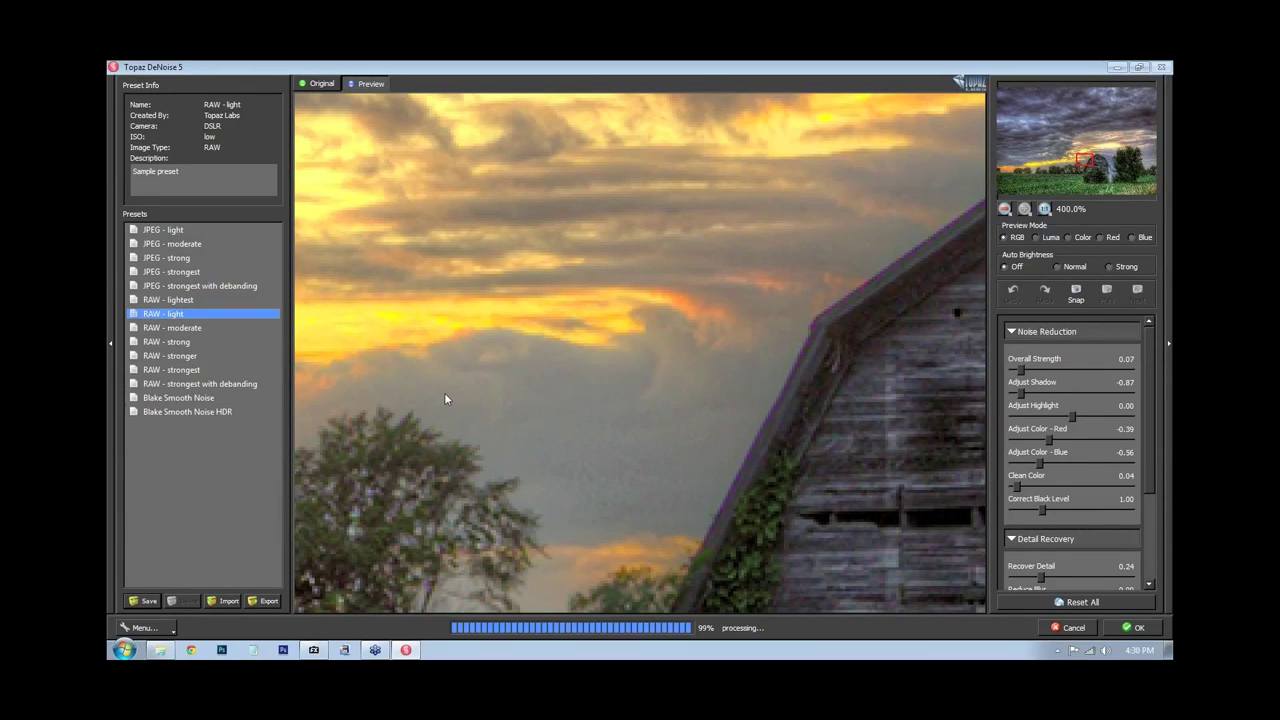
Examine the RAW - light result against the original at 400%, checking the sky, roof edge, barn boards and foliage
{"action": "left_click", "coordinate": [1045, 210]}
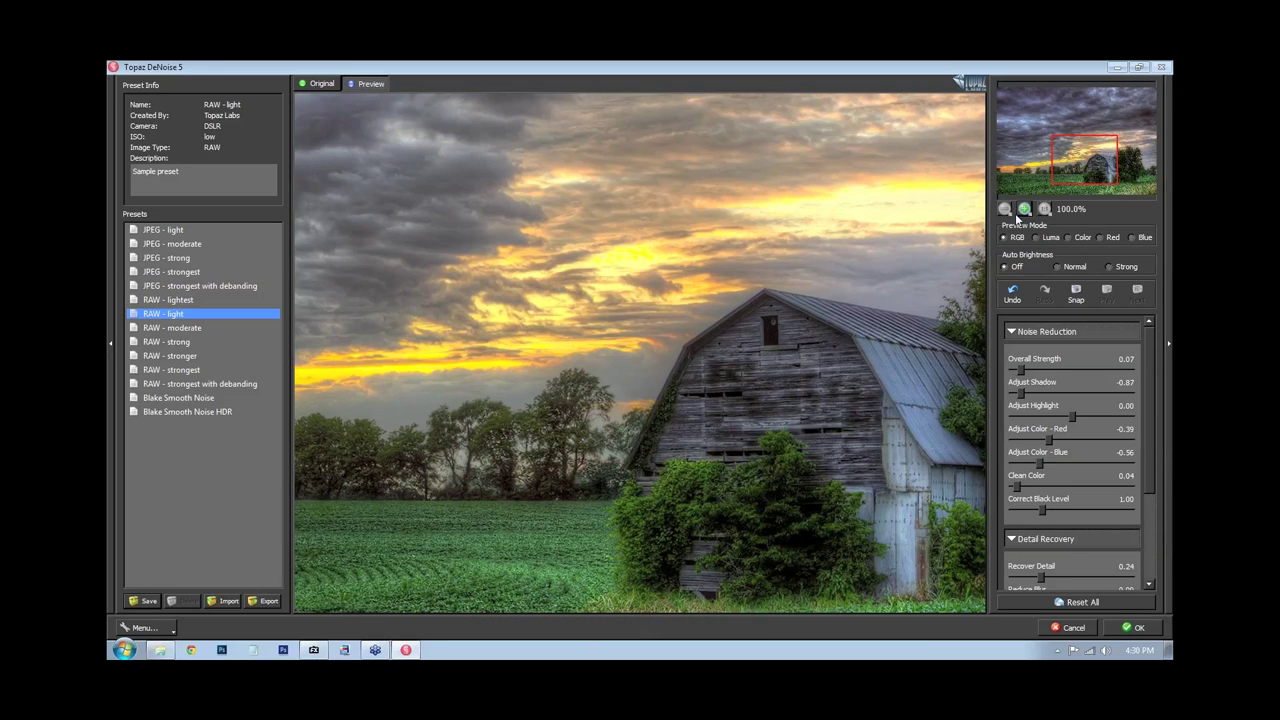
{"action": "left_click", "coordinate": [1024, 209]}
{"action": "left_click", "coordinate": [1024, 209]}
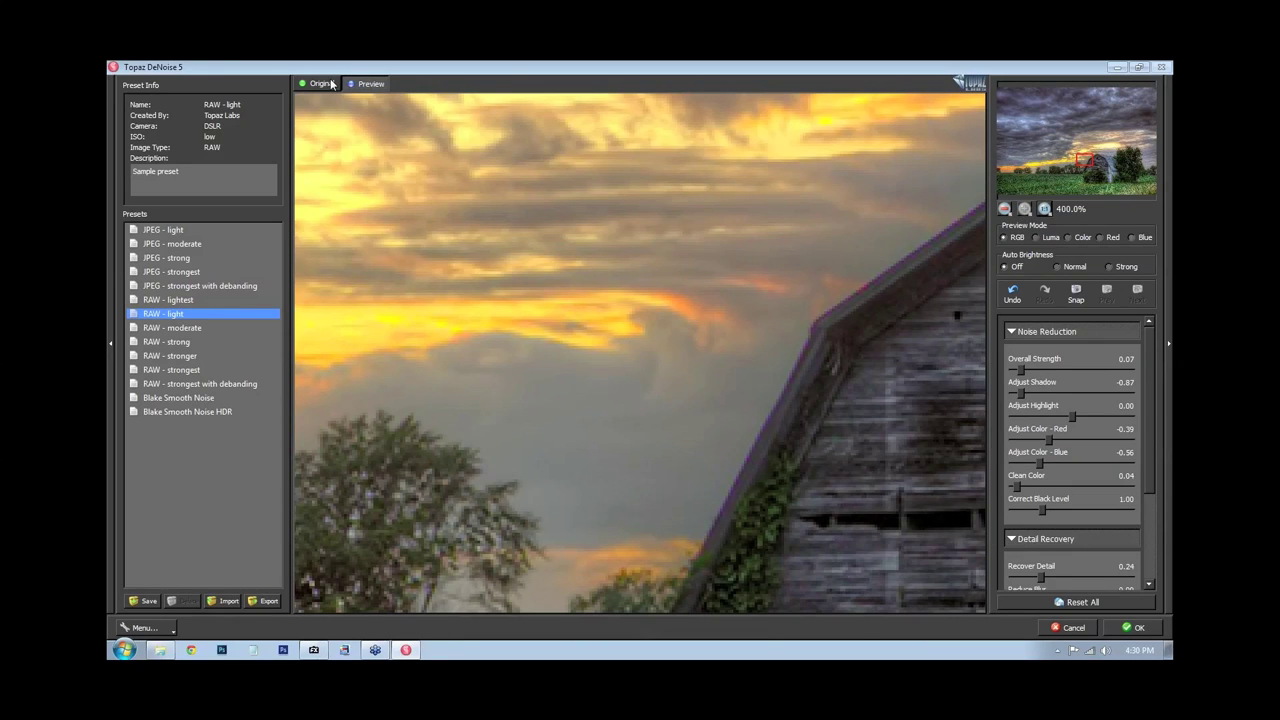
{"action": "left_click", "coordinate": [370, 83]}
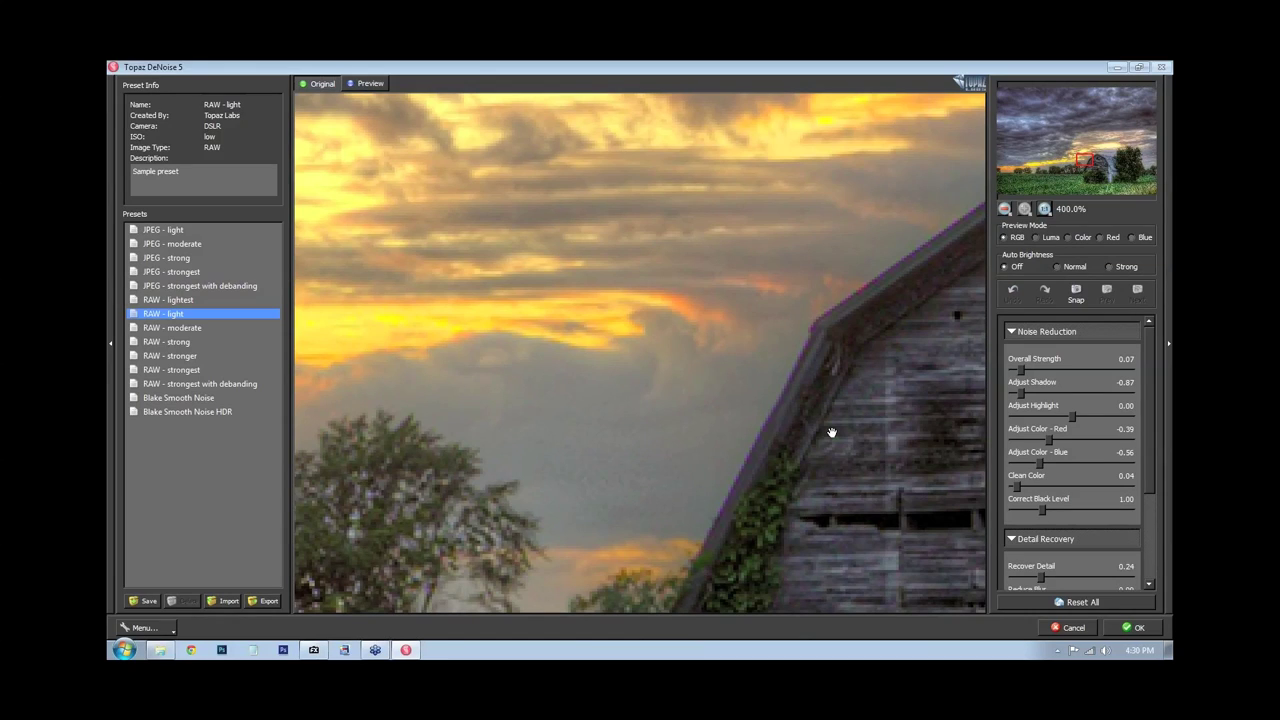
{"action": "left_click_drag", "start_coordinate": [831, 432], "coordinate": [694, 440]}
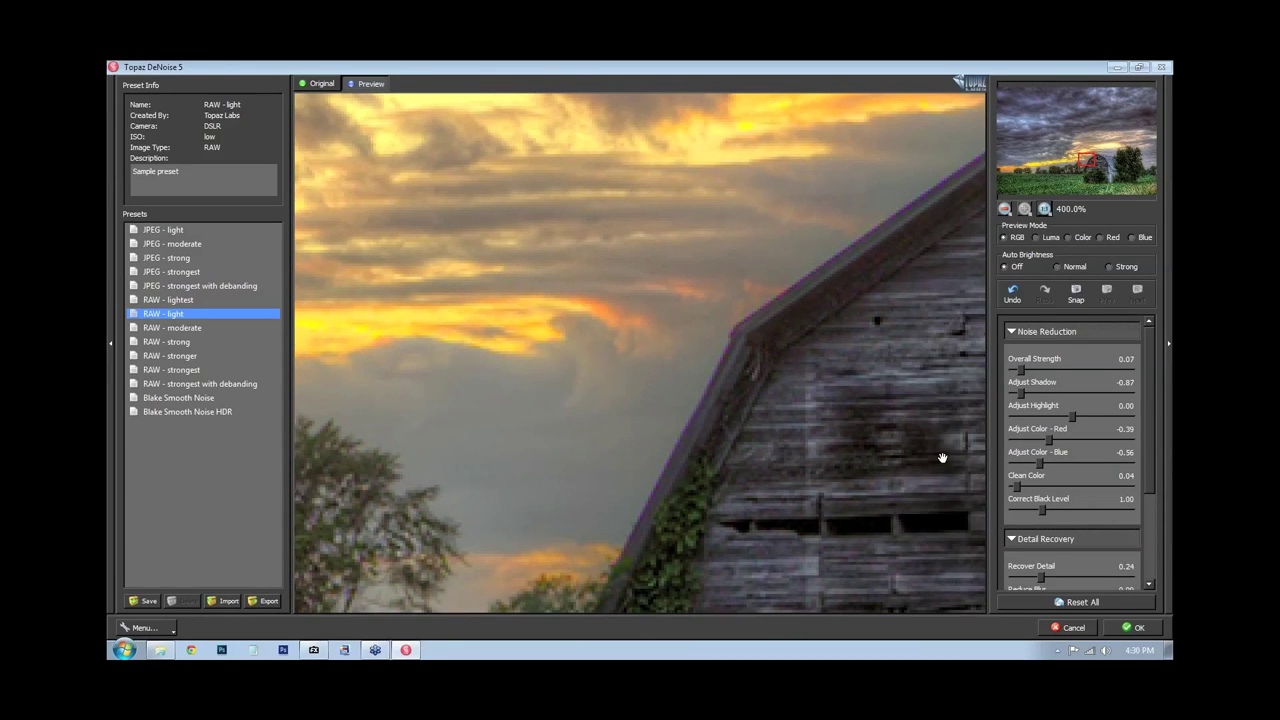
{"action": "left_click_drag", "start_coordinate": [942, 458], "coordinate": [648, 470]}
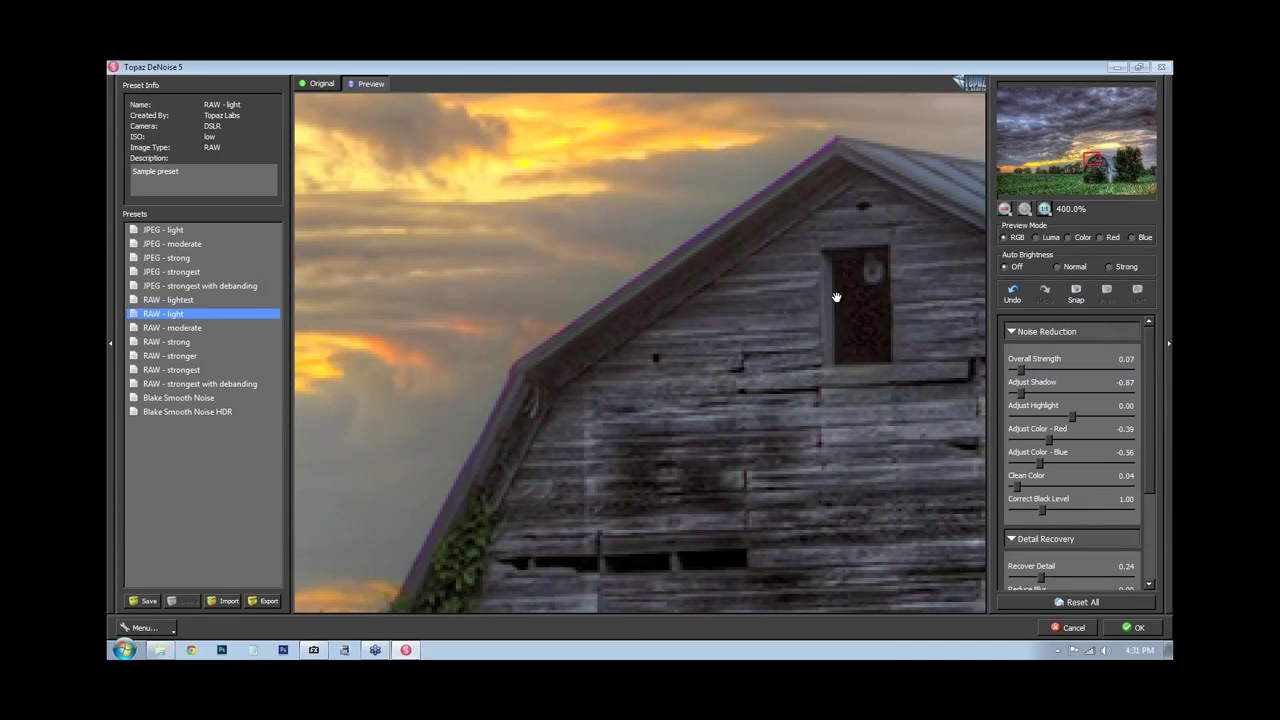
{"action": "left_click", "coordinate": [767, 464]}
{"action": "left_click_drag", "start_coordinate": [767, 464], "coordinate": [684, 427]}
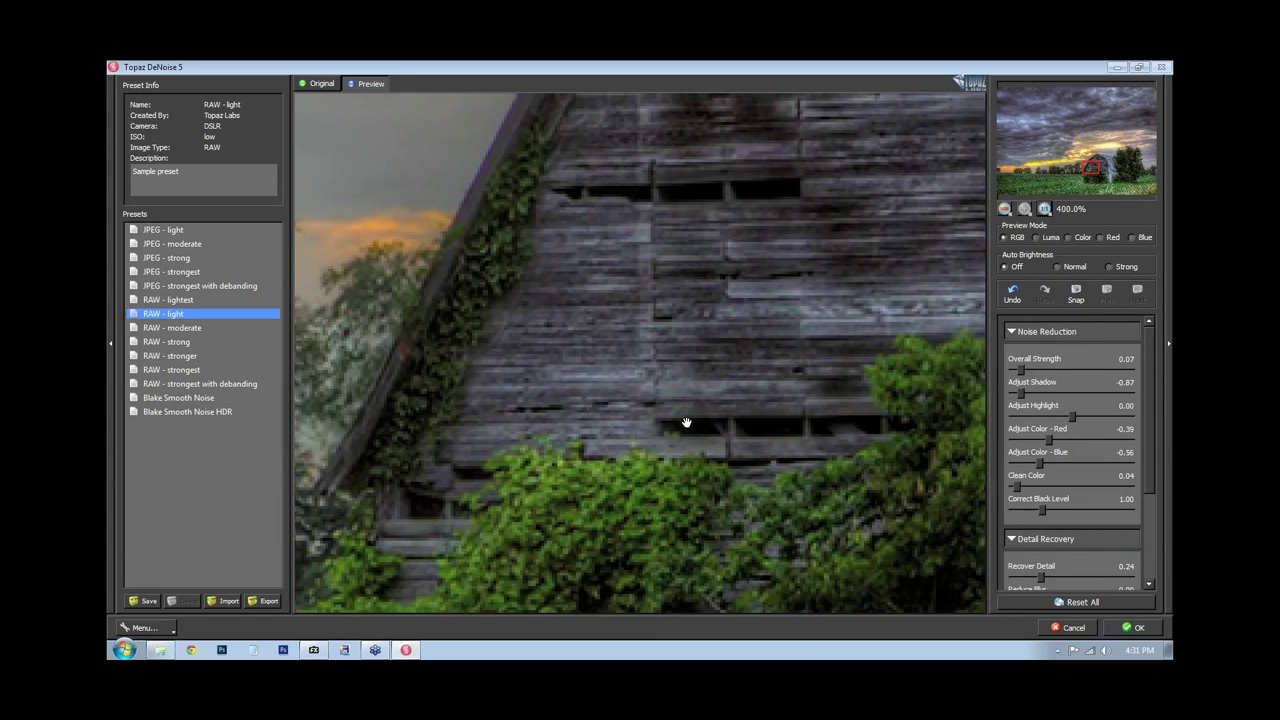
{"action": "left_click_drag", "start_coordinate": [686, 423], "coordinate": [666, 549]}
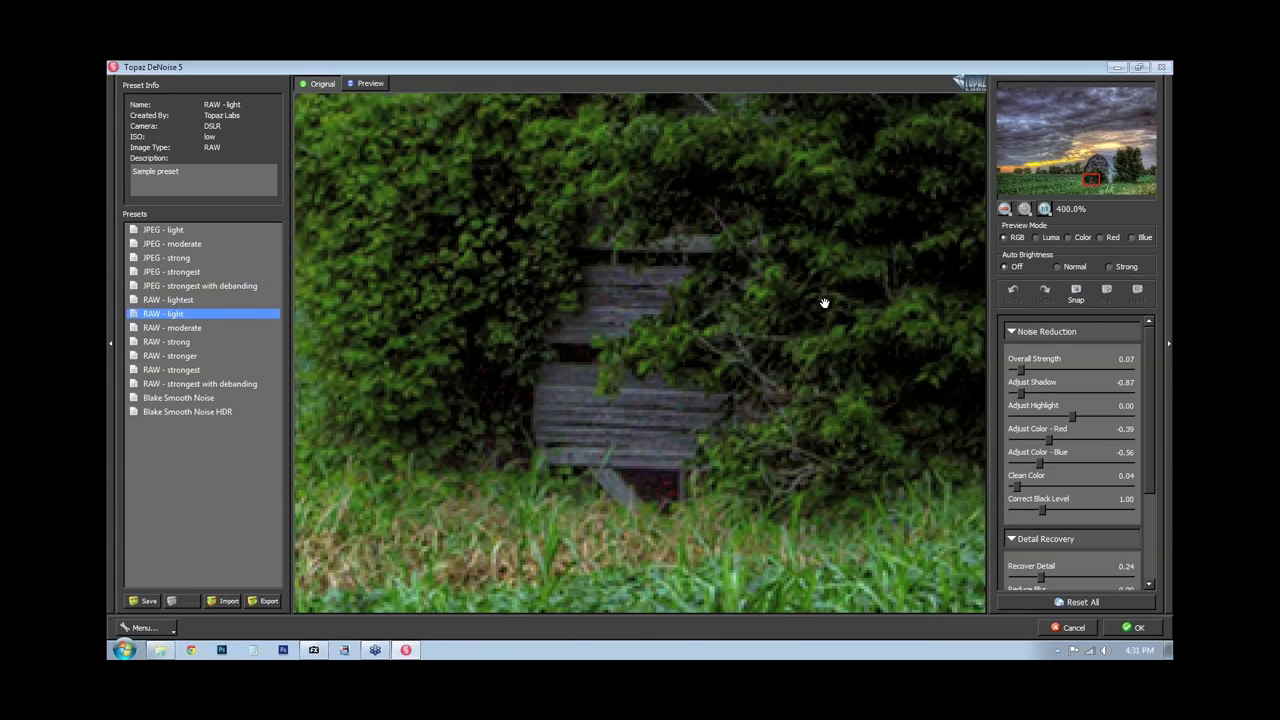
{"action": "left_click_drag", "start_coordinate": [824, 303], "coordinate": [674, 461]}
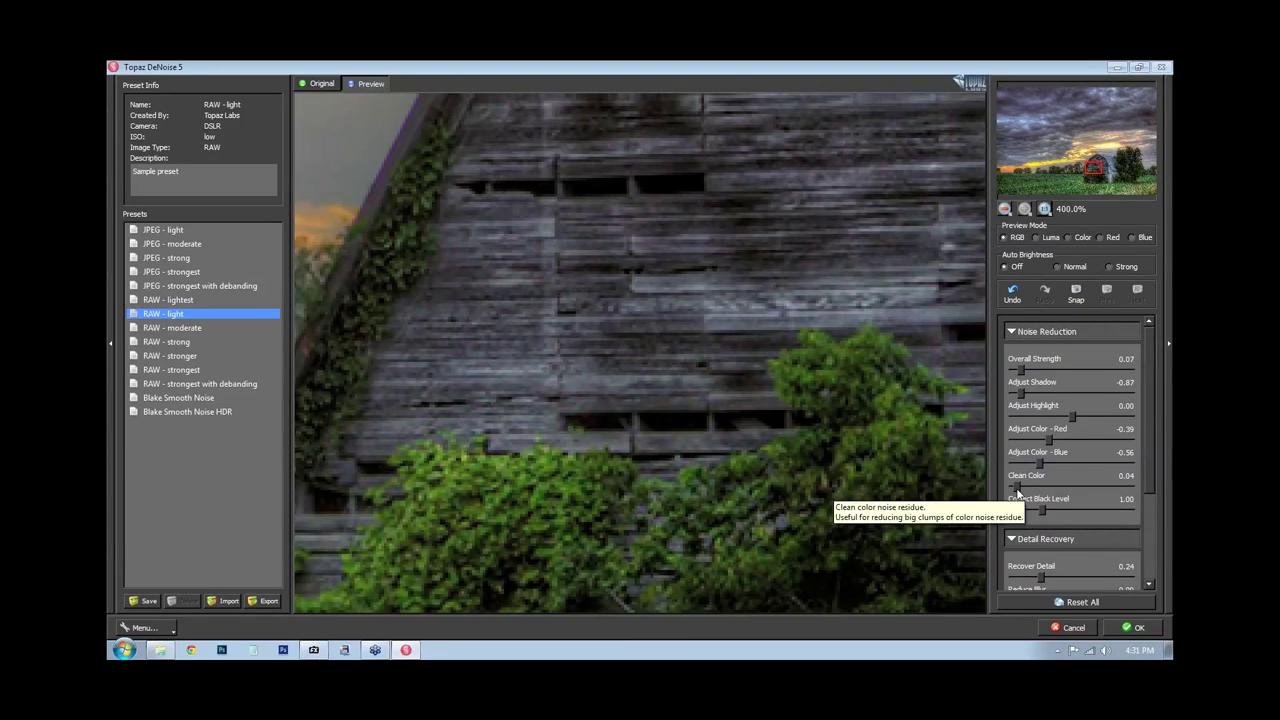
Set Clean Color to 0.30 and check the foliage in front of the barn
{"action": "left_click_drag", "start_coordinate": [1017, 492], "coordinate": [1062, 490]}
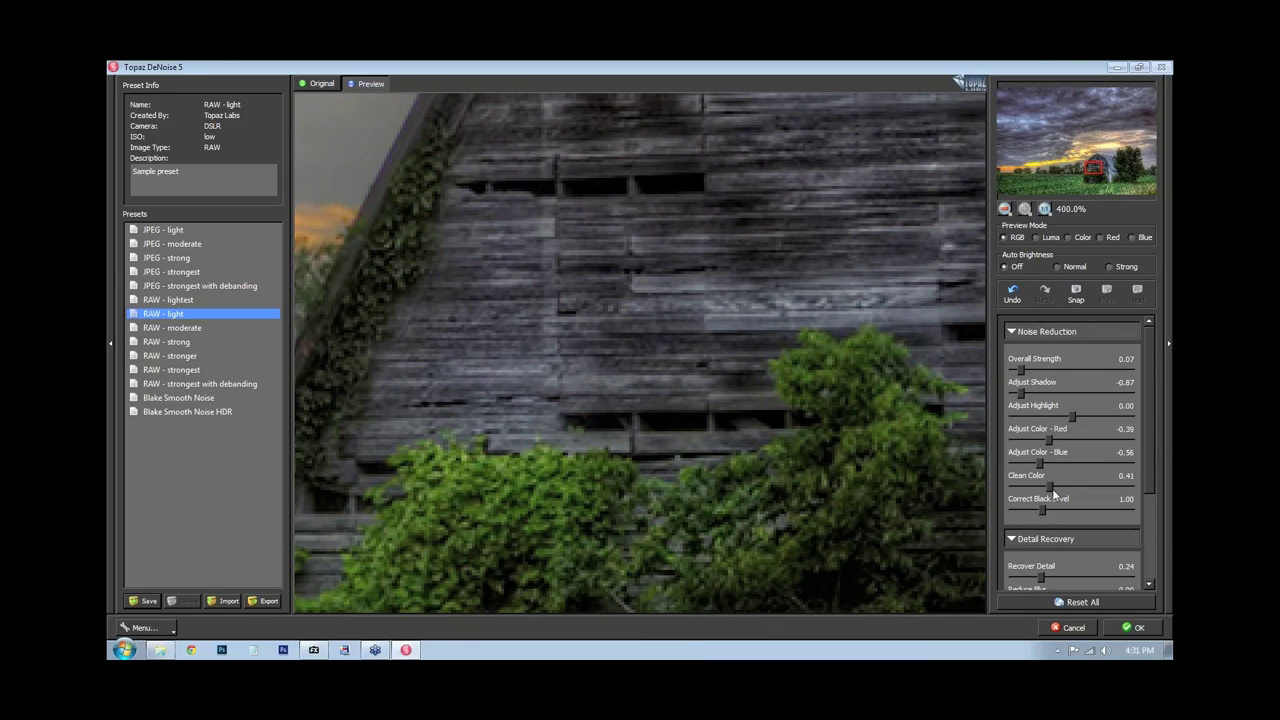
{"action": "left_click_drag", "start_coordinate": [1050, 488], "coordinate": [1046, 488]}
{"action": "left_click_drag", "start_coordinate": [786, 506], "coordinate": [863, 452]}
Set Adjust Color - Red to 0.09 and compare the dark barn opening with the original
{"action": "left_click_drag", "start_coordinate": [1048, 440], "coordinate": [1042, 442]}
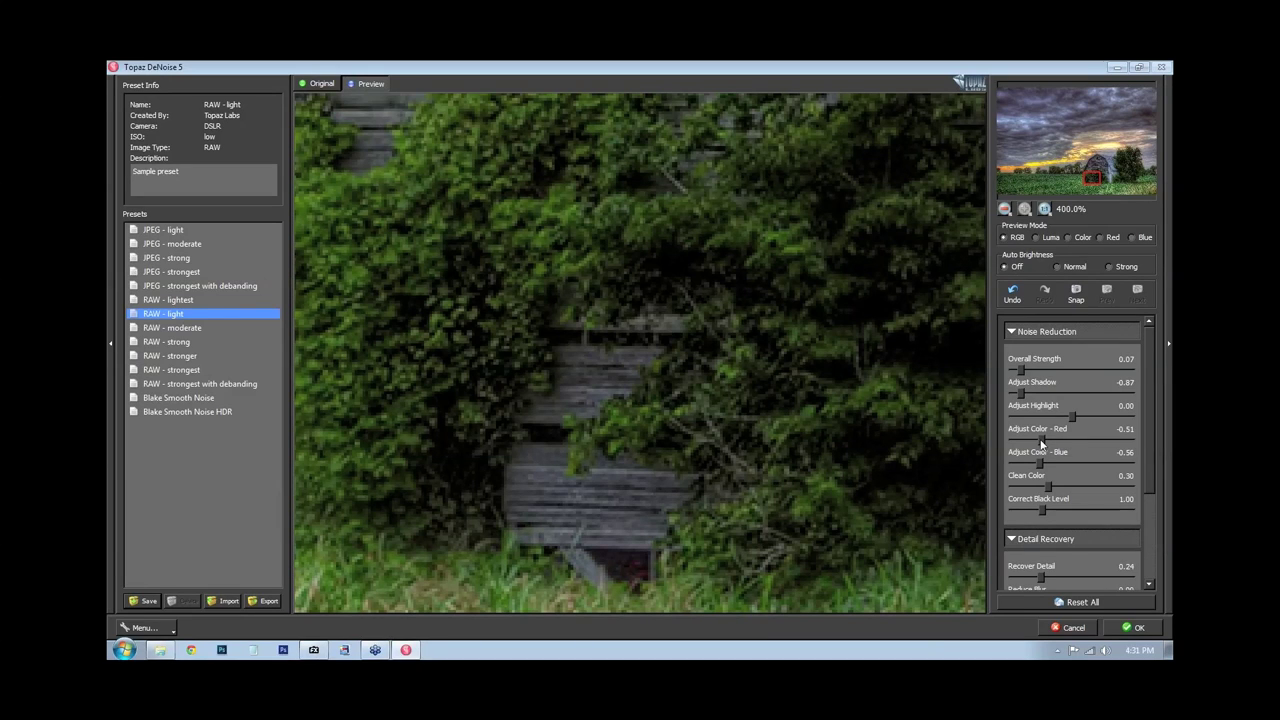
{"action": "left_click_drag", "start_coordinate": [1042, 444], "coordinate": [1053, 441]}
{"action": "left_click_drag", "start_coordinate": [832, 560], "coordinate": [826, 504]}
{"action": "left_click_drag", "start_coordinate": [1053, 441], "coordinate": [1080, 442]}
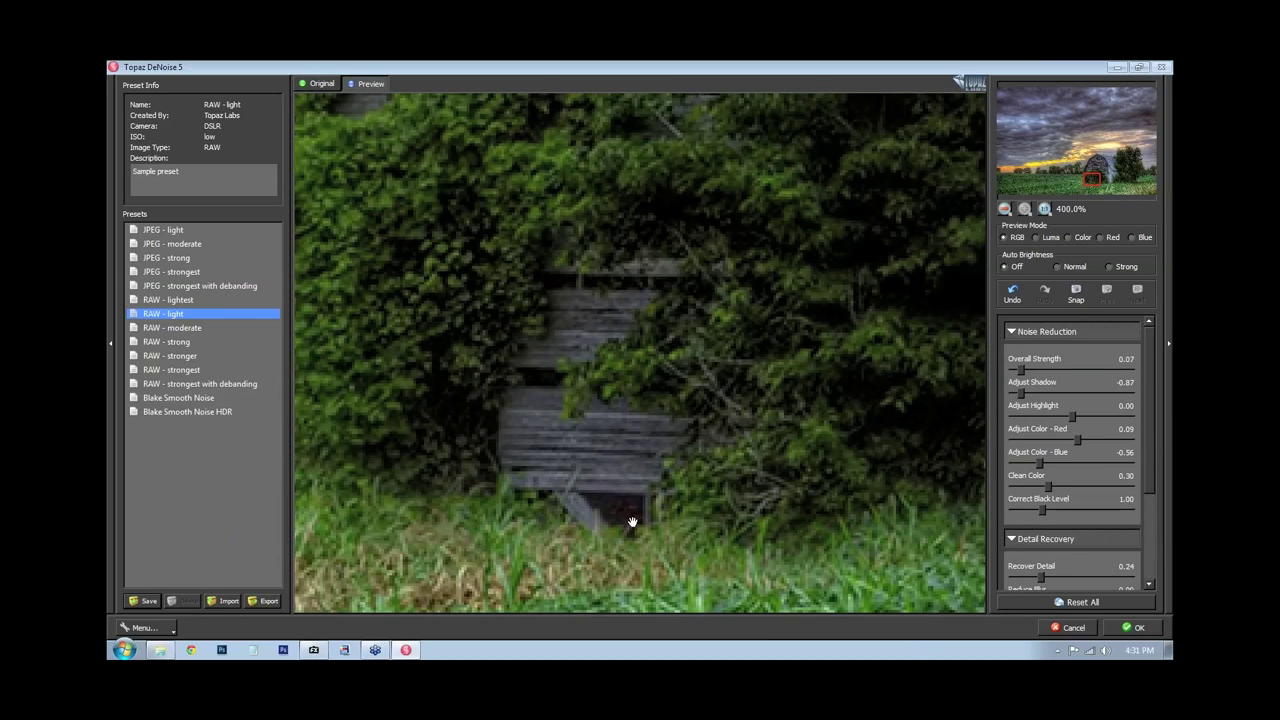
{"action": "left_click_drag", "start_coordinate": [632, 522], "coordinate": [648, 524]}
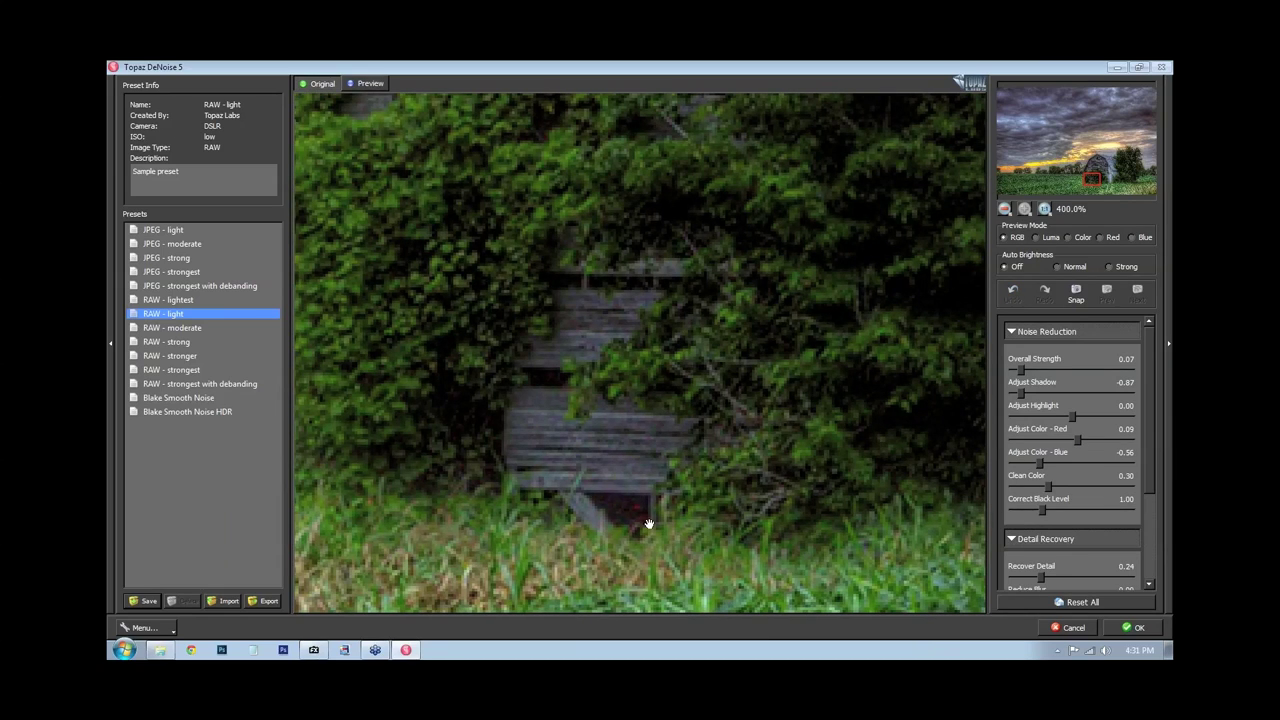
{"action": "left_click_drag", "start_coordinate": [644, 494], "coordinate": [563, 268]}
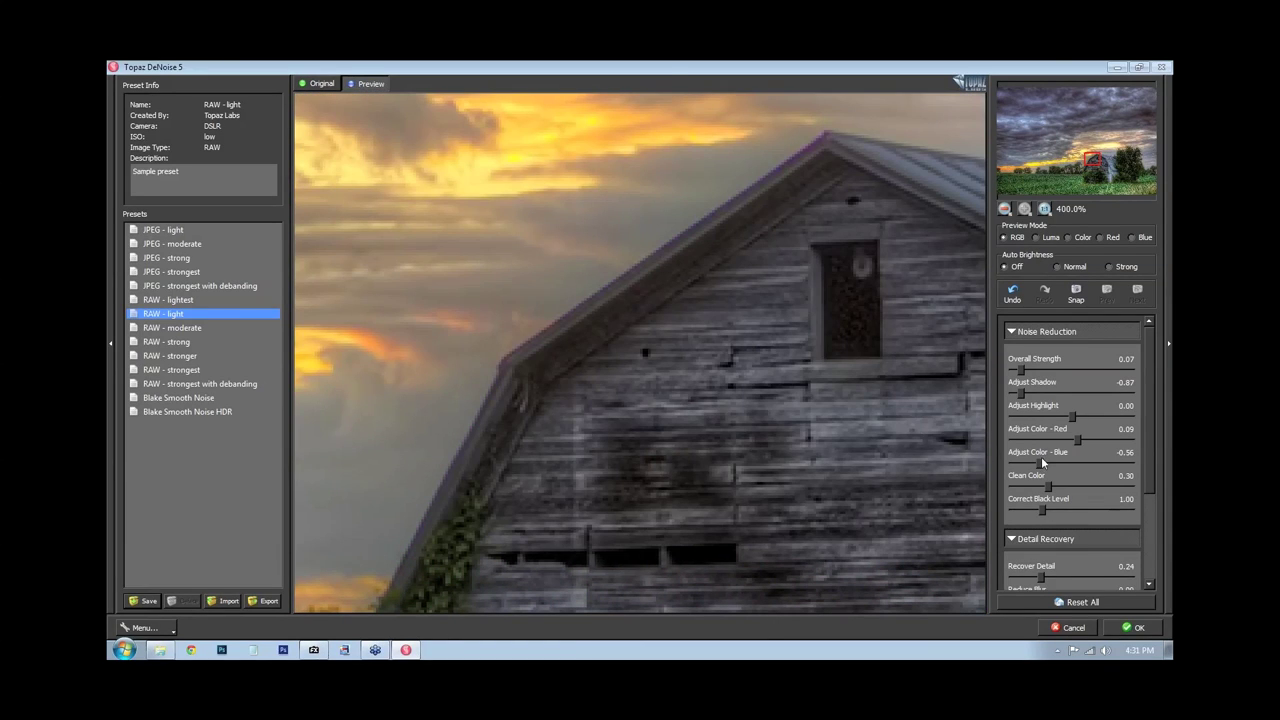
Set Adjust Color - Blue to 0.22, check the barn siding, and apply the noise reduction to the layer
{"action": "left_click_drag", "start_coordinate": [1039, 469], "coordinate": [1086, 463]}
{"action": "left_click_drag", "start_coordinate": [814, 386], "coordinate": [816, 388]}
{"action": "left_click_drag", "start_coordinate": [751, 497], "coordinate": [706, 394]}
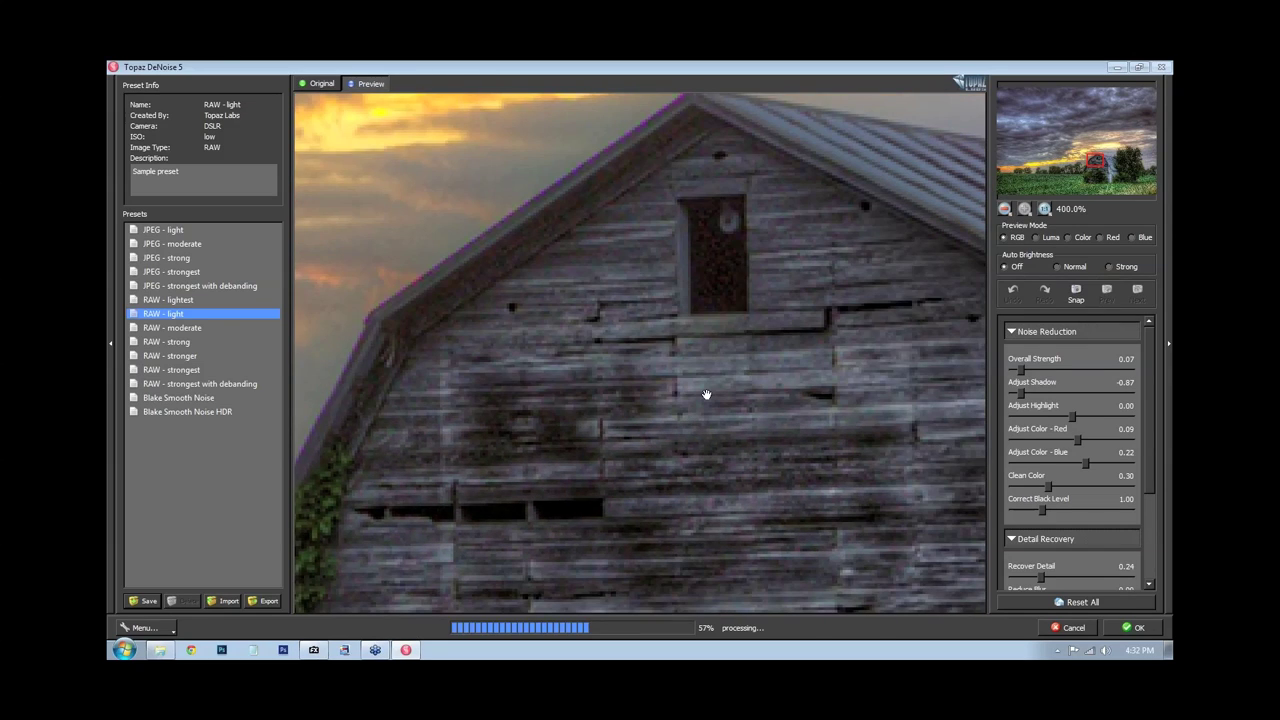
{"action": "left_click_drag", "start_coordinate": [746, 432], "coordinate": [748, 437]}
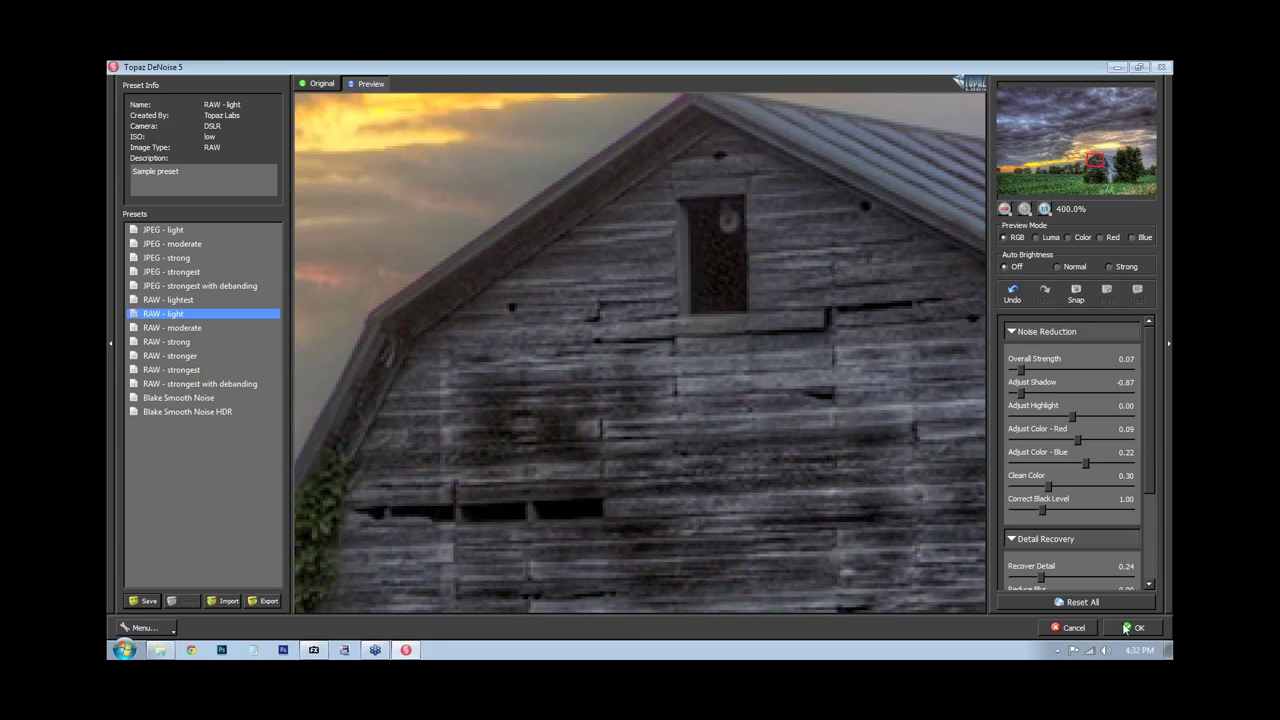
{"action": "left_click", "coordinate": [1131, 627]}
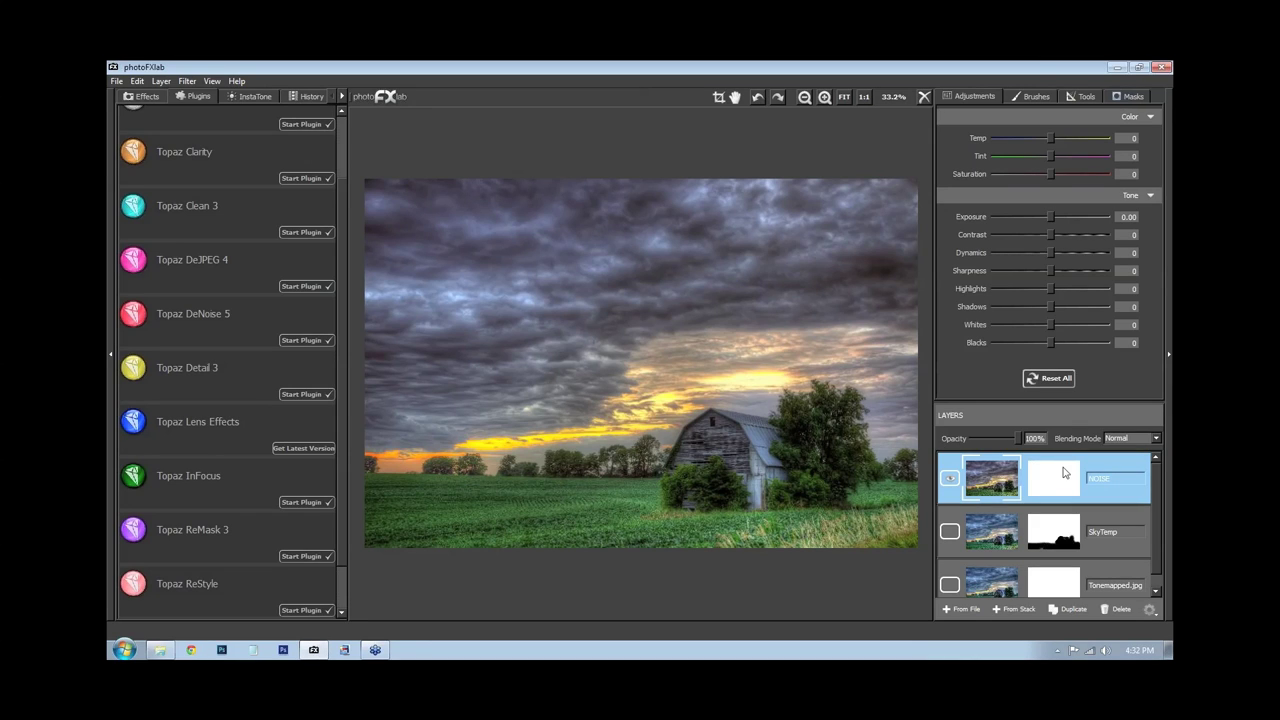
Duplicate the NOISE layer and rename the copy Clarity
{"action": "key", "text": "ctrl+j"}
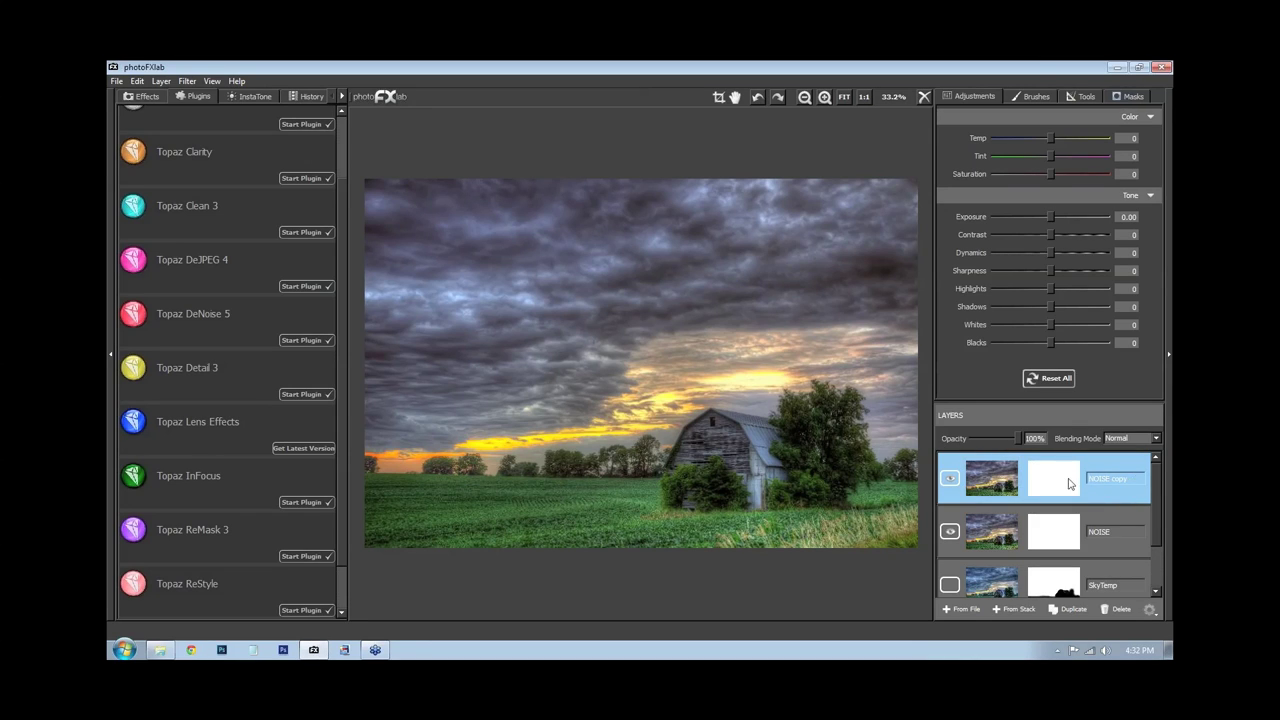
{"action": "key", "text": "BackSpace"}
{"action": "key", "text": "BackSpace"}
{"action": "key", "text": "BackSpace"}
{"action": "key", "text": "BackSpace"}
{"action": "key", "text": "BackSpace"}
{"action": "key", "text": "BackSpace"}
{"action": "key", "text": "BackSpace"}
{"action": "key", "text": "BackSpace"}
{"action": "key", "text": "BackSpace"}
{"action": "type", "text": "Clarity"}
{"action": "left_click", "coordinate": [978, 465]}
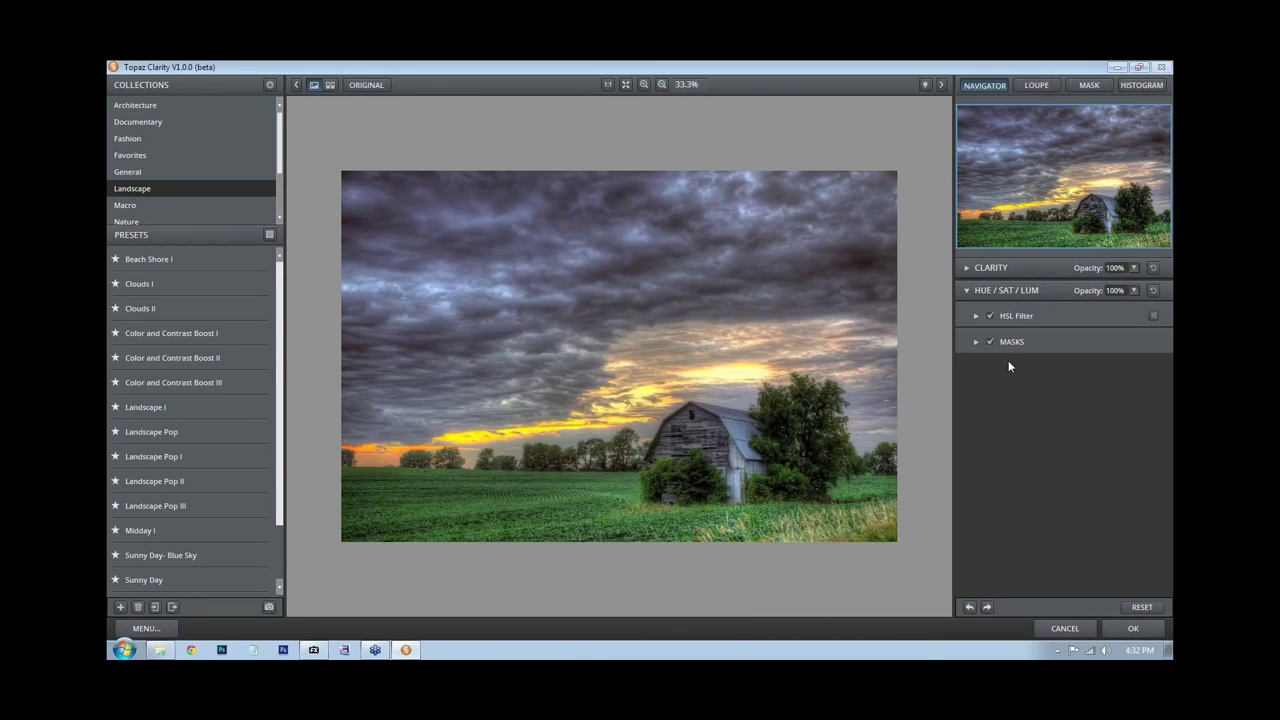
In Topaz Clarity, set the Micro Contrast of the Dynamics settings to -0.33
{"action": "left_click", "coordinate": [990, 268]}
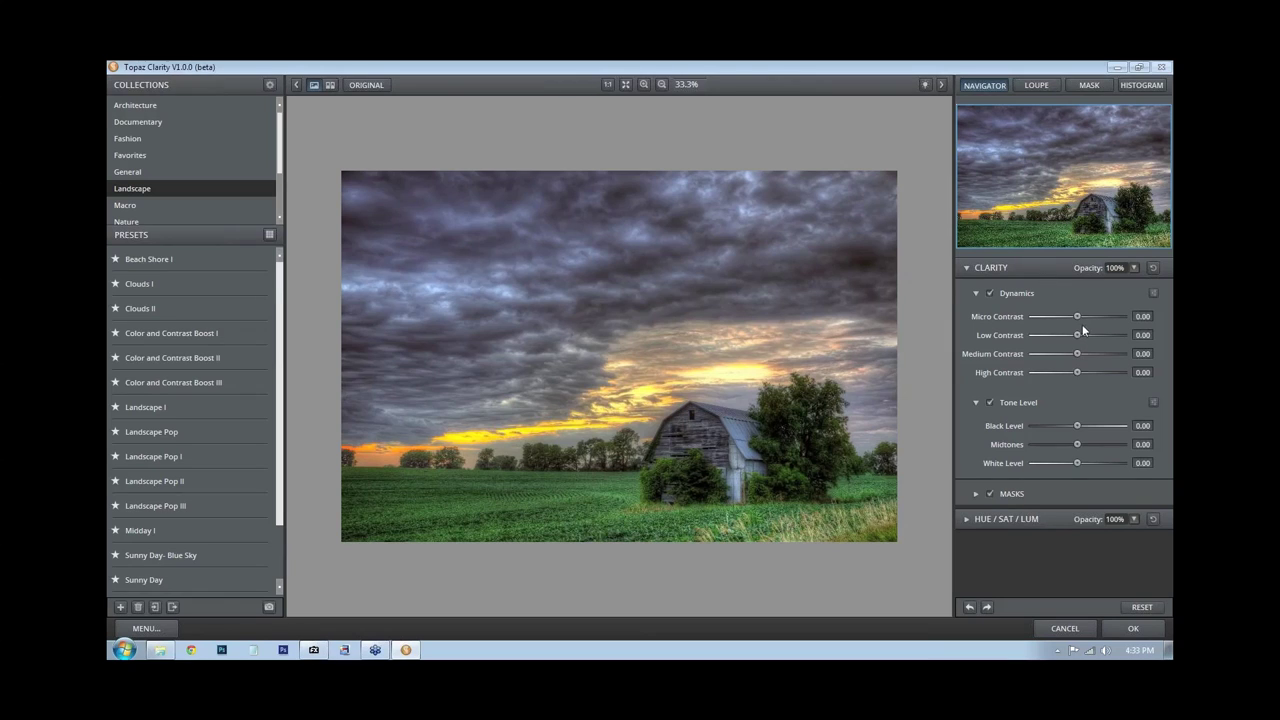
{"action": "left_click_drag", "start_coordinate": [1076, 313], "coordinate": [1028, 318]}
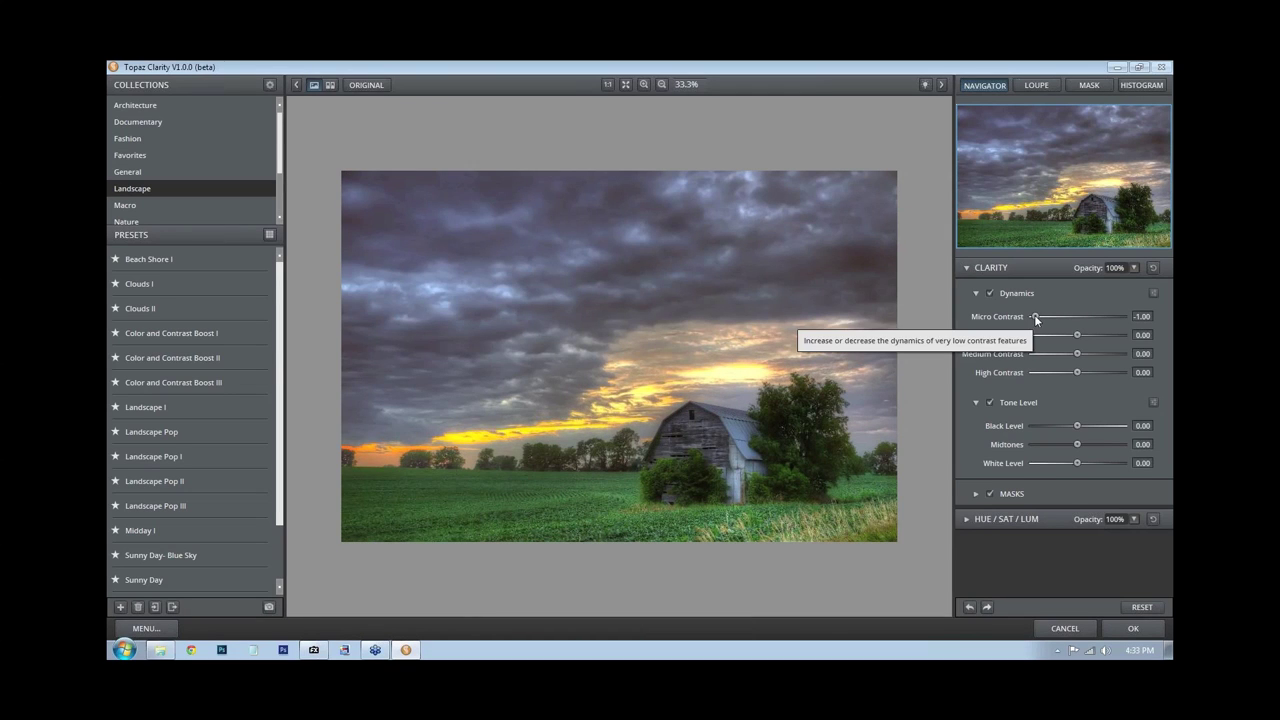
{"action": "left_click_drag", "start_coordinate": [1035, 318], "coordinate": [1057, 318]}
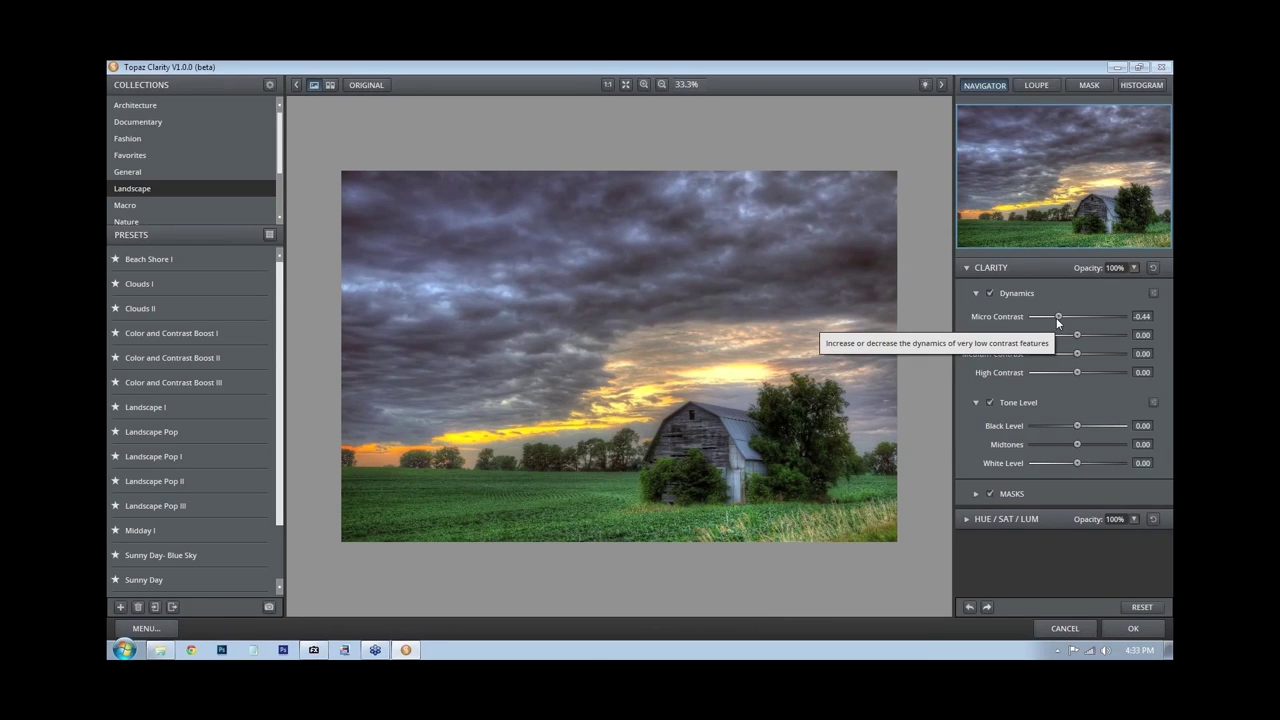
{"action": "left_click_drag", "start_coordinate": [1056, 317], "coordinate": [1064, 317]}
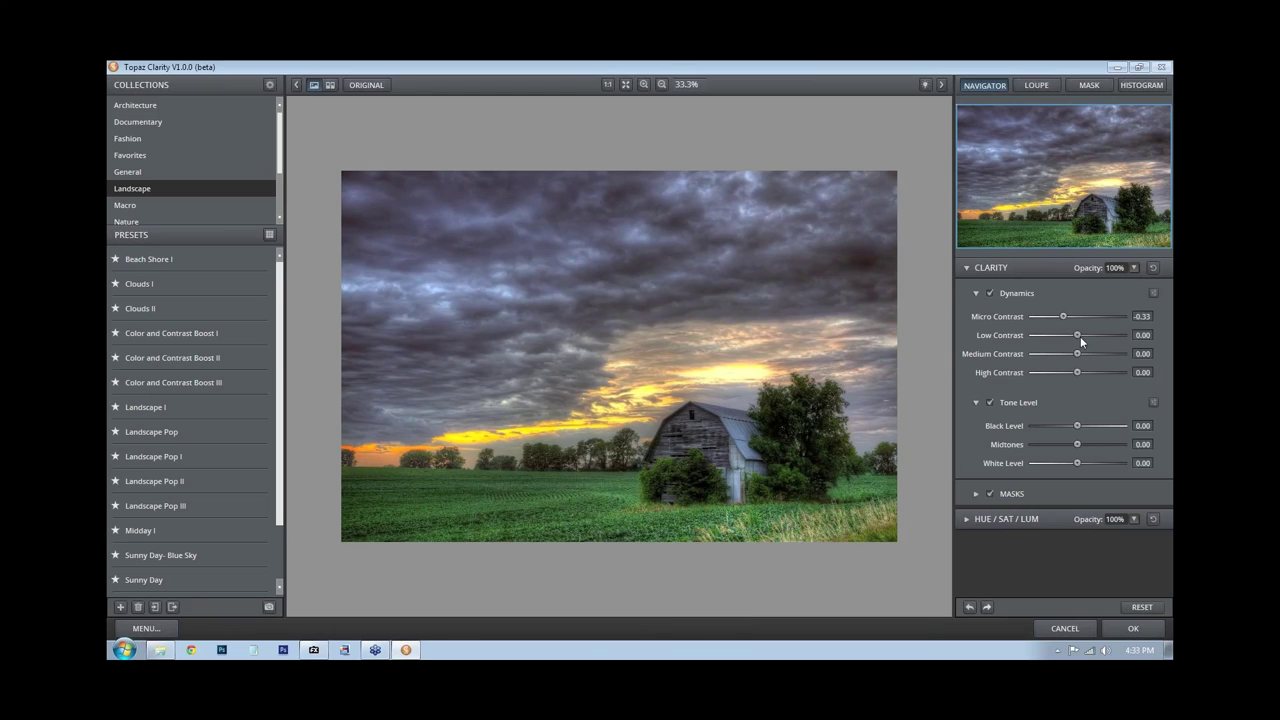
Set Low Contrast to -0.09, Medium Contrast to -0.11 and High Contrast to -0.33
{"action": "mouse_move", "coordinate": [1077, 335]}
{"action": "left_mouse_down"}
{"action": "mouse_move", "coordinate": [1122, 335]}
{"action": "mouse_move", "coordinate": [1074, 340]}
{"action": "left_mouse_up"}
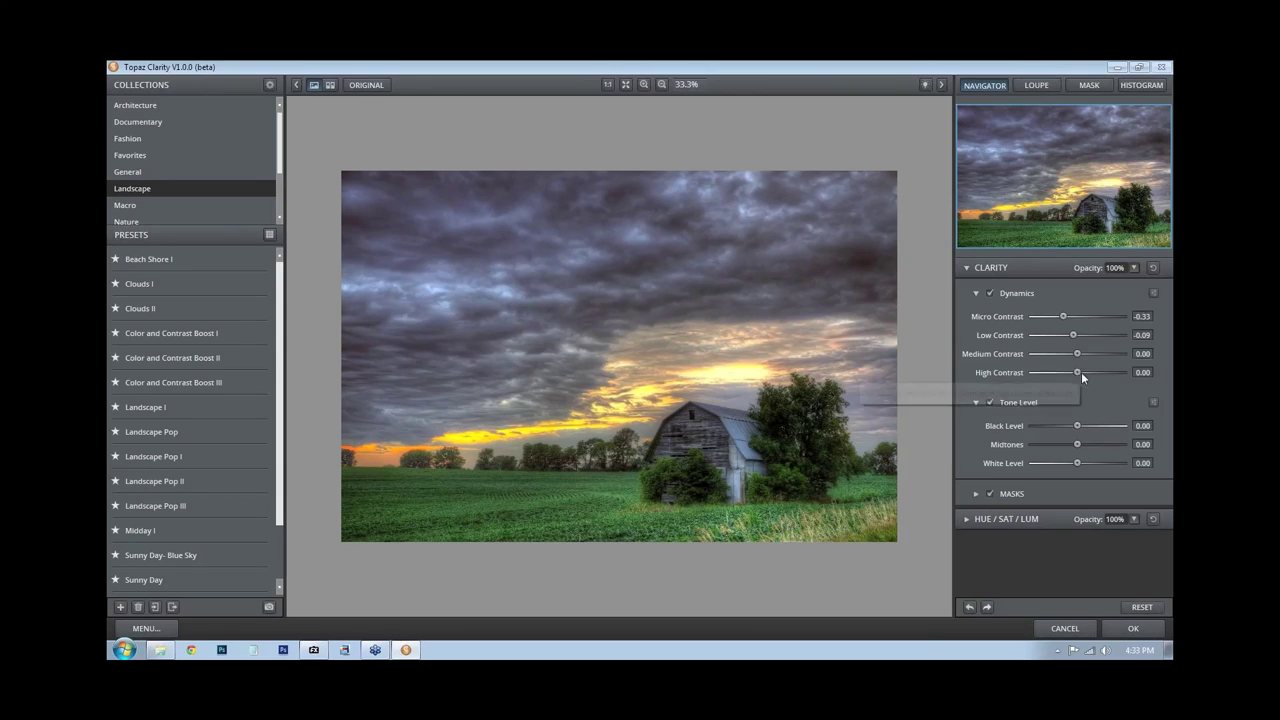
{"action": "mouse_move", "coordinate": [1077, 353]}
{"action": "left_mouse_down"}
{"action": "mouse_move", "coordinate": [1125, 352]}
{"action": "mouse_move", "coordinate": [1073, 354]}
{"action": "left_mouse_up"}
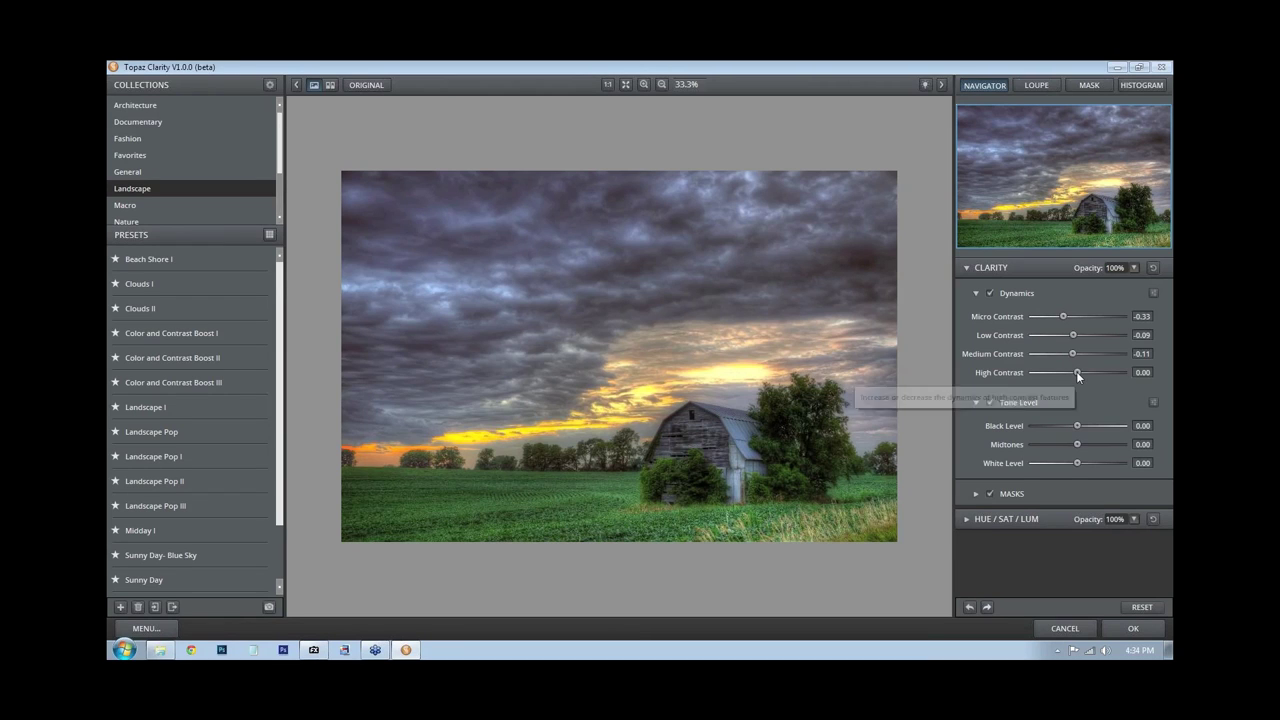
{"action": "left_click_drag", "start_coordinate": [1076, 371], "coordinate": [1064, 370]}
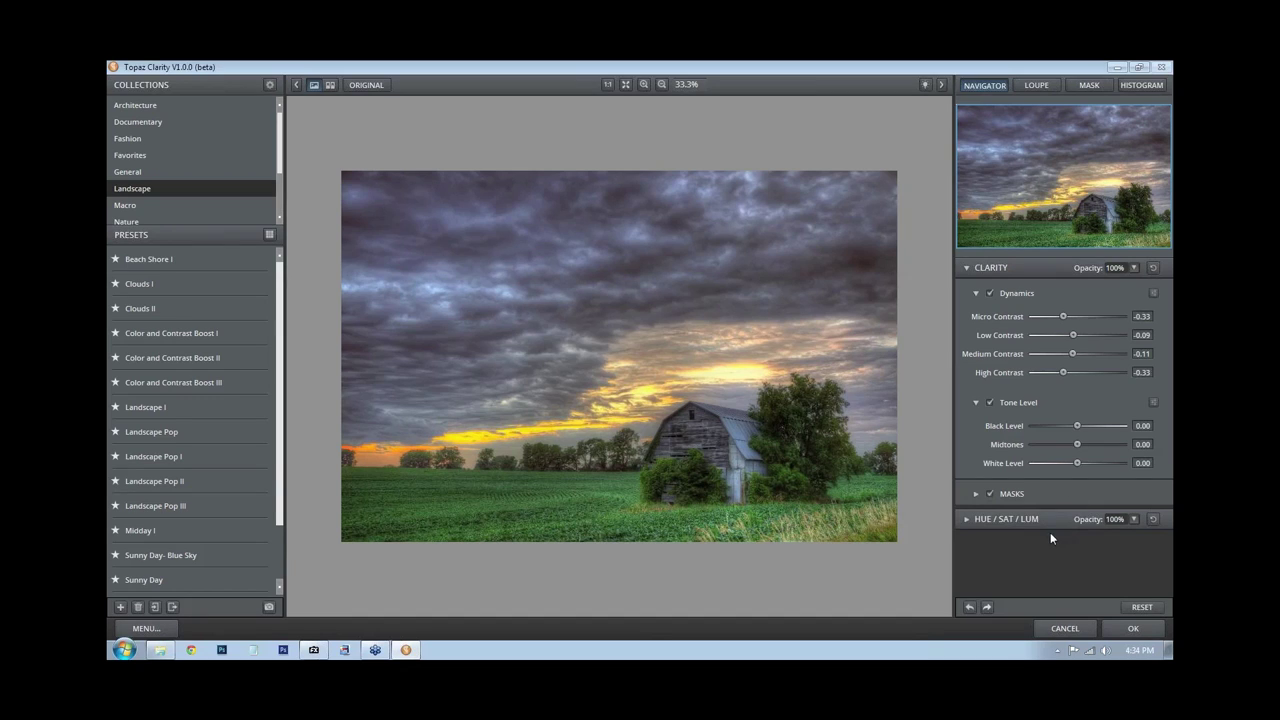
In the HSL filter, shift the Green hue slightly toward yellow and the Orange hue slightly toward red
{"action": "left_click", "coordinate": [1008, 267]}
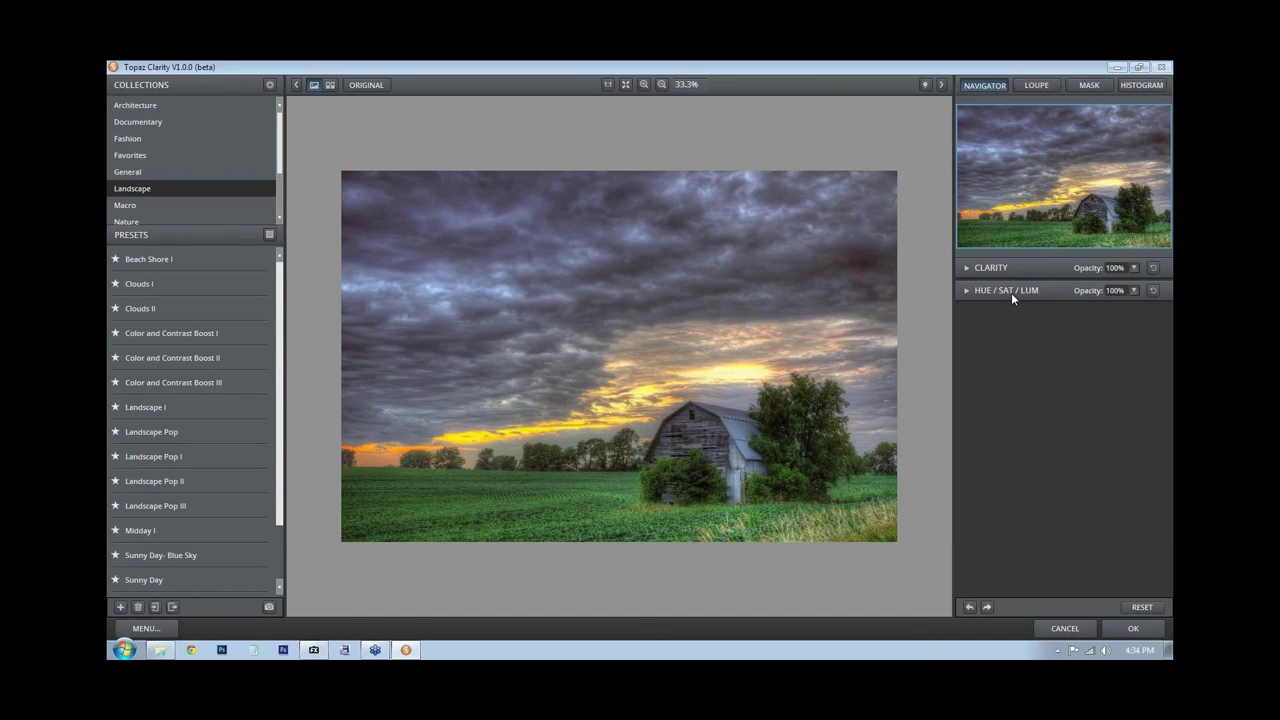
{"action": "left_click", "coordinate": [1011, 292]}
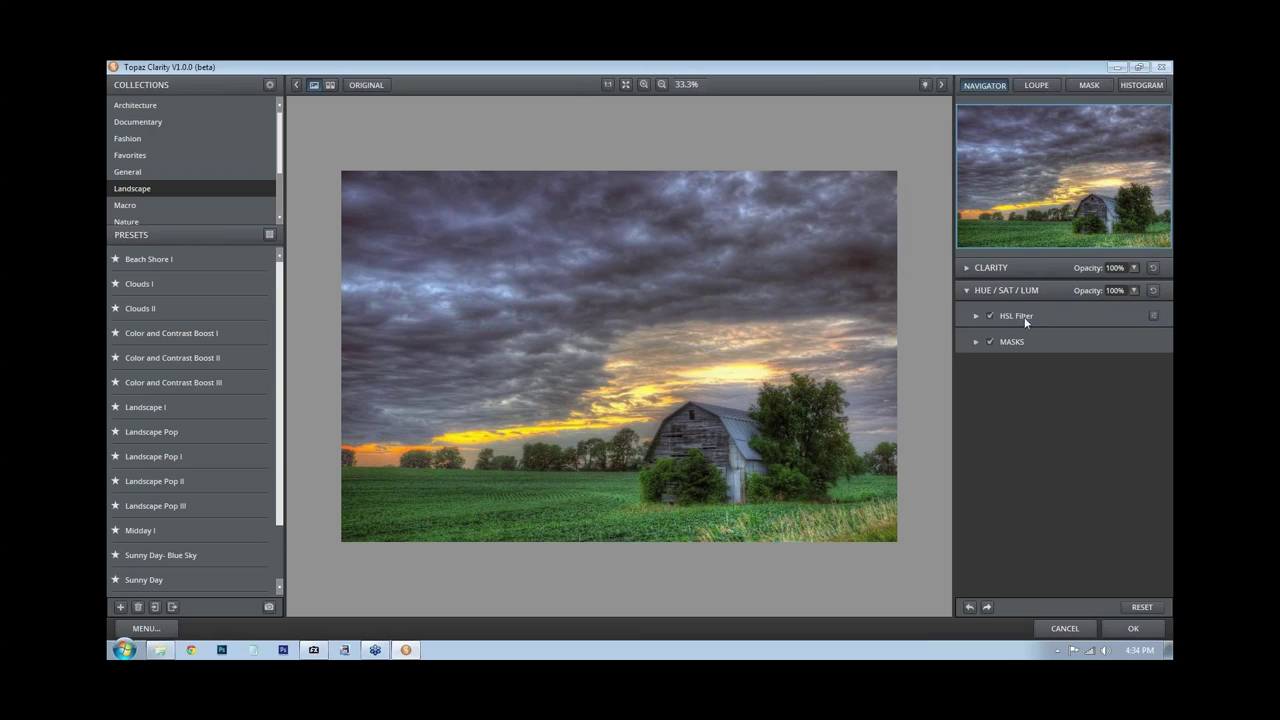
{"action": "left_click", "coordinate": [1045, 316]}
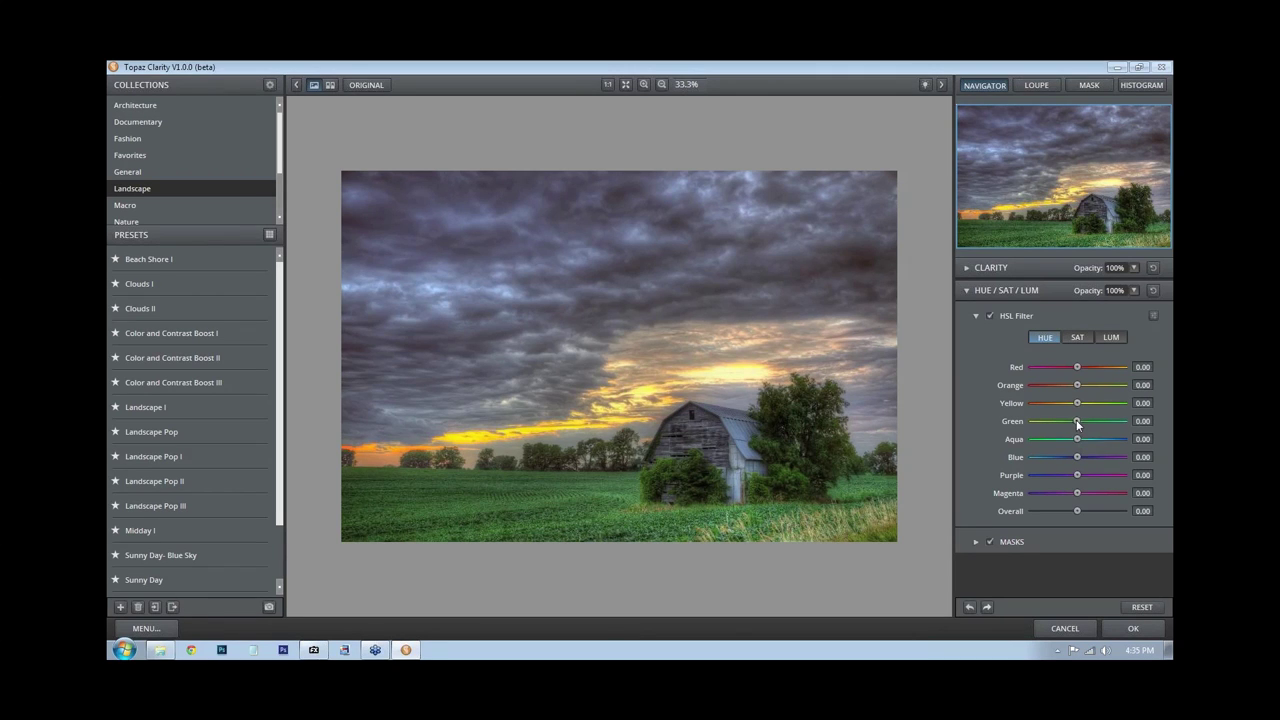
{"action": "left_click_drag", "start_coordinate": [1077, 421], "coordinate": [1034, 423]}
{"action": "left_click_drag", "start_coordinate": [1034, 420], "coordinate": [1071, 429]}
{"action": "mouse_move", "coordinate": [1080, 386]}
{"action": "left_mouse_down"}
{"action": "mouse_move", "coordinate": [1110, 386]}
{"action": "mouse_move", "coordinate": [1032, 385]}
{"action": "mouse_move", "coordinate": [1075, 388]}
{"action": "left_mouse_up"}
Raise the HSL filter's luminance to 0.14 for Orange and 0.34 for Yellow
{"action": "left_click", "coordinate": [1112, 338]}
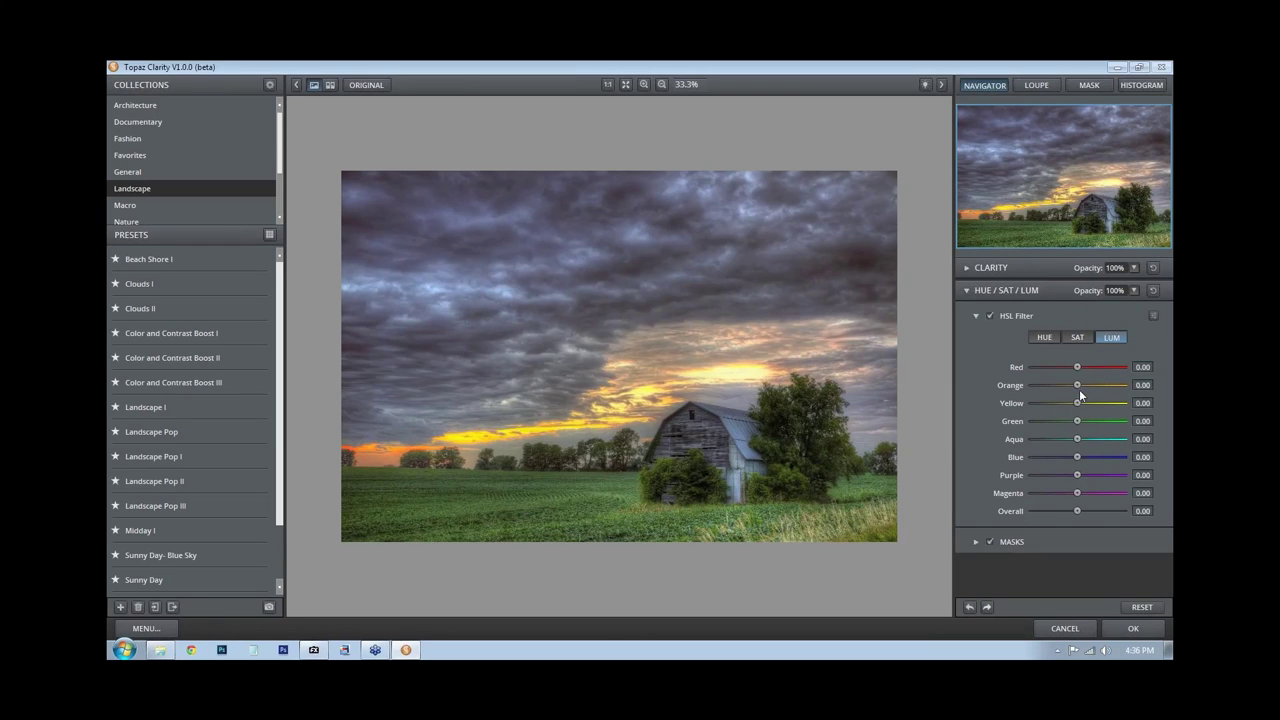
{"action": "mouse_move", "coordinate": [1077, 385]}
{"action": "left_mouse_down"}
{"action": "mouse_move", "coordinate": [1033, 386]}
{"action": "mouse_move", "coordinate": [1133, 390]}
{"action": "mouse_move", "coordinate": [1075, 386]}
{"action": "left_mouse_up"}
{"action": "left_click_drag", "start_coordinate": [1074, 386], "coordinate": [1084, 387]}
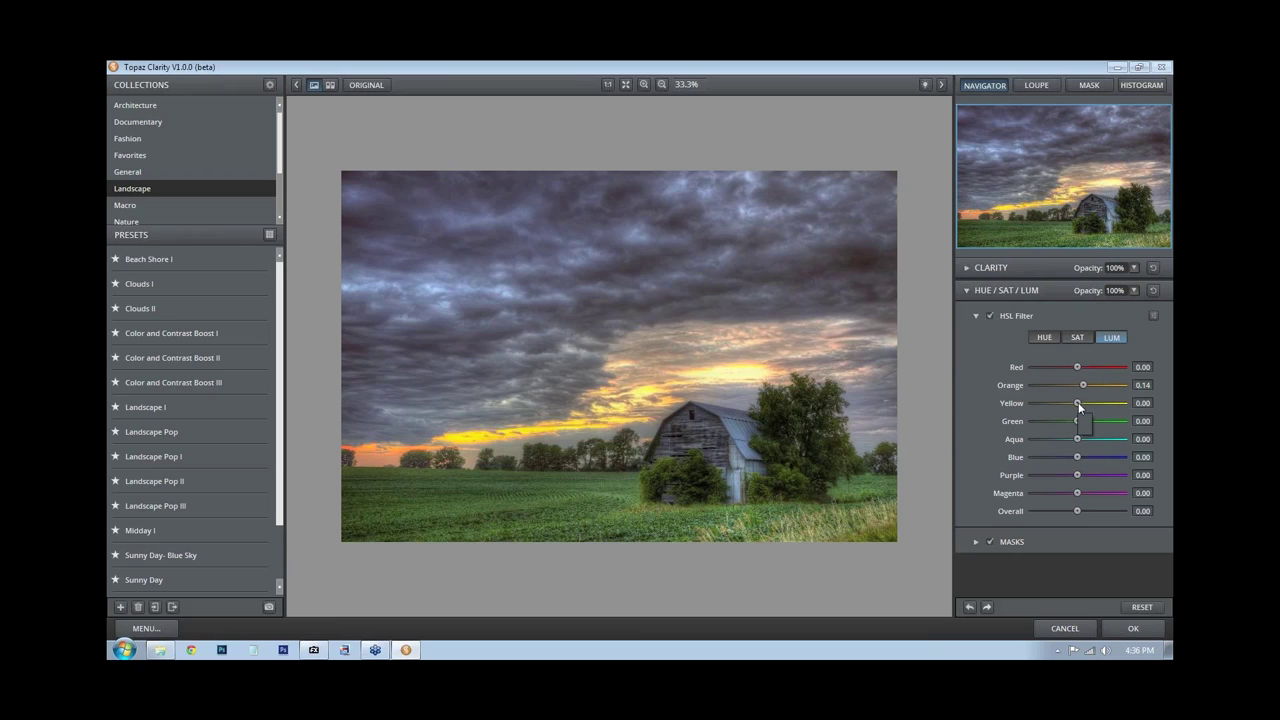
{"action": "mouse_move", "coordinate": [1077, 403]}
{"action": "left_mouse_down"}
{"action": "mouse_move", "coordinate": [1096, 403]}
{"action": "mouse_move", "coordinate": [1044, 402]}
{"action": "mouse_move", "coordinate": [1090, 404]}
{"action": "left_mouse_up"}
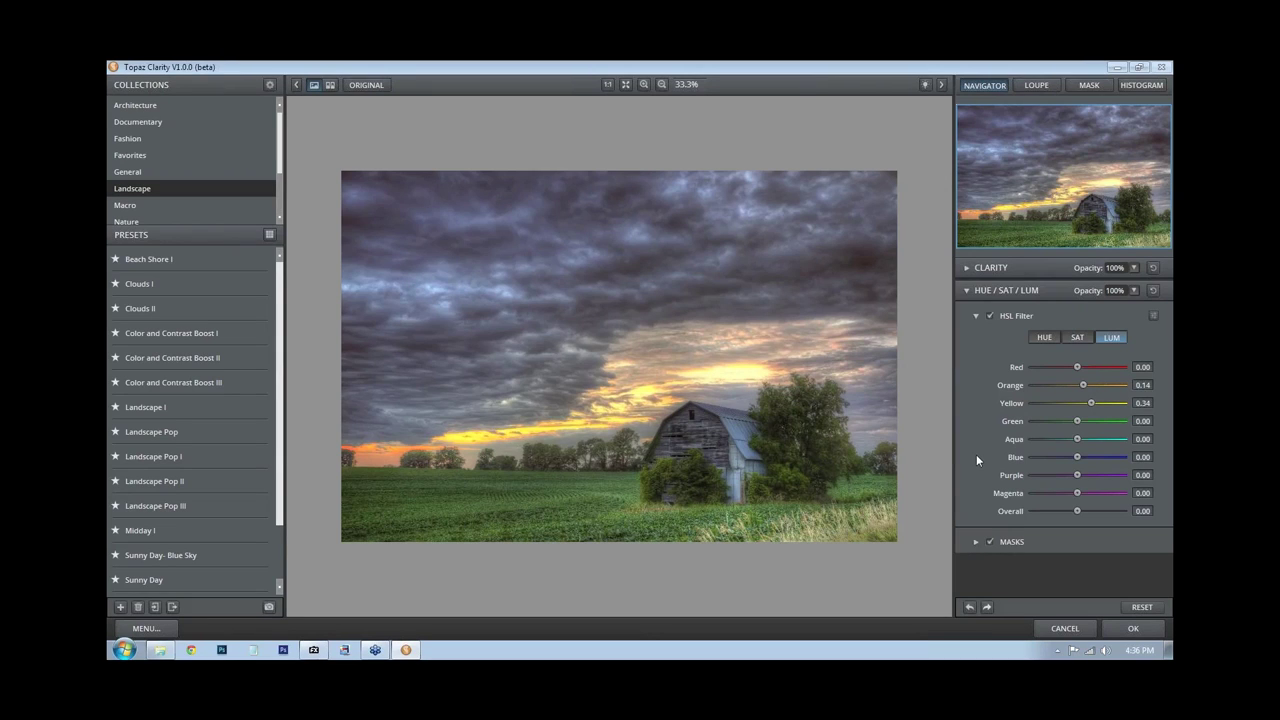
Raise the Orange saturation in the HSL filter to 0.11
{"action": "left_click", "coordinate": [1078, 338]}
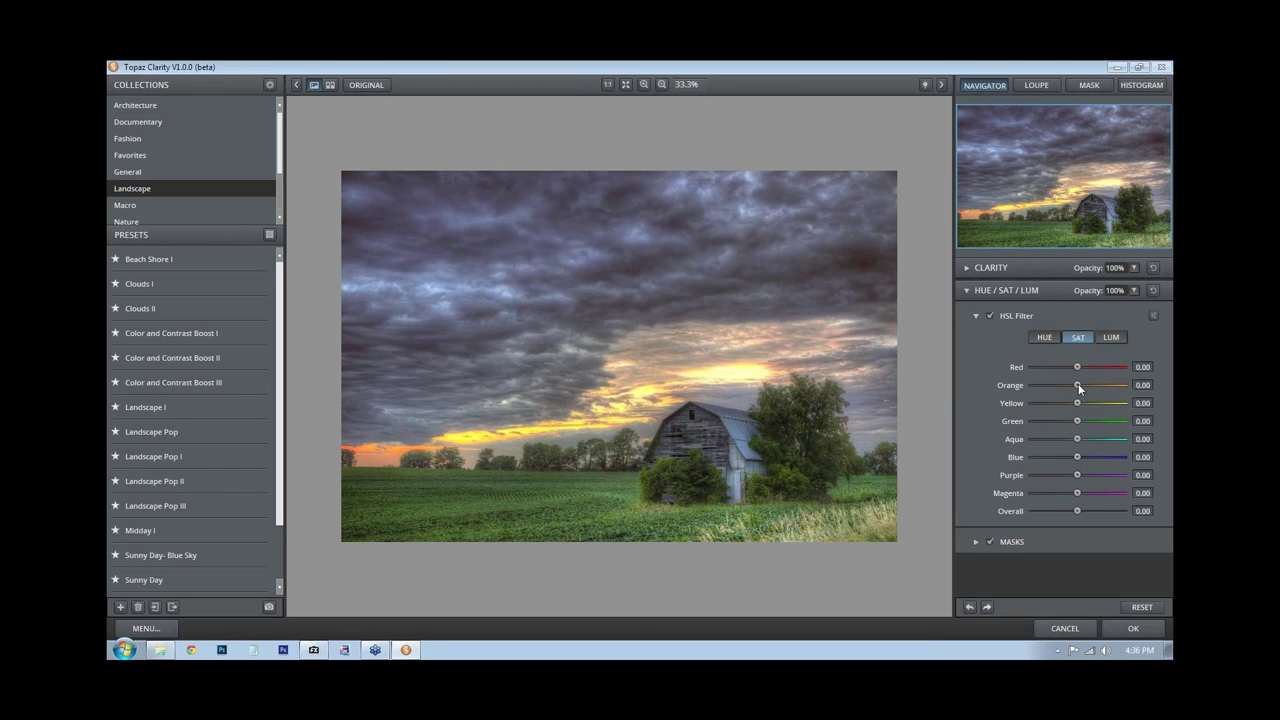
{"action": "left_click_drag", "start_coordinate": [1078, 386], "coordinate": [1083, 386]}
{"action": "left_click_drag", "start_coordinate": [1081, 386], "coordinate": [1080, 386]}
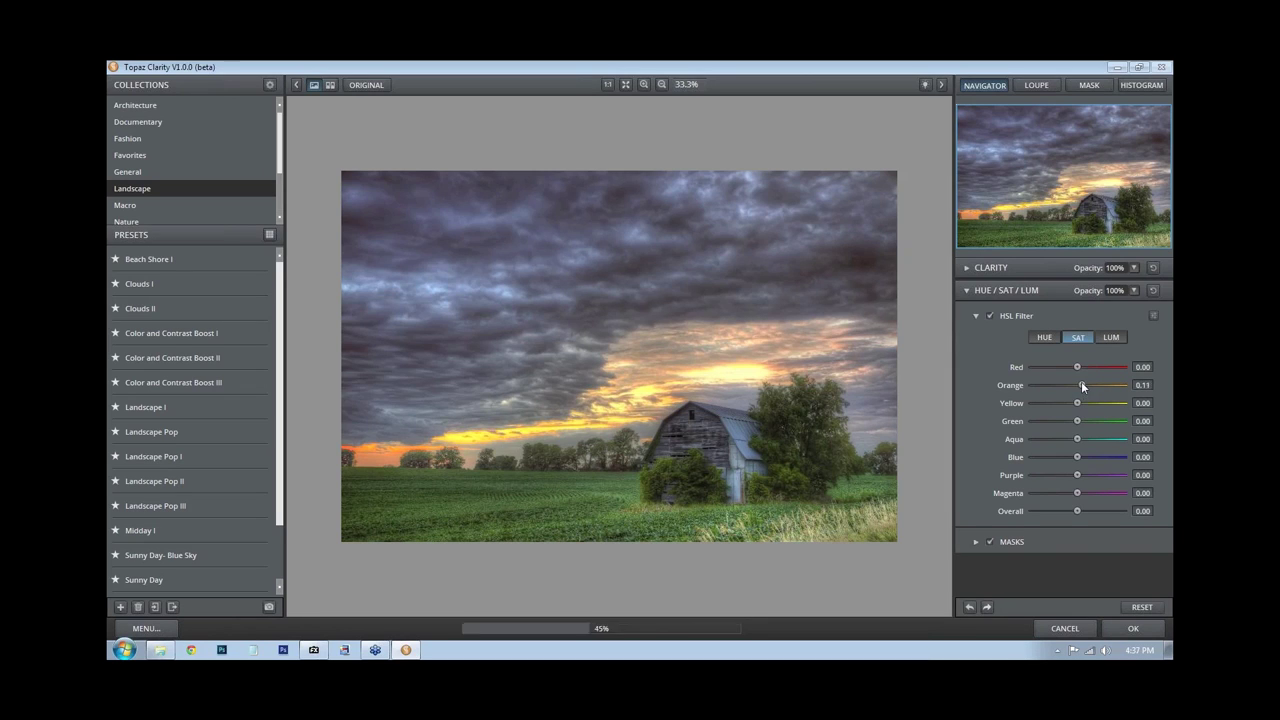
Fine-tune the Orange saturation in the HSL filter above 0.11 and apply the Clarity effect to the layer
{"action": "left_click_drag", "start_coordinate": [1081, 385], "coordinate": [1089, 385]}
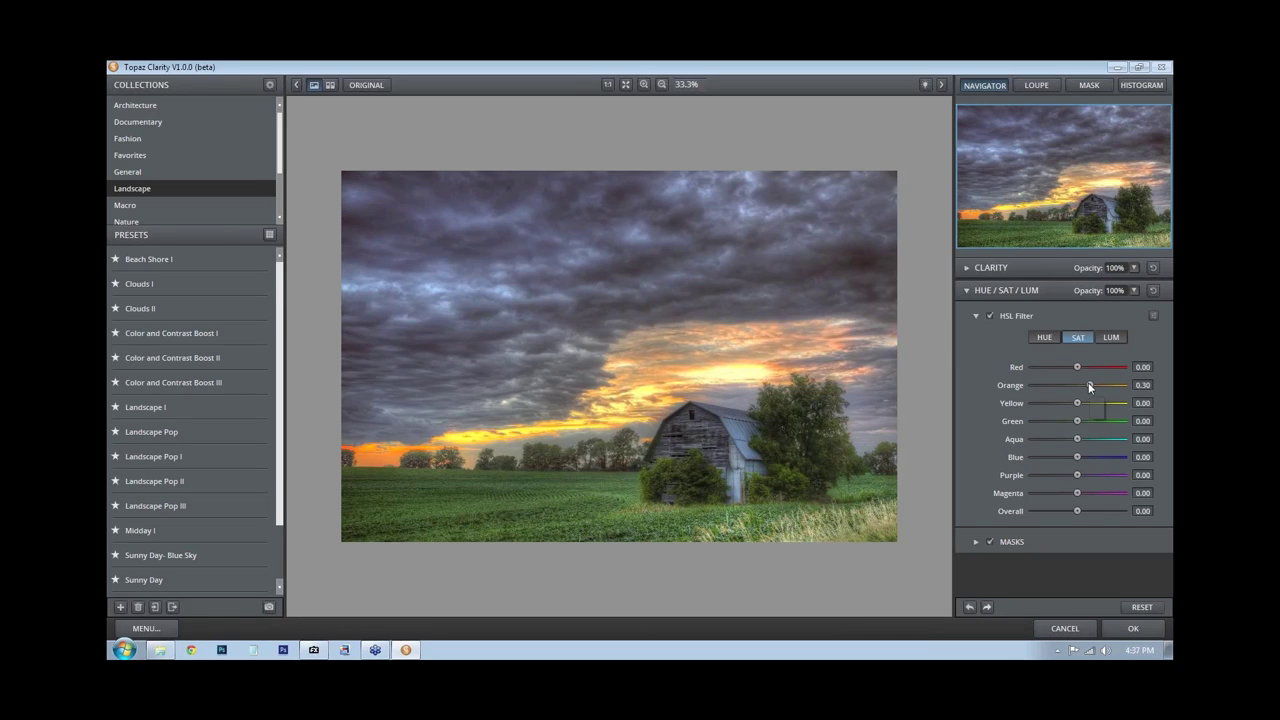
{"action": "left_click_drag", "start_coordinate": [1089, 384], "coordinate": [1085, 384]}
{"action": "left_click", "coordinate": [1133, 630]}
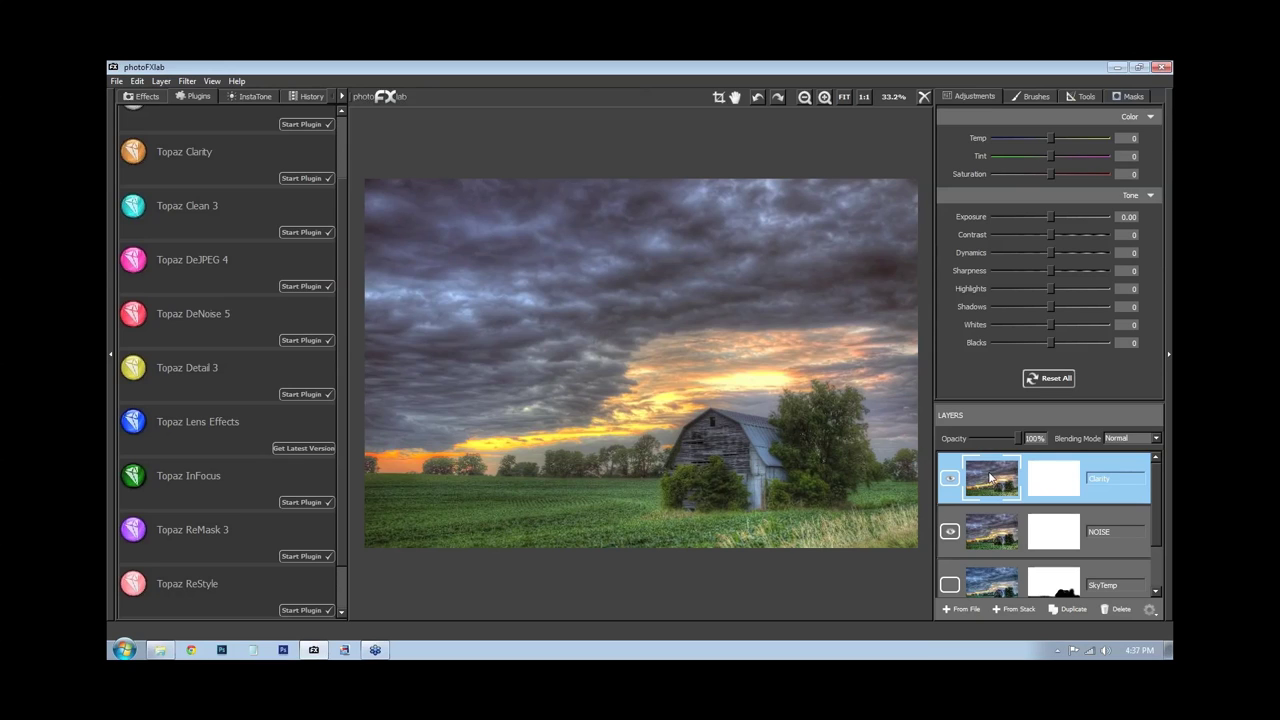
Duplicate the Clarity layer and rename the copy Detail
{"action": "key", "text": "ctrl+j"}
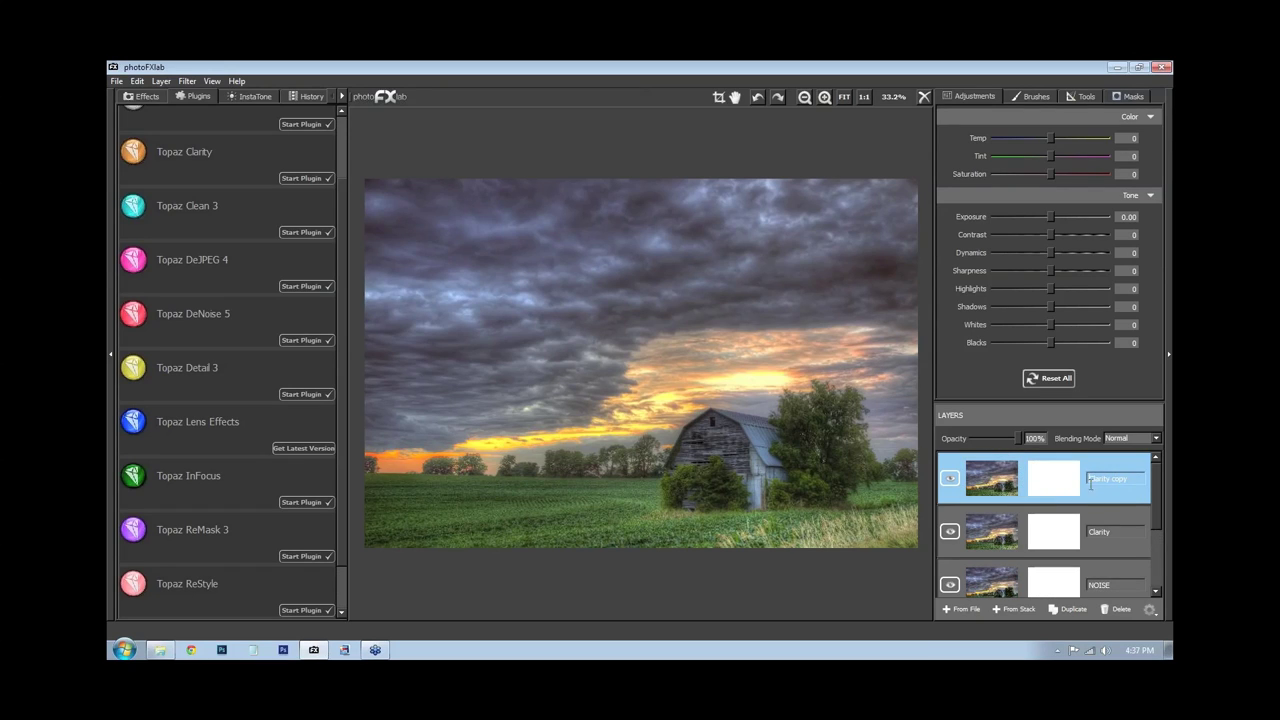
{"action": "key", "text": "BackSpace"}
{"action": "type", "text": "Detail"}
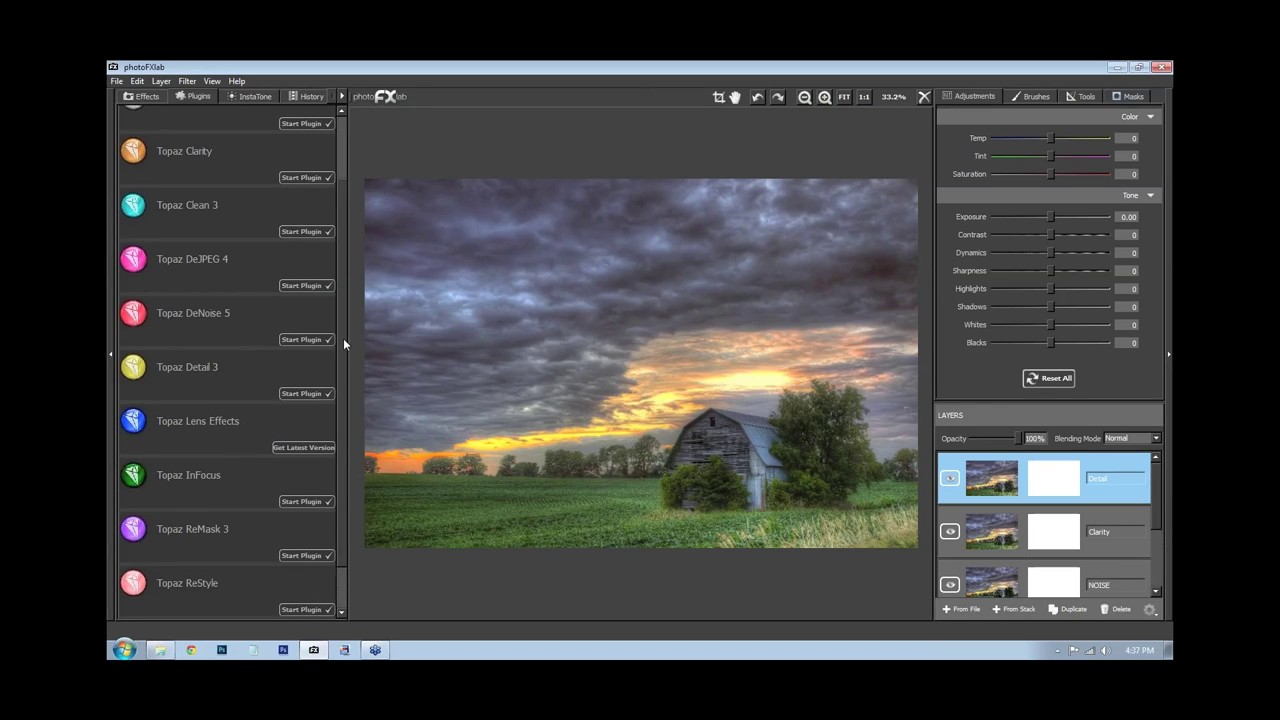
Launch the Topaz Detail 3 plugin on the Detail layer
{"action": "scroll", "coordinate": [343, 338], "scroll_direction": "down", "scroll_amount": 1}
{"action": "scroll", "coordinate": [360, 377], "scroll_direction": "up", "scroll_amount": 2}
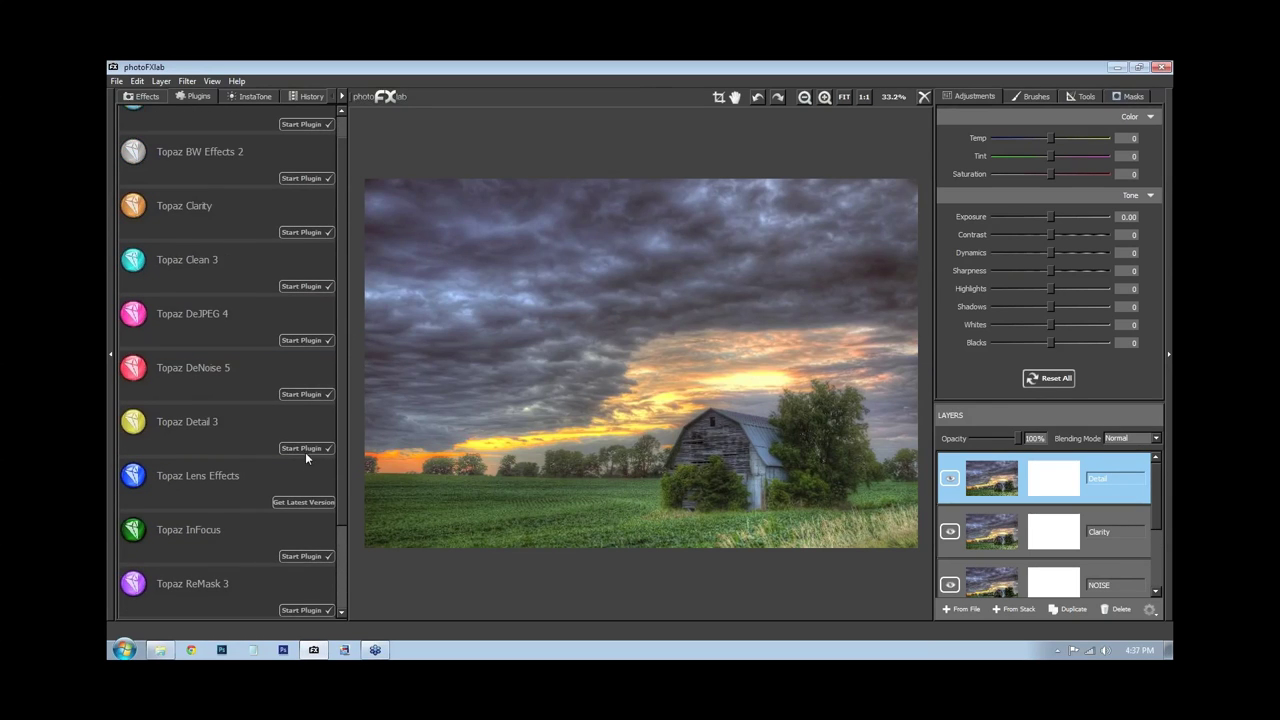
{"action": "left_click", "coordinate": [306, 448]}
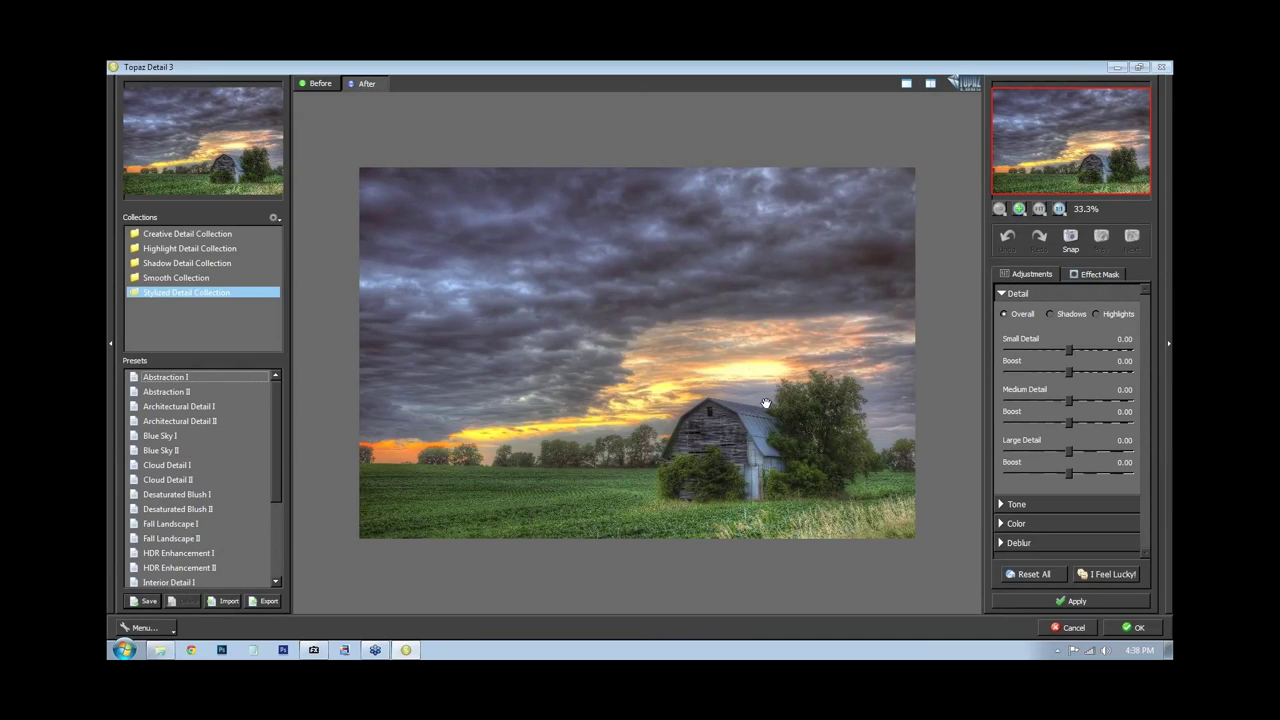
Set the overall Medium Detail to 0.24
{"action": "left_click", "coordinate": [1019, 209]}
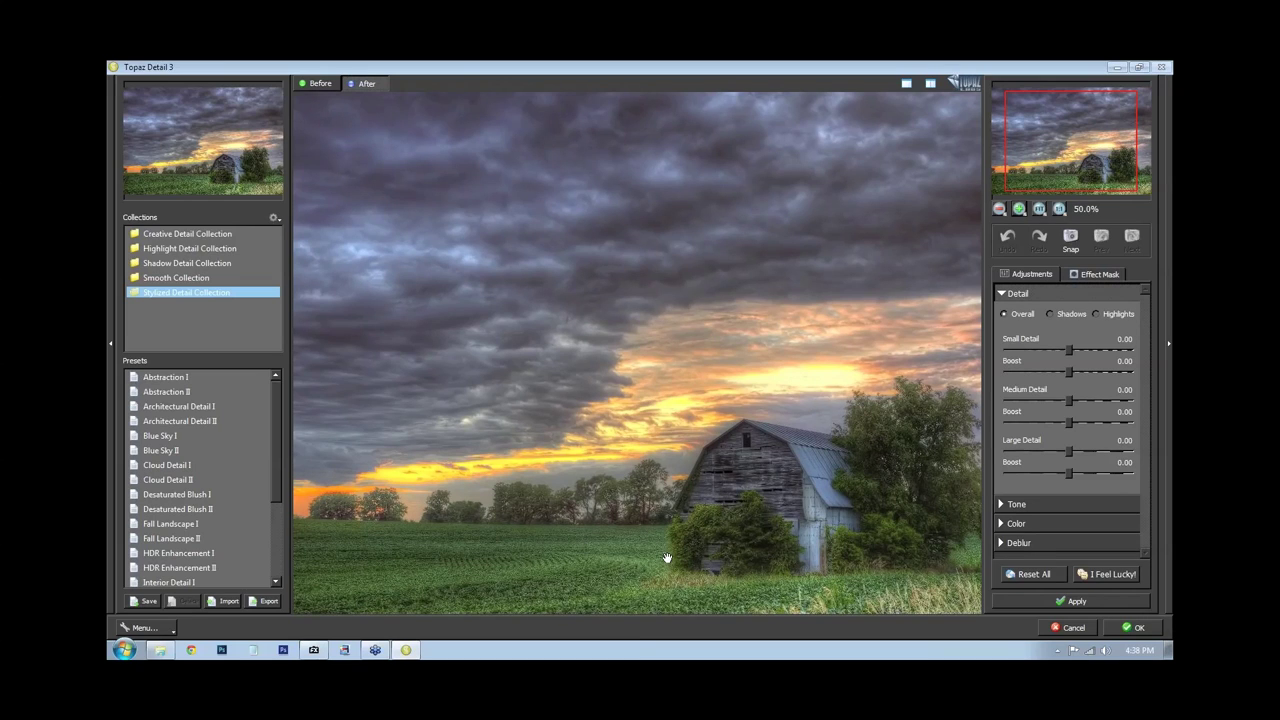
{"action": "left_click_drag", "start_coordinate": [667, 557], "coordinate": [625, 450]}
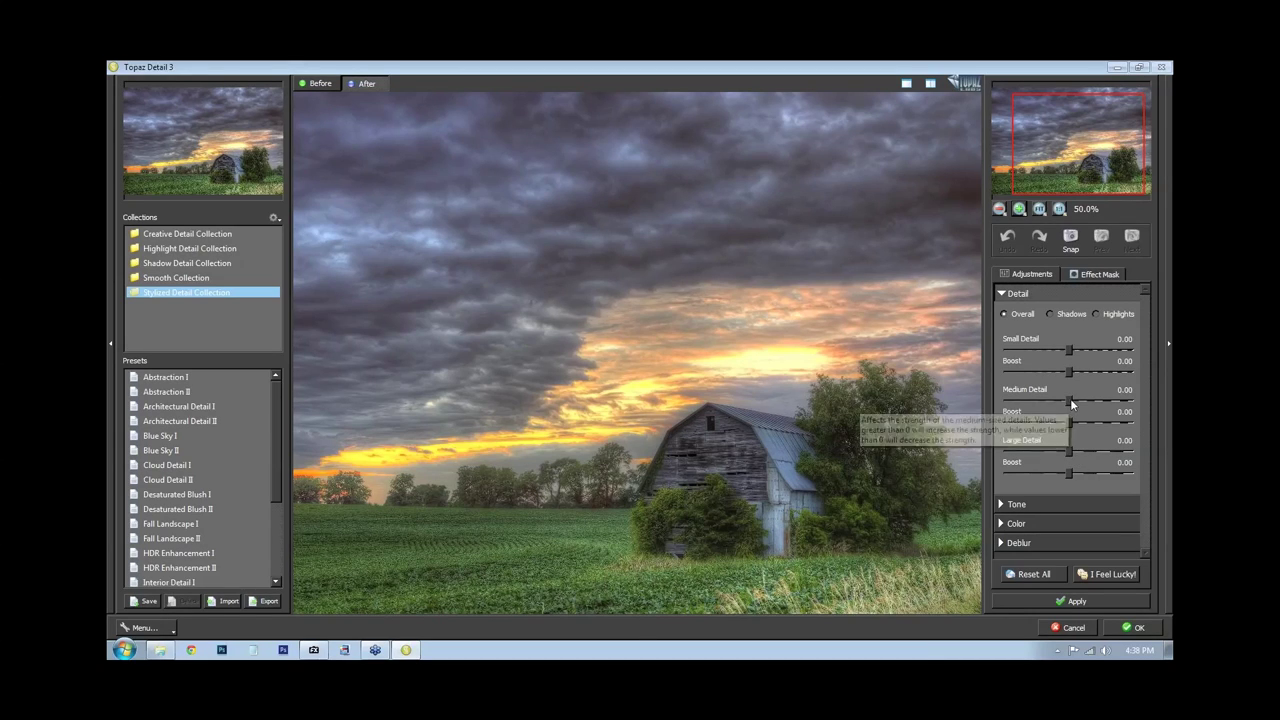
{"action": "left_click", "coordinate": [1071, 402]}
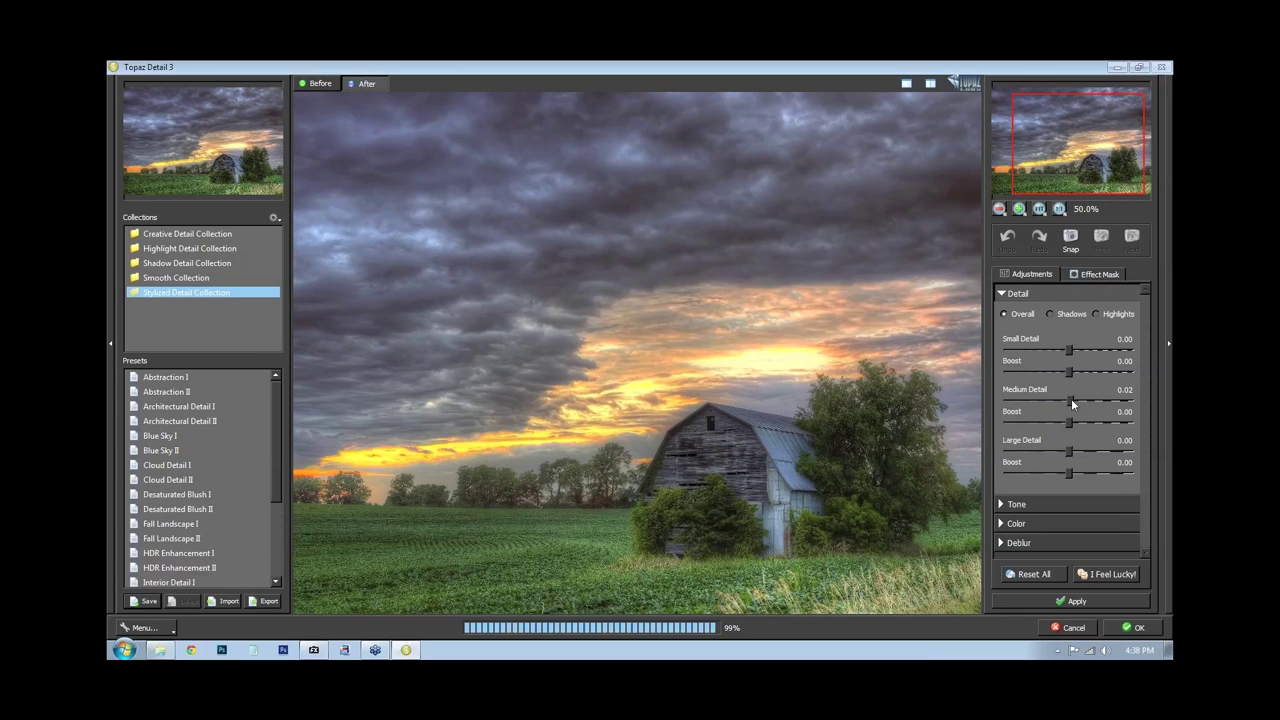
{"action": "left_click_drag", "start_coordinate": [1074, 403], "coordinate": [1078, 403]}
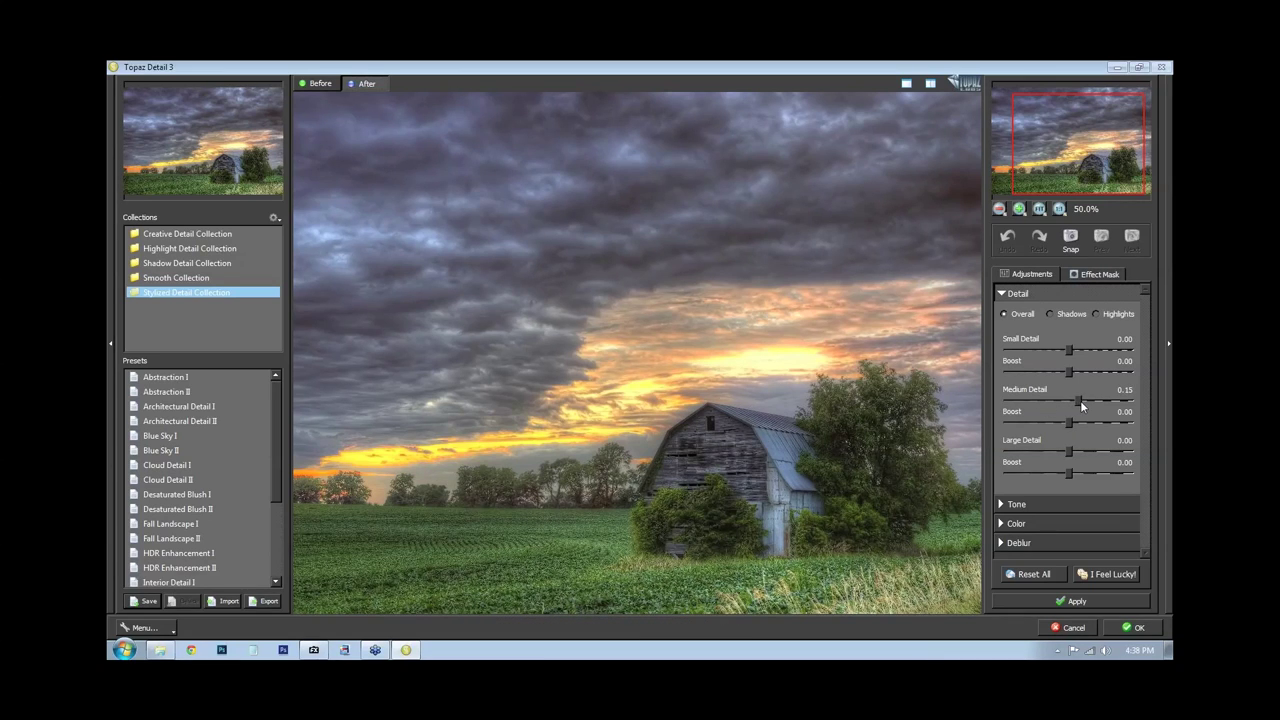
{"action": "left_click_drag", "start_coordinate": [1080, 400], "coordinate": [1084, 402]}
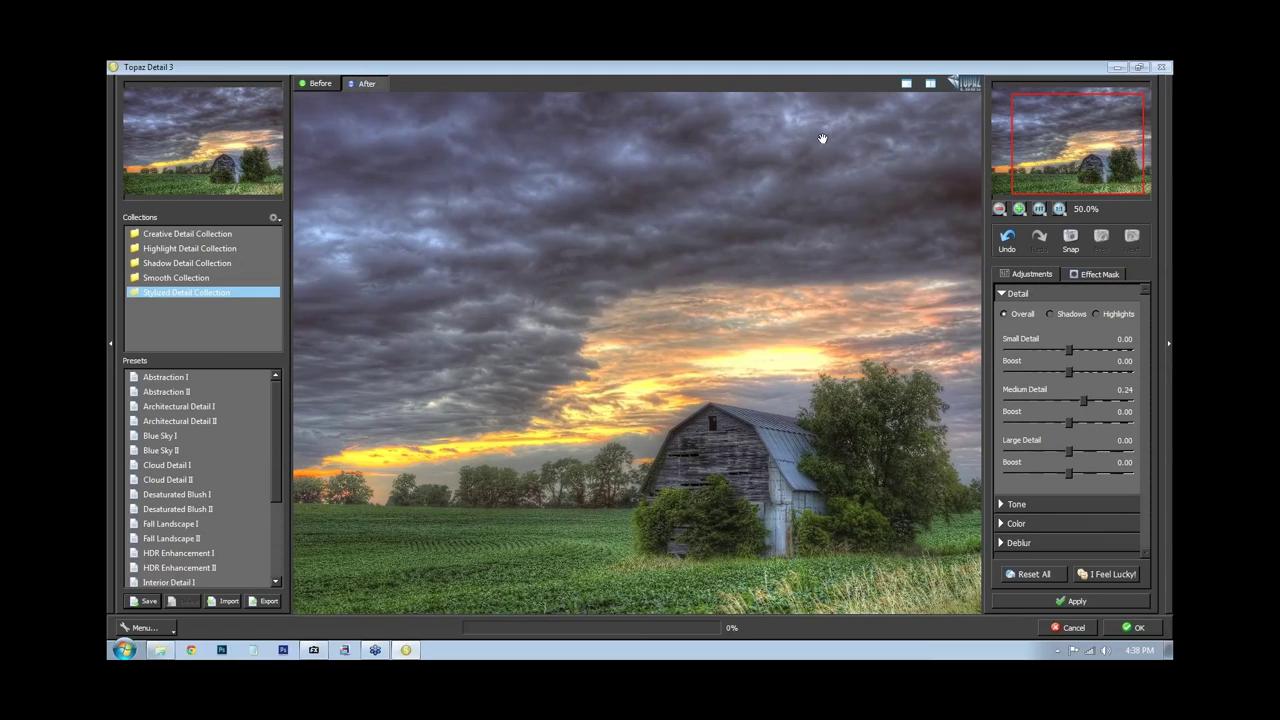
Examine the barn, vines and field up close, comparing the image before and after the detail adjustment
{"action": "left_click", "coordinate": [1039, 209]}
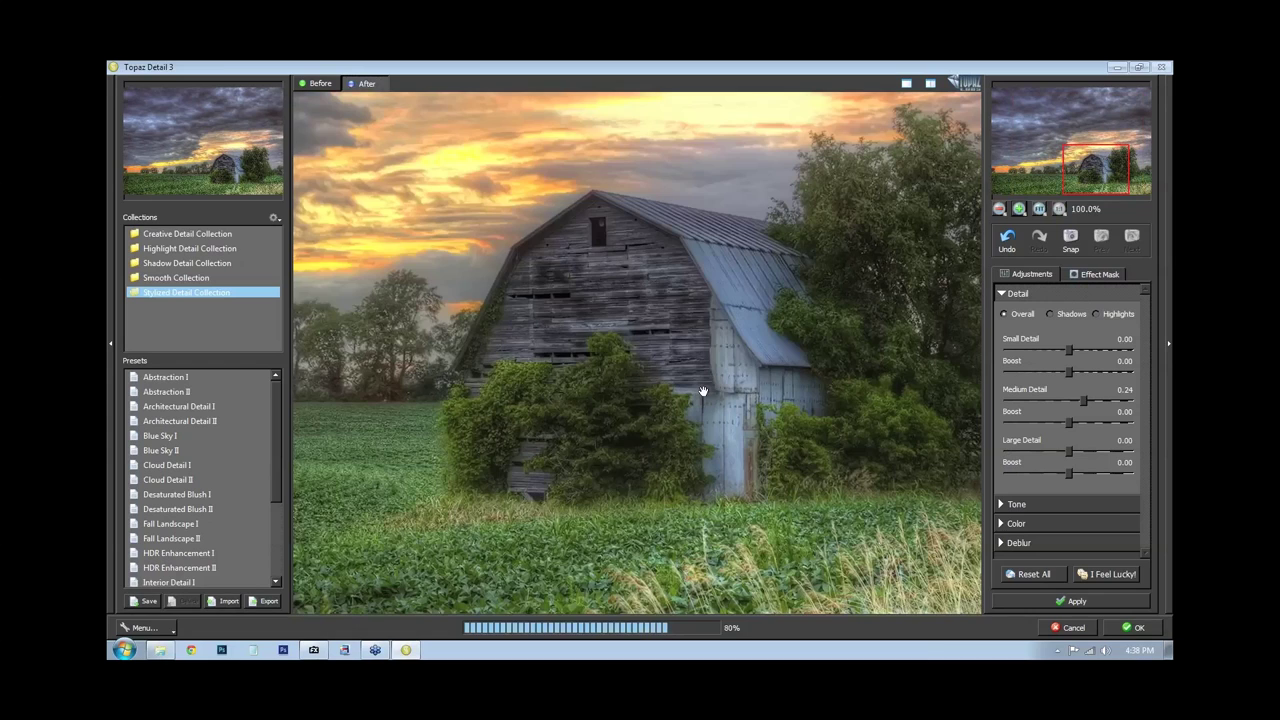
{"action": "left_click_drag", "start_coordinate": [703, 390], "coordinate": [575, 390]}
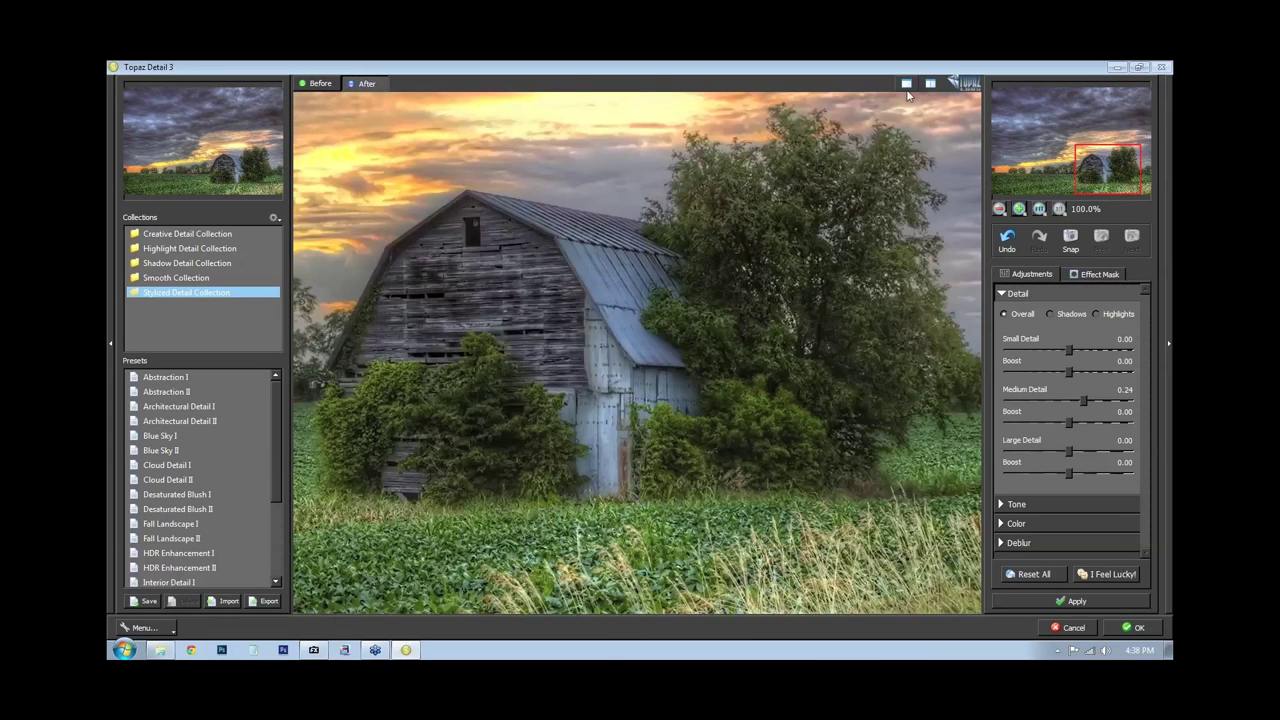
{"action": "scroll", "coordinate": [625, 407], "scroll_direction": "up", "scroll_amount": 1}
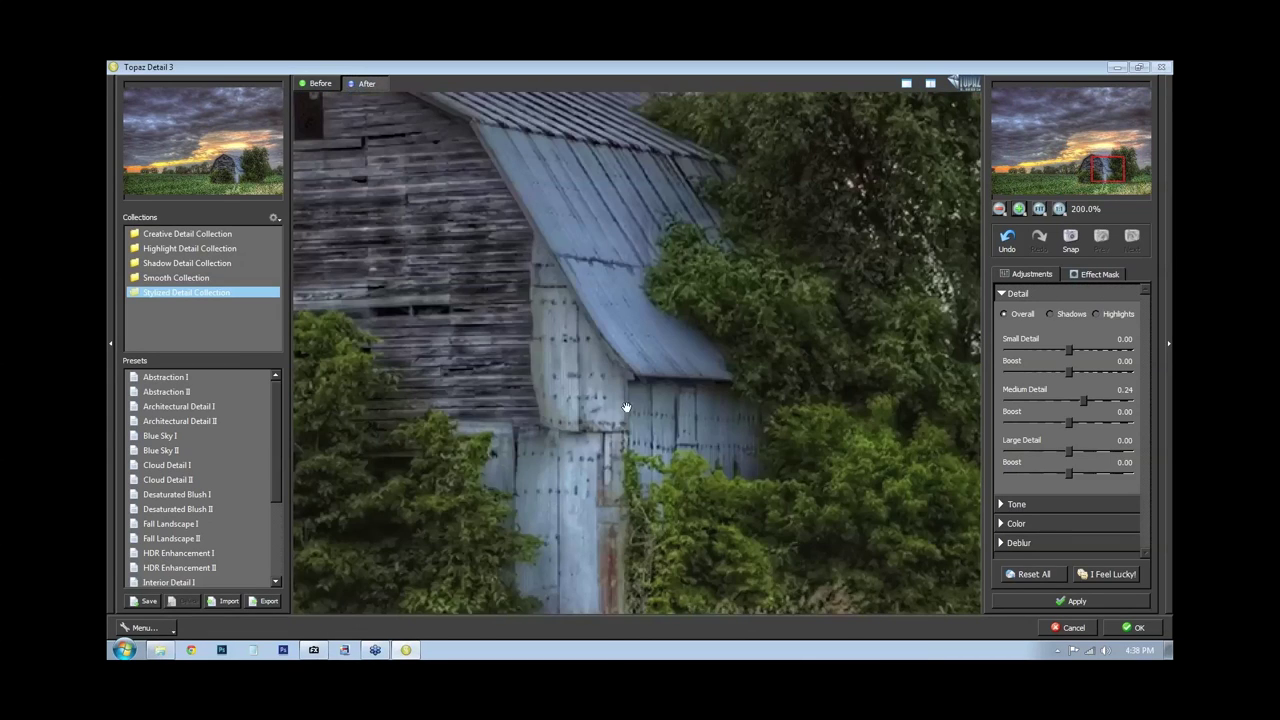
{"action": "left_click_drag", "start_coordinate": [625, 407], "coordinate": [691, 309]}
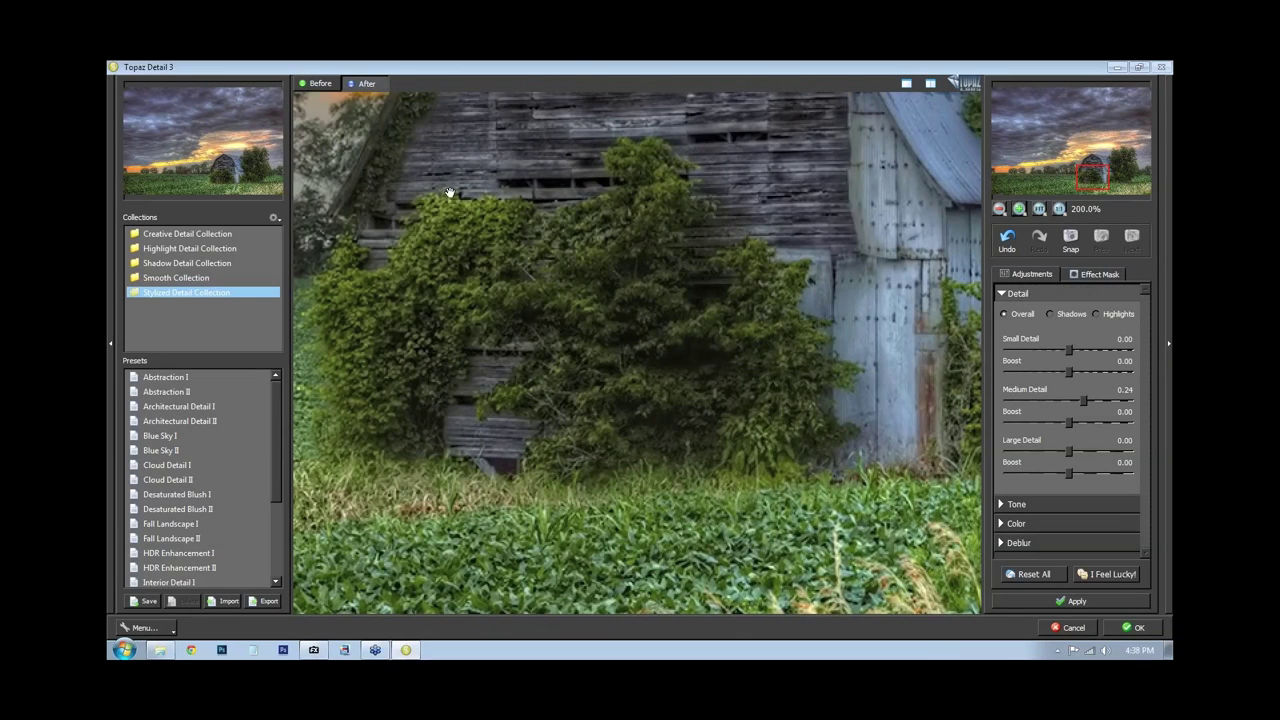
{"action": "left_click", "coordinate": [314, 84]}
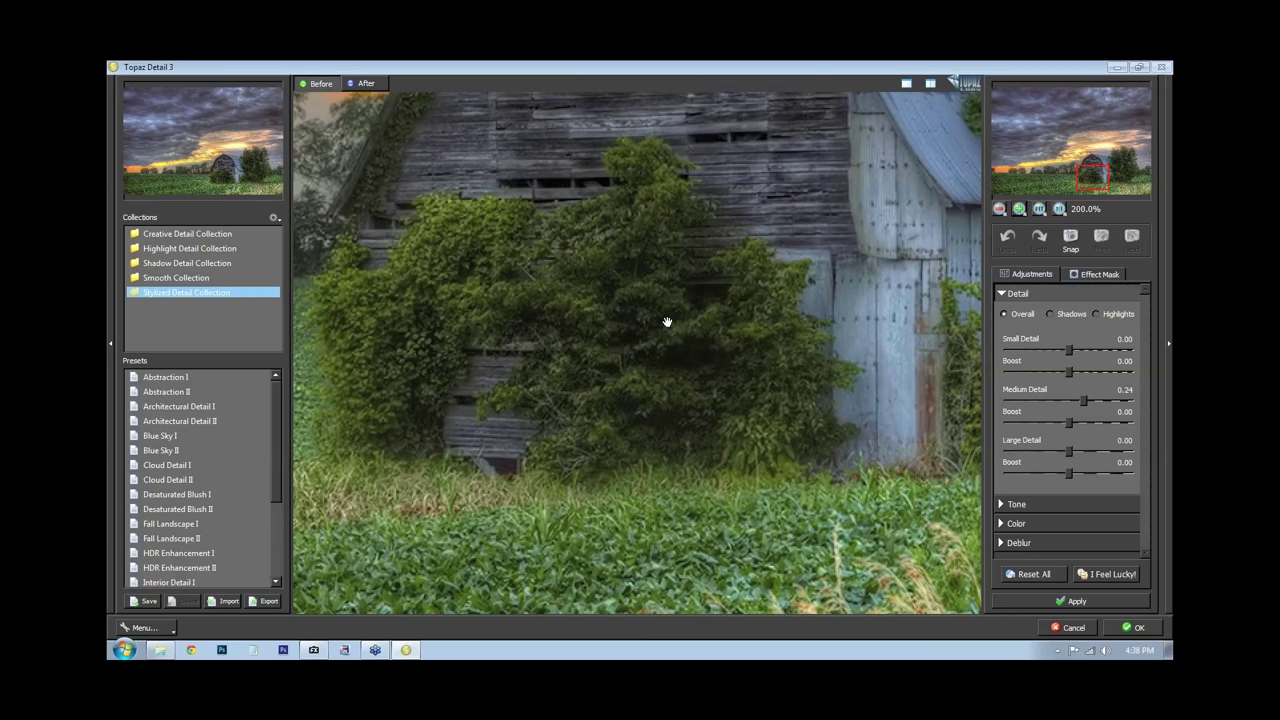
{"action": "left_click", "coordinate": [368, 90]}
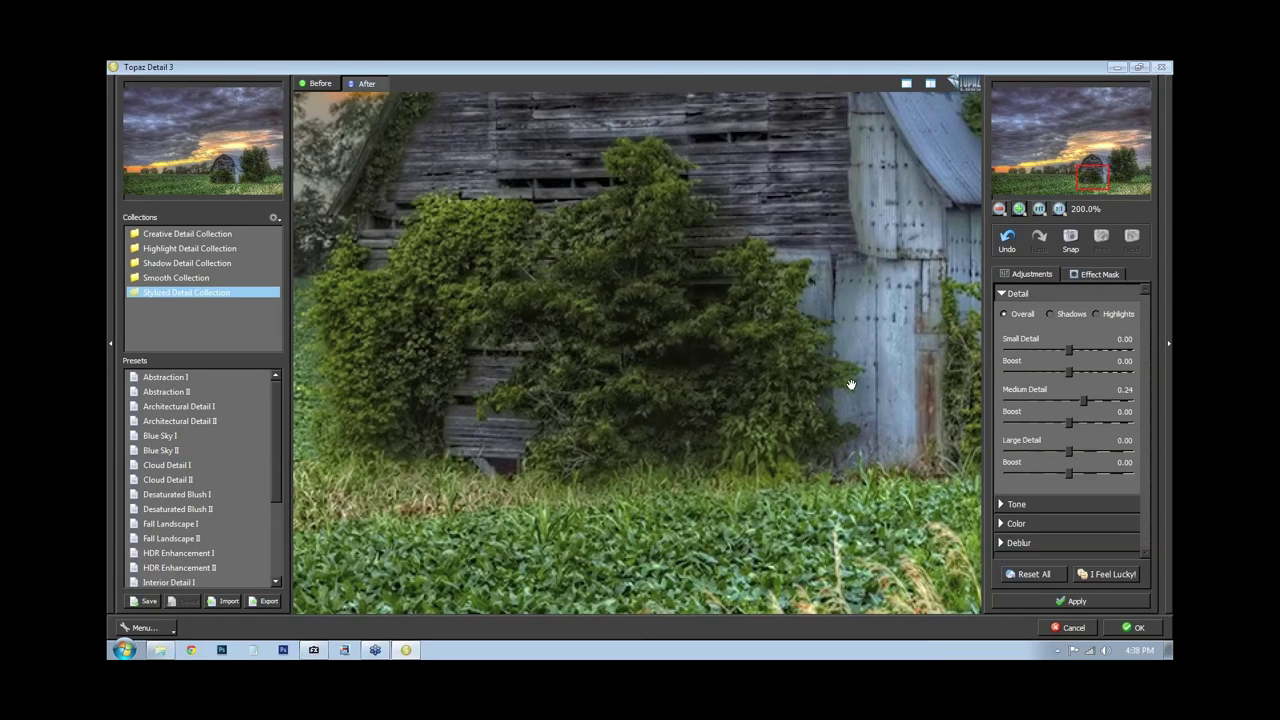
Set Large Detail to 0.01 and Small Detail to 0.10, and apply the Detail effect to the layer
{"action": "left_click_drag", "start_coordinate": [1070, 454], "coordinate": [1073, 455]}
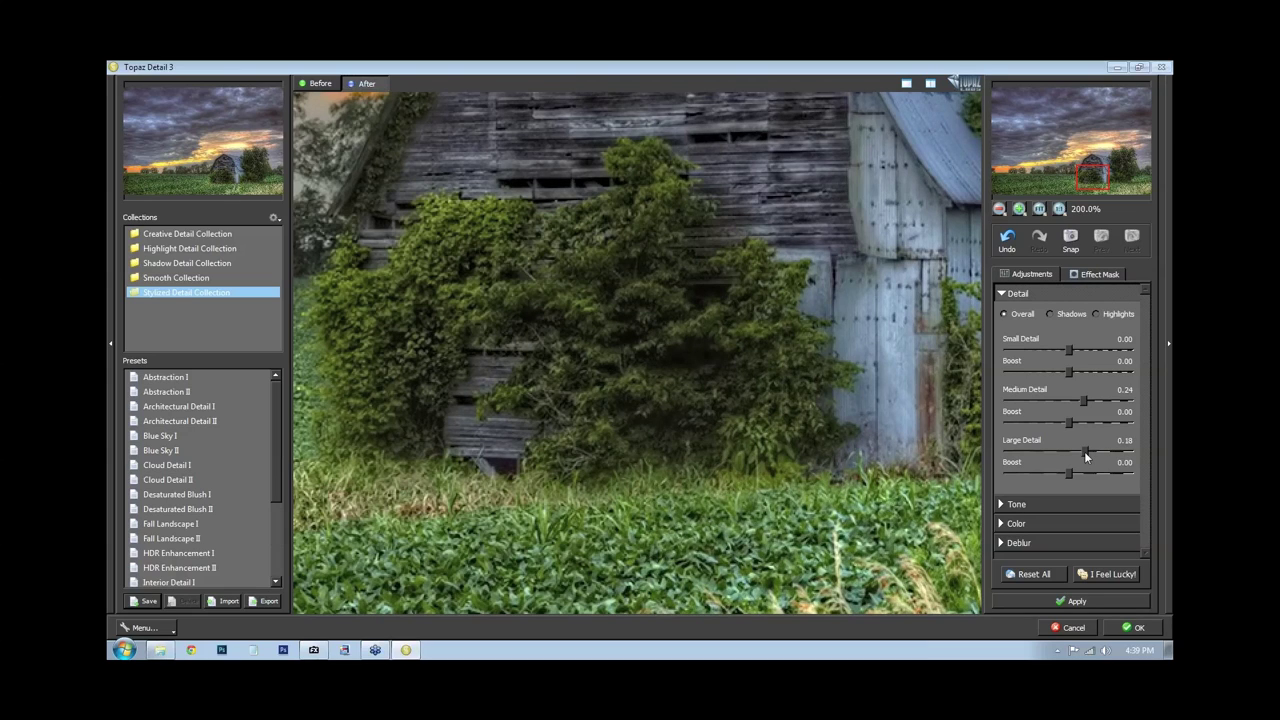
{"action": "left_click_drag", "start_coordinate": [1077, 455], "coordinate": [1071, 456]}
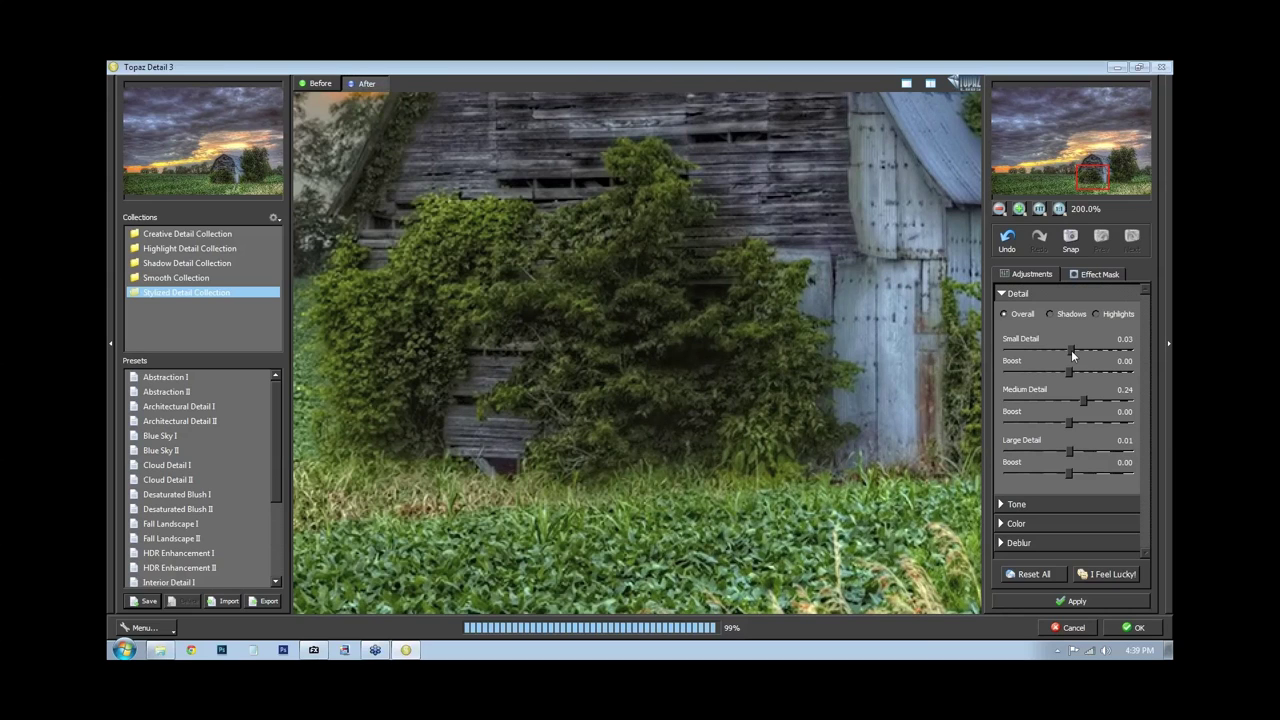
{"action": "left_click_drag", "start_coordinate": [1071, 350], "coordinate": [1075, 351]}
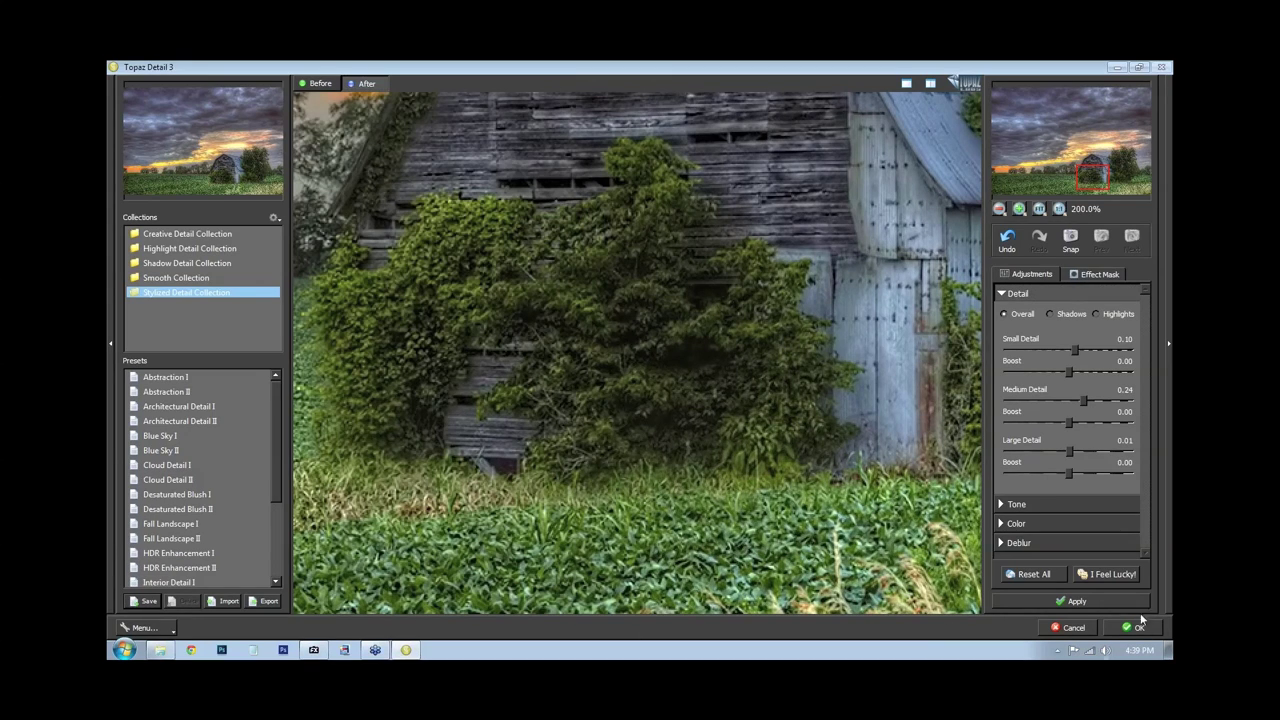
{"action": "left_click", "coordinate": [1104, 599]}
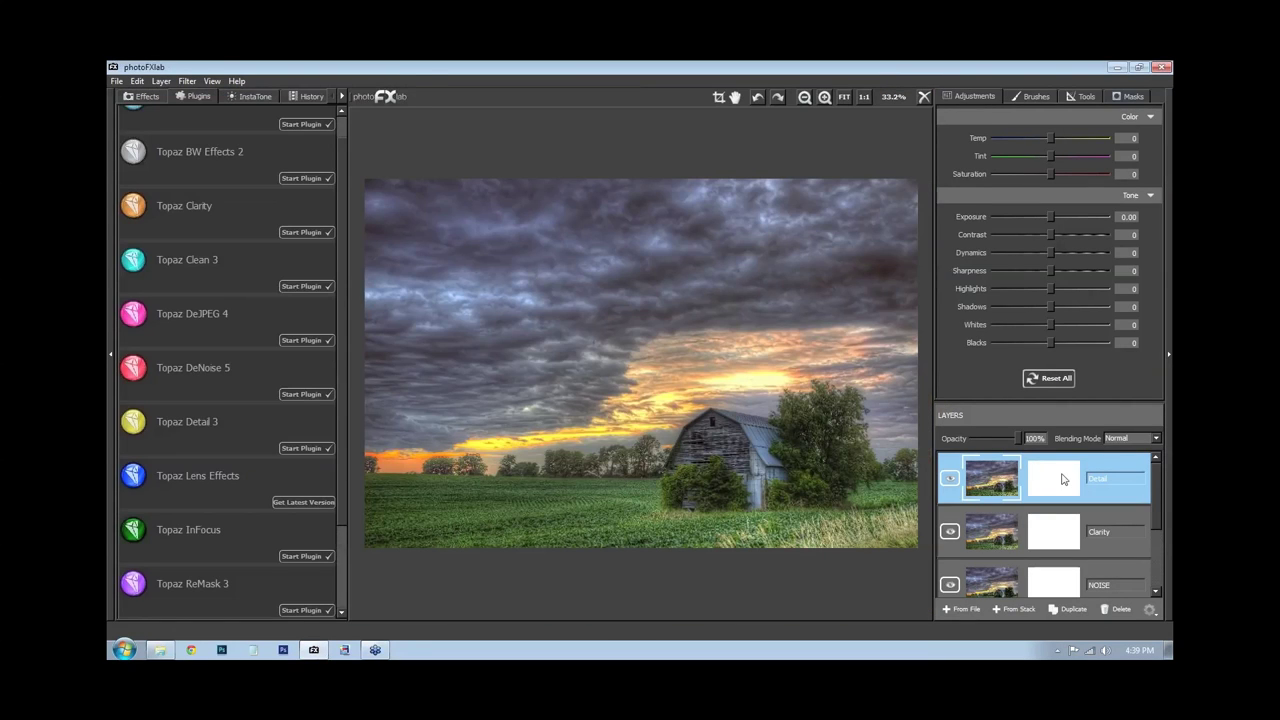
Paint the upper sky black on the Detail layer's mask with a brush size of 0.93
{"action": "left_click", "coordinate": [1065, 478]}
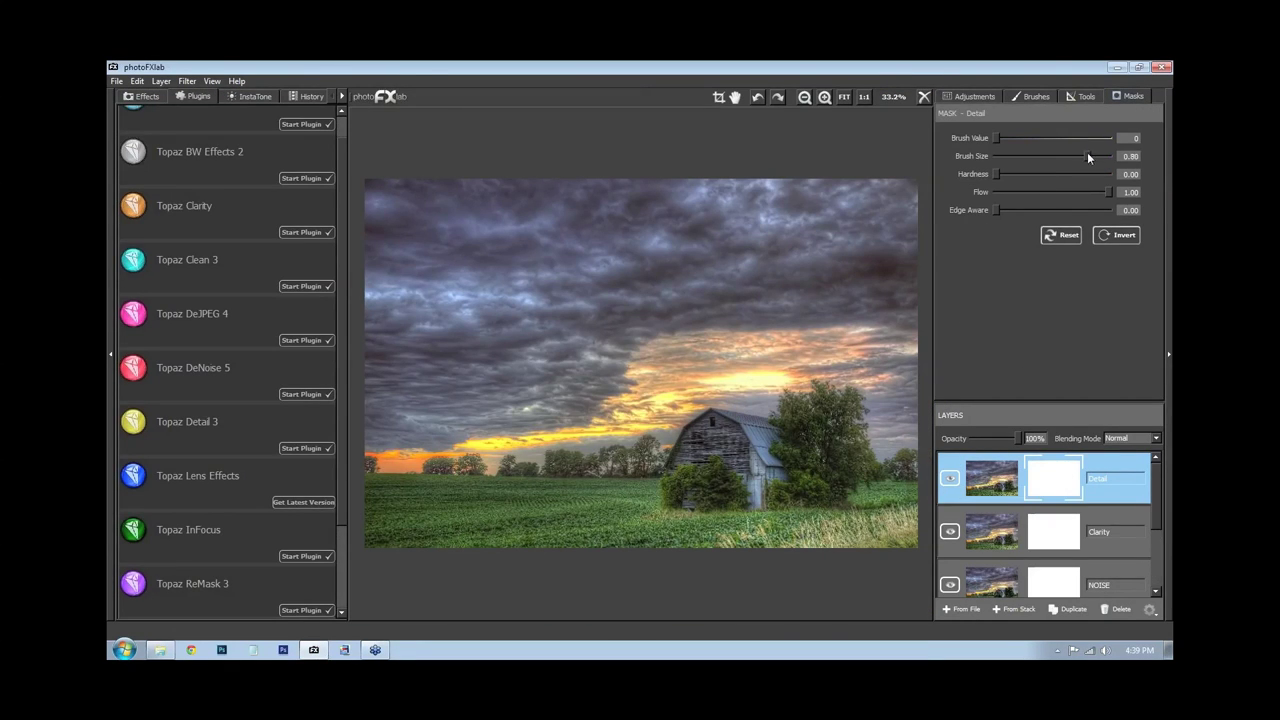
{"action": "left_click_drag", "start_coordinate": [1088, 155], "coordinate": [1101, 158]}
{"action": "left_click_drag", "start_coordinate": [743, 234], "coordinate": [828, 252]}
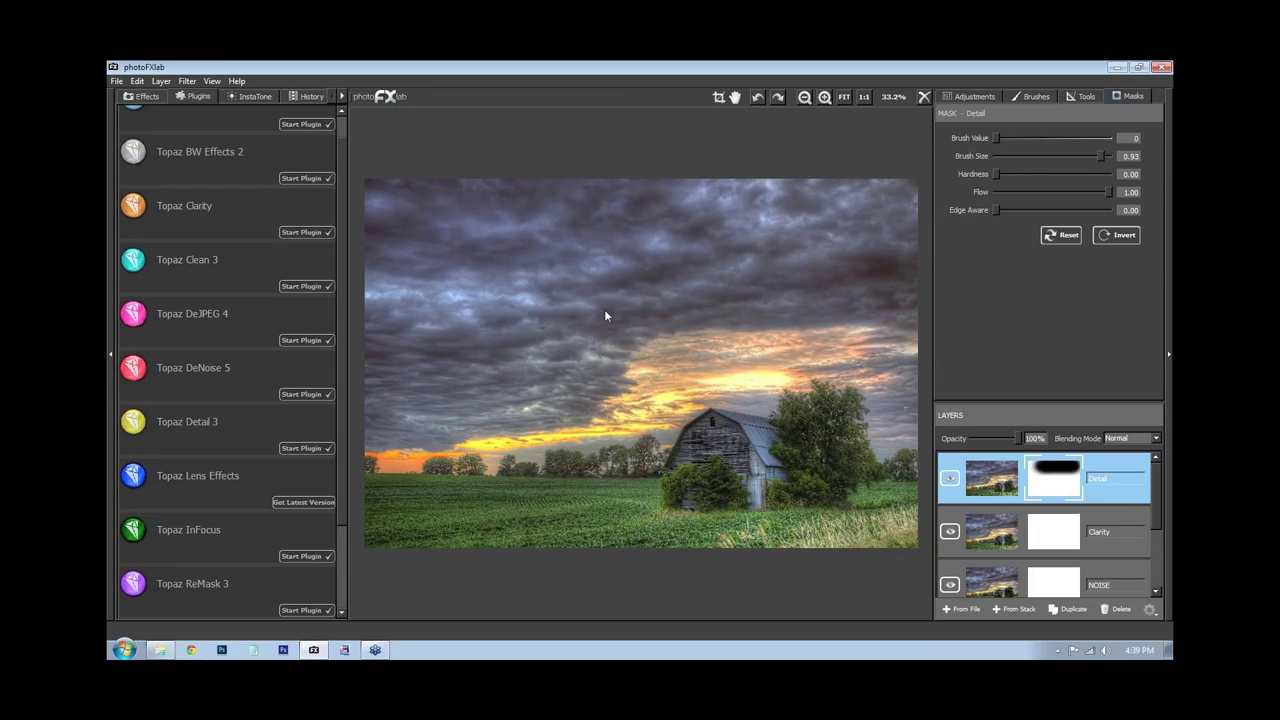
{"action": "mouse_move", "coordinate": [862, 260]}
{"action": "left_mouse_down"}
{"action": "mouse_move", "coordinate": [681, 298]}
{"action": "mouse_move", "coordinate": [850, 237]}
{"action": "left_mouse_up"}
Paint the lower sky along the horizon black on the Detail mask with Edge Aware at 0.91 and a smaller brush
{"action": "left_click_drag", "start_coordinate": [997, 210], "coordinate": [1048, 210]}
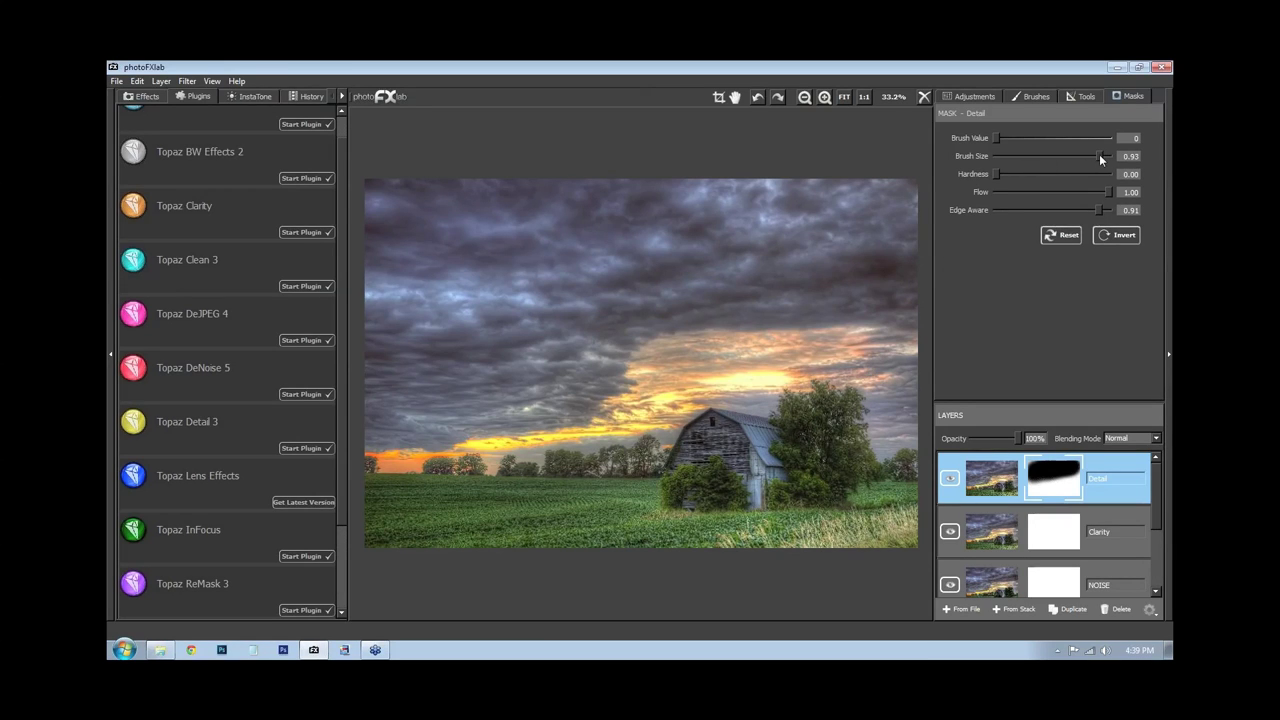
{"action": "left_click_drag", "start_coordinate": [1099, 156], "coordinate": [1046, 156]}
{"action": "left_click_drag", "start_coordinate": [577, 447], "coordinate": [368, 451]}
Mask out the remaining patches of sky on the Detail layer using brush size 0.31 and Edge Aware 0.00
{"action": "left_click_drag", "start_coordinate": [1044, 156], "coordinate": [1031, 157]}
{"action": "left_click", "coordinate": [993, 210]}
{"action": "mouse_move", "coordinate": [888, 318]}
{"action": "left_mouse_down"}
{"action": "mouse_move", "coordinate": [926, 364]}
{"action": "mouse_move", "coordinate": [883, 318]}
{"action": "left_mouse_up"}
{"action": "mouse_move", "coordinate": [802, 336]}
{"action": "left_mouse_down"}
{"action": "mouse_move", "coordinate": [636, 367]}
{"action": "mouse_move", "coordinate": [663, 353]}
{"action": "mouse_move", "coordinate": [639, 386]}
{"action": "mouse_move", "coordinate": [518, 424]}
{"action": "mouse_move", "coordinate": [425, 415]}
{"action": "left_mouse_up"}
{"action": "left_click_drag", "start_coordinate": [458, 375], "coordinate": [487, 357]}
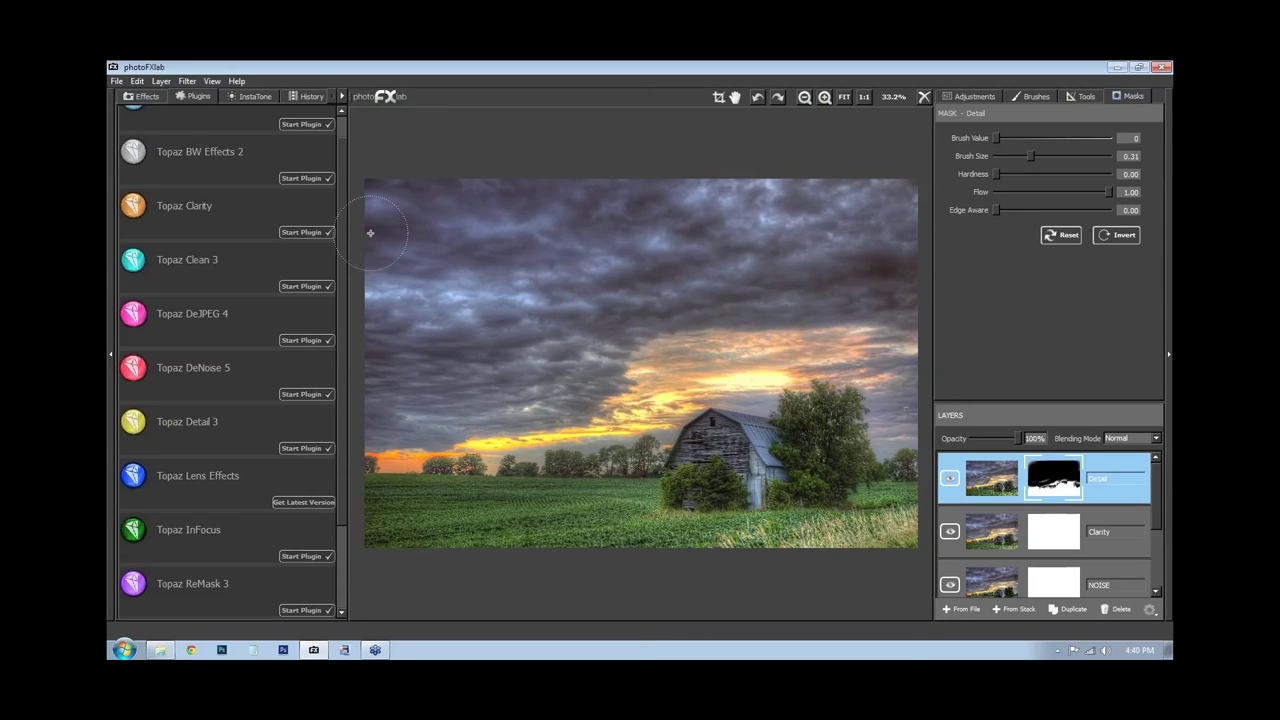
{"action": "left_click_drag", "start_coordinate": [380, 194], "coordinate": [374, 349]}
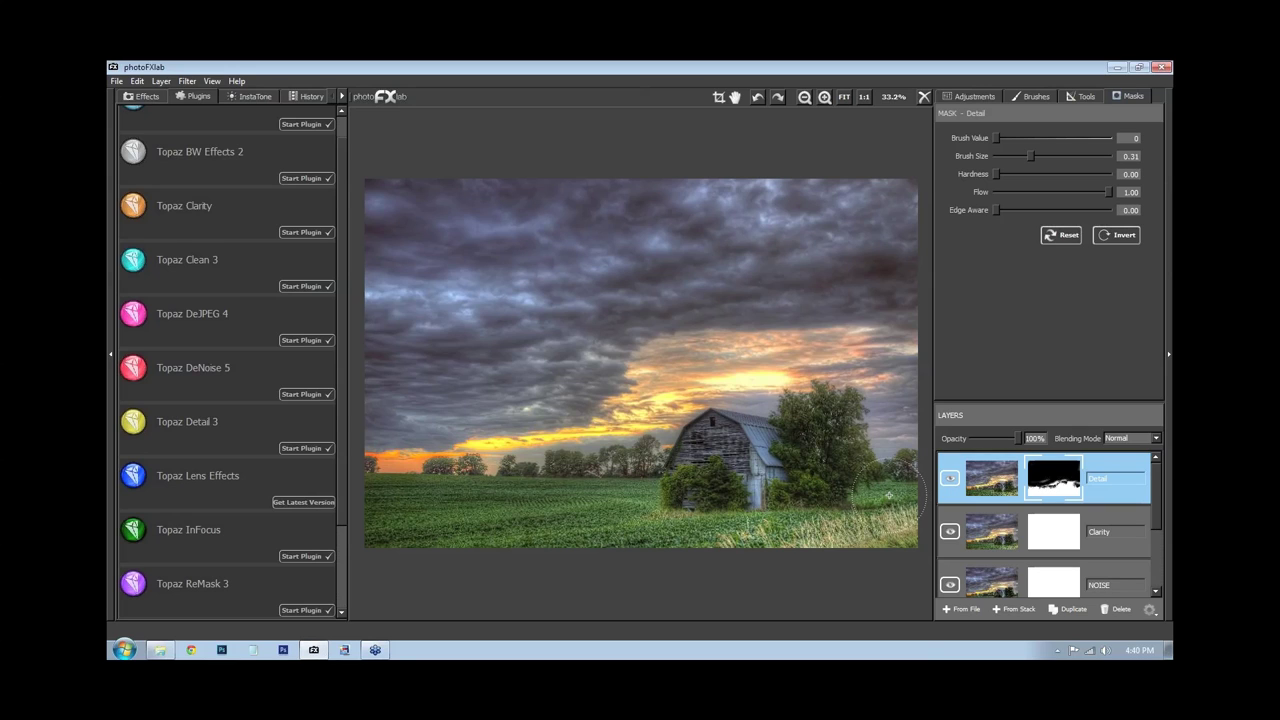
{"action": "left_click", "coordinate": [996, 485]}
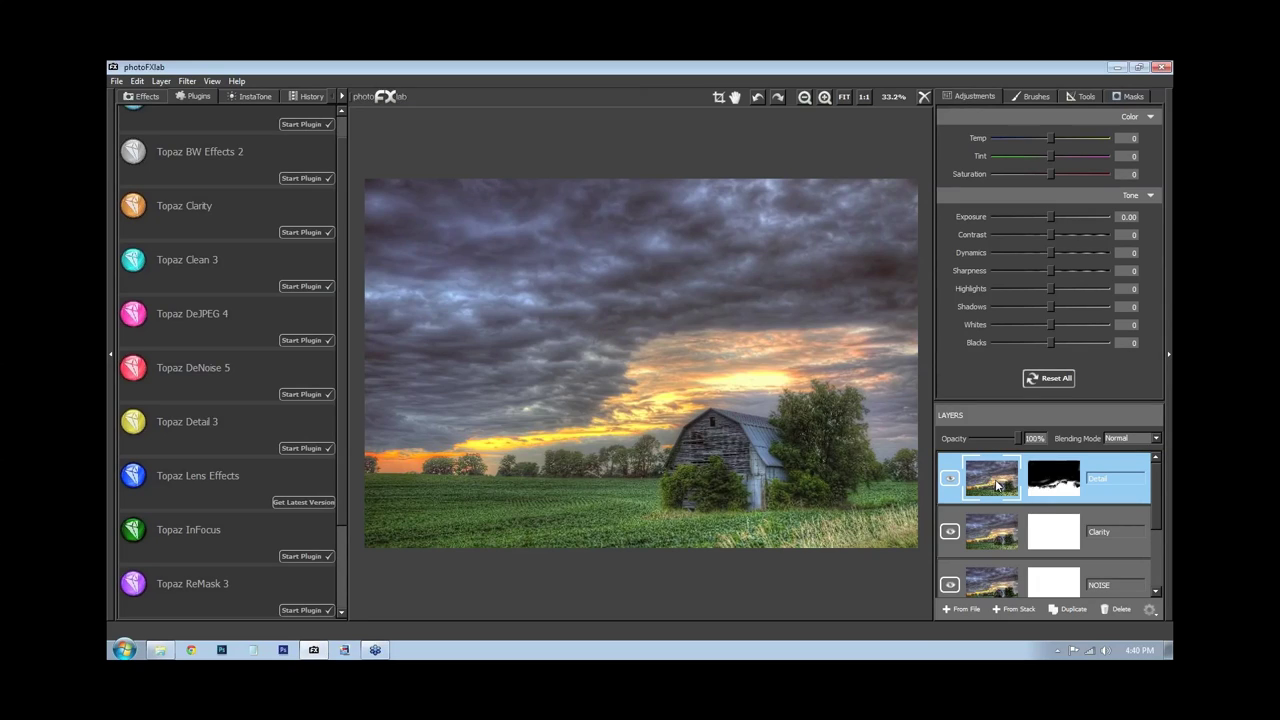
{"action": "left_click", "coordinate": [1068, 609]}
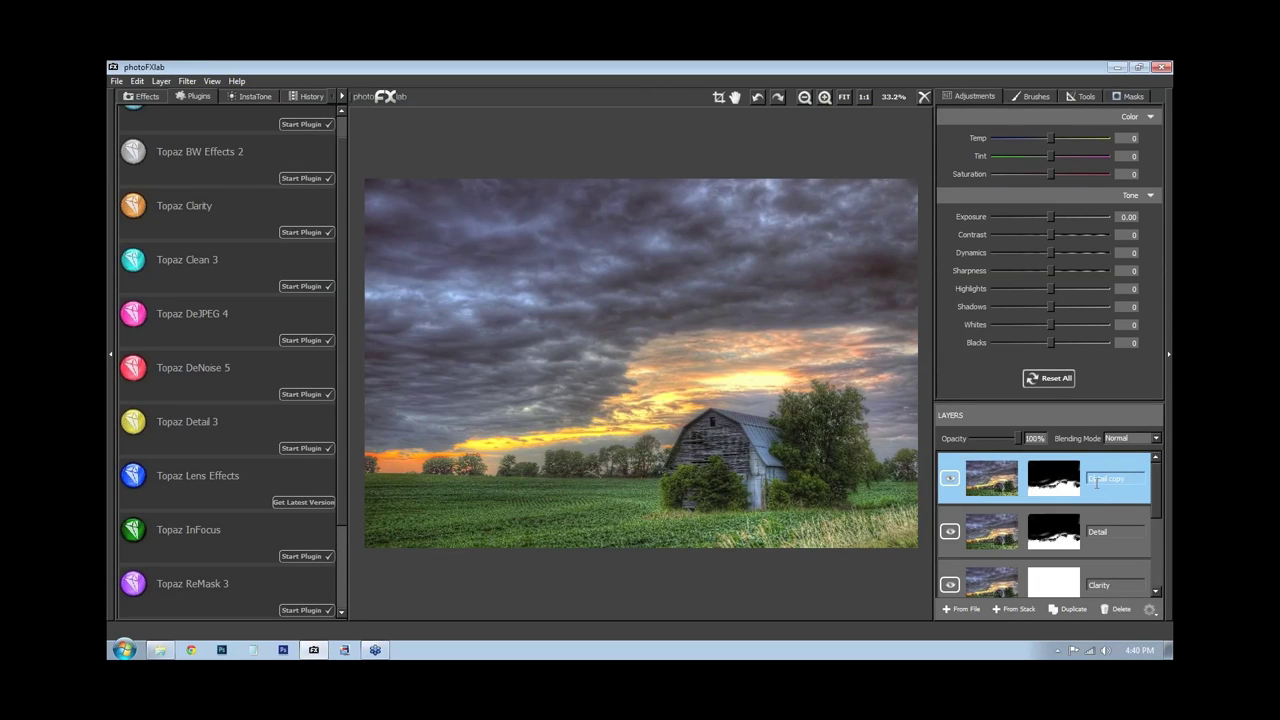
{"action": "key", "text": "BackSpace"}
{"action": "type", "text": "Sharp4"}
{"action": "key", "text": "Delete"}
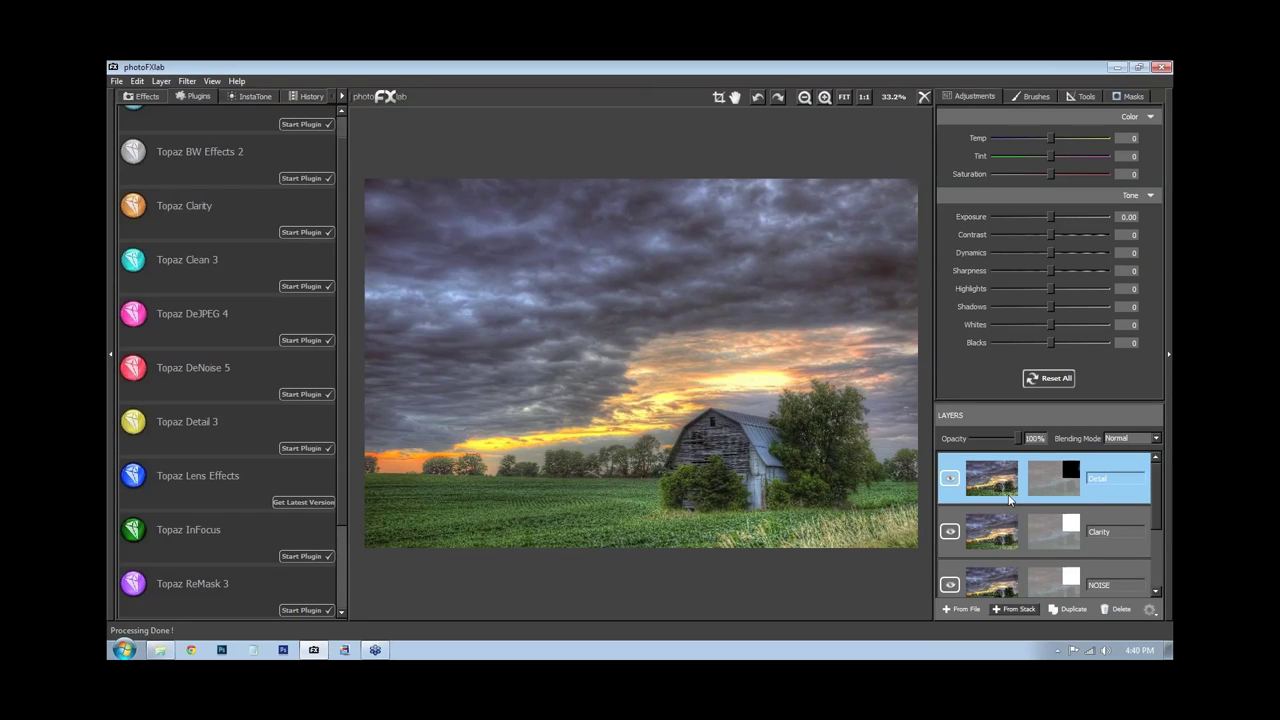
Flatten the layer stack into a single stamped layer named Step, and duplicate that layer
{"action": "left_click", "coordinate": [1005, 531]}
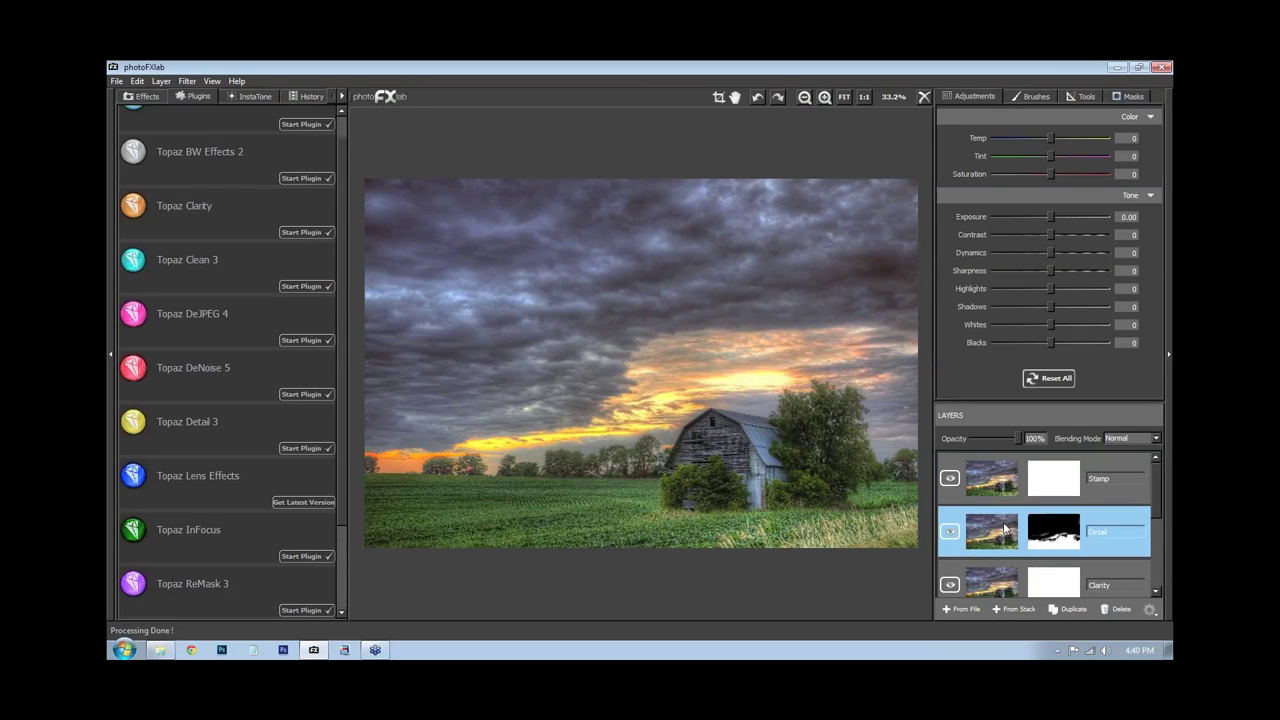
{"action": "key", "text": "ctrl+w"}
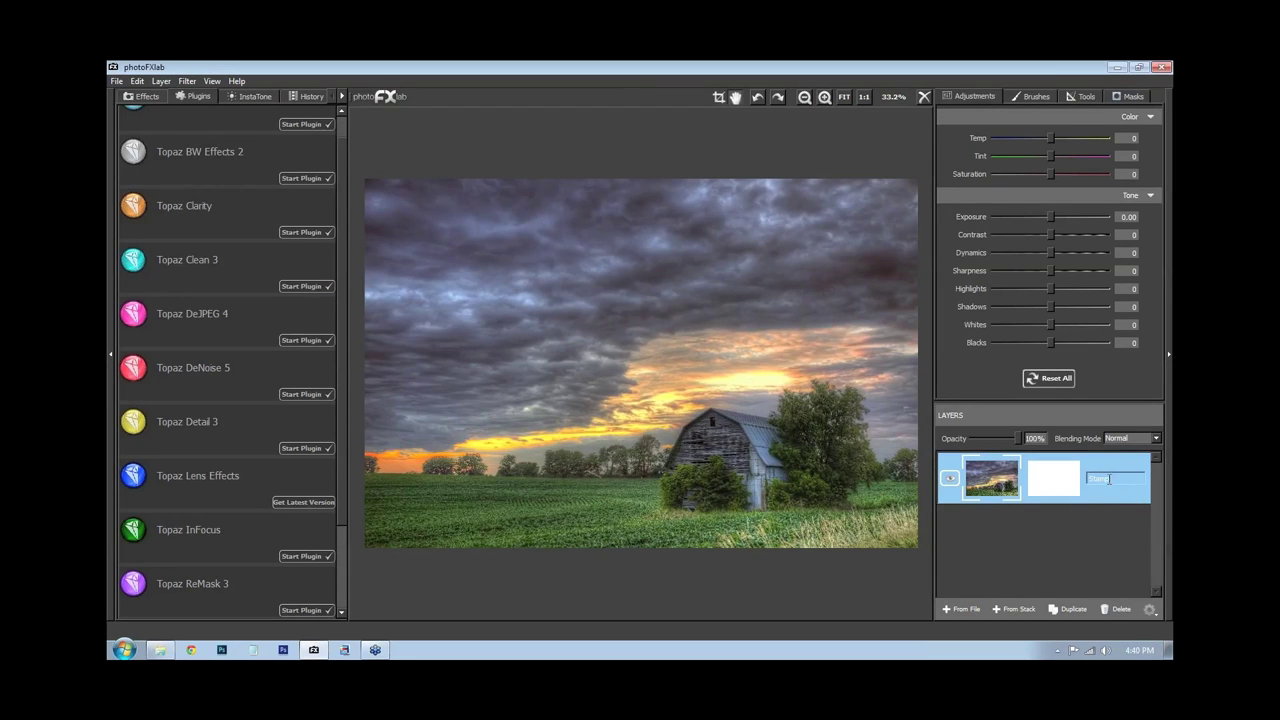
{"action": "key", "text": "BackSpace"}
{"action": "key", "text": "ctrl+j"}
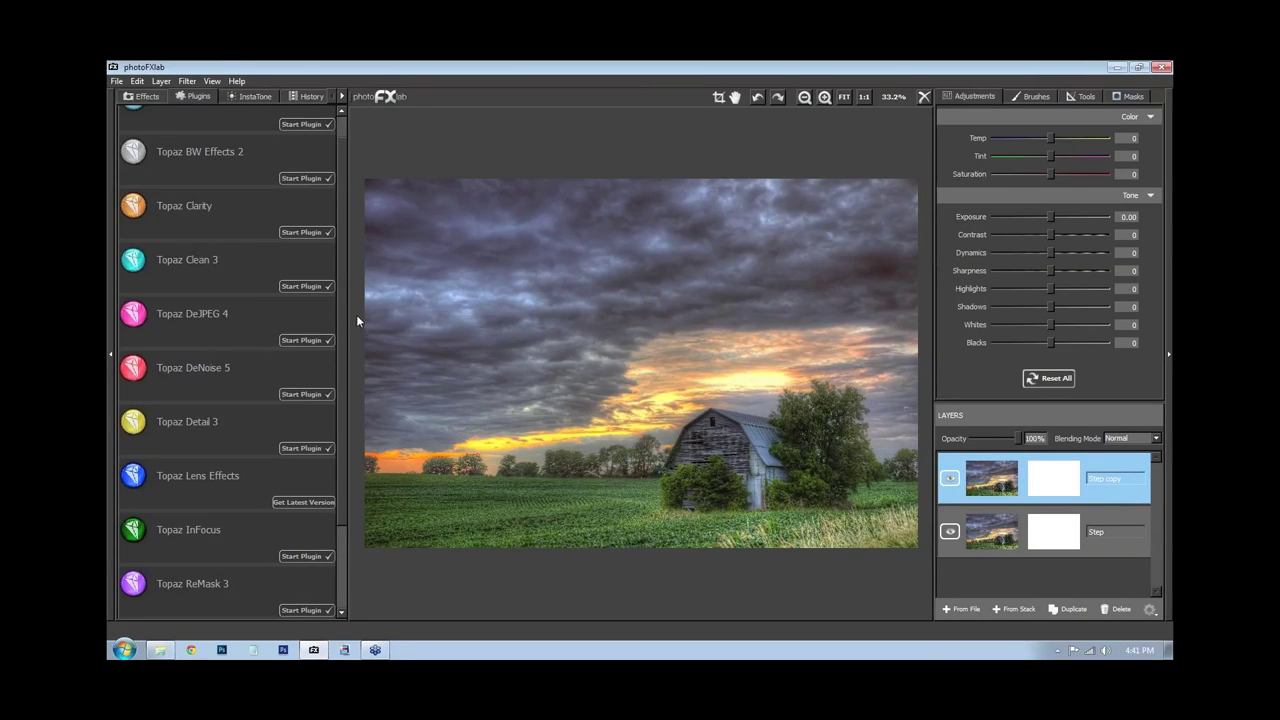
Launch Topaz Adjust 5 on the copied Step layer and reset all of its adjustments
{"action": "scroll", "coordinate": [345, 330], "scroll_direction": "down", "scroll_amount": 2}
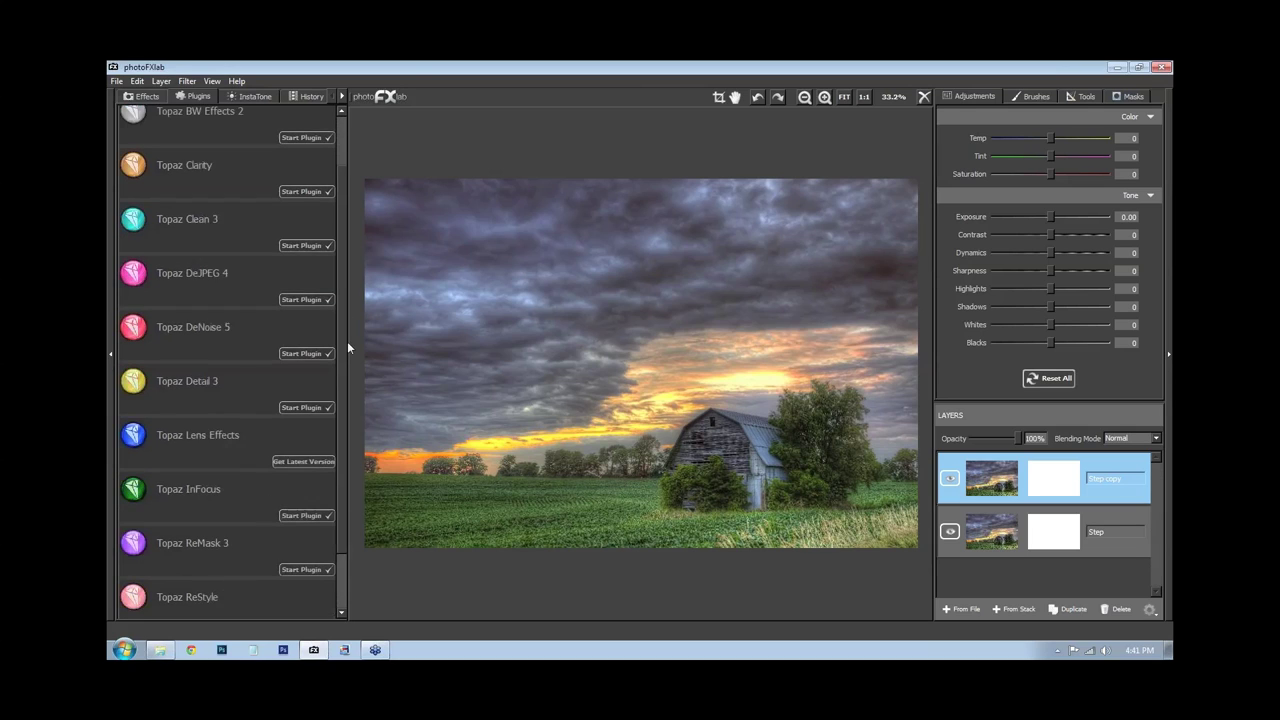
{"action": "scroll", "coordinate": [343, 330], "scroll_direction": "up", "scroll_amount": 3}
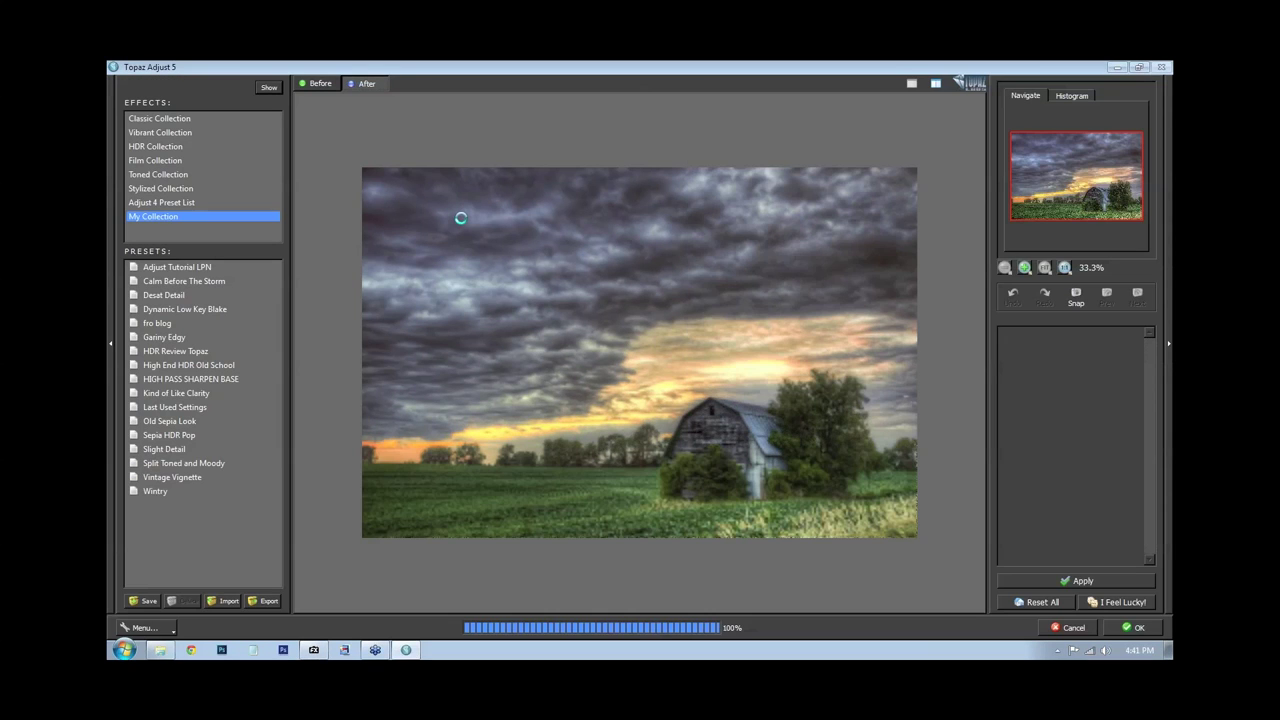
{"action": "left_click", "coordinate": [1040, 602]}
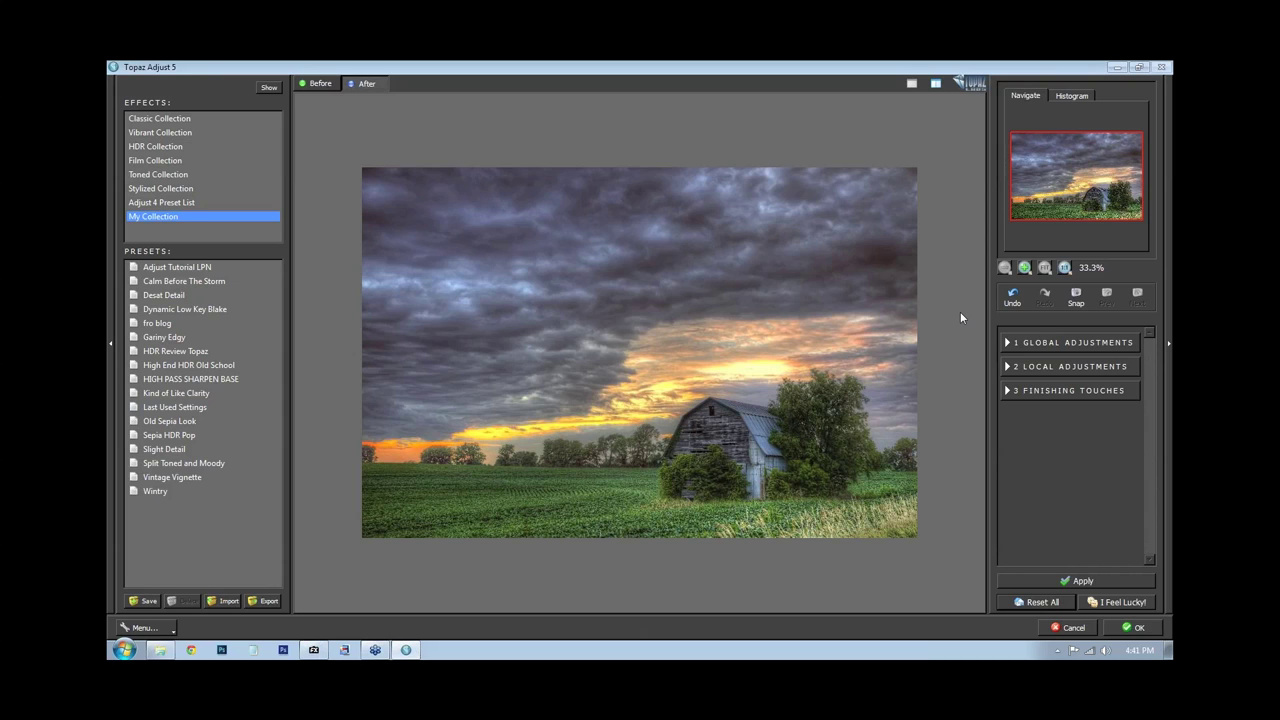
Set Adaptive Exposure to 0.27 and Regions to 50 in the global adjustments
{"action": "left_click", "coordinate": [1033, 342]}
{"action": "left_click", "coordinate": [1032, 363]}
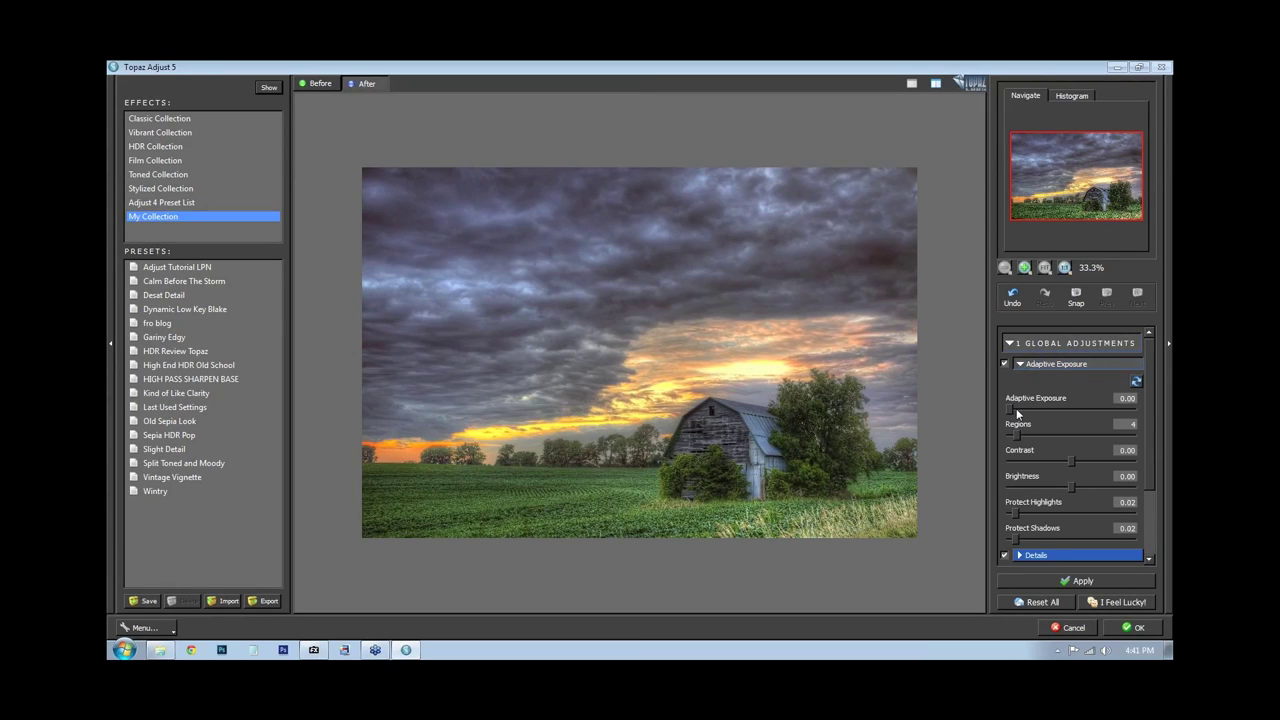
{"action": "left_click", "coordinate": [1016, 409]}
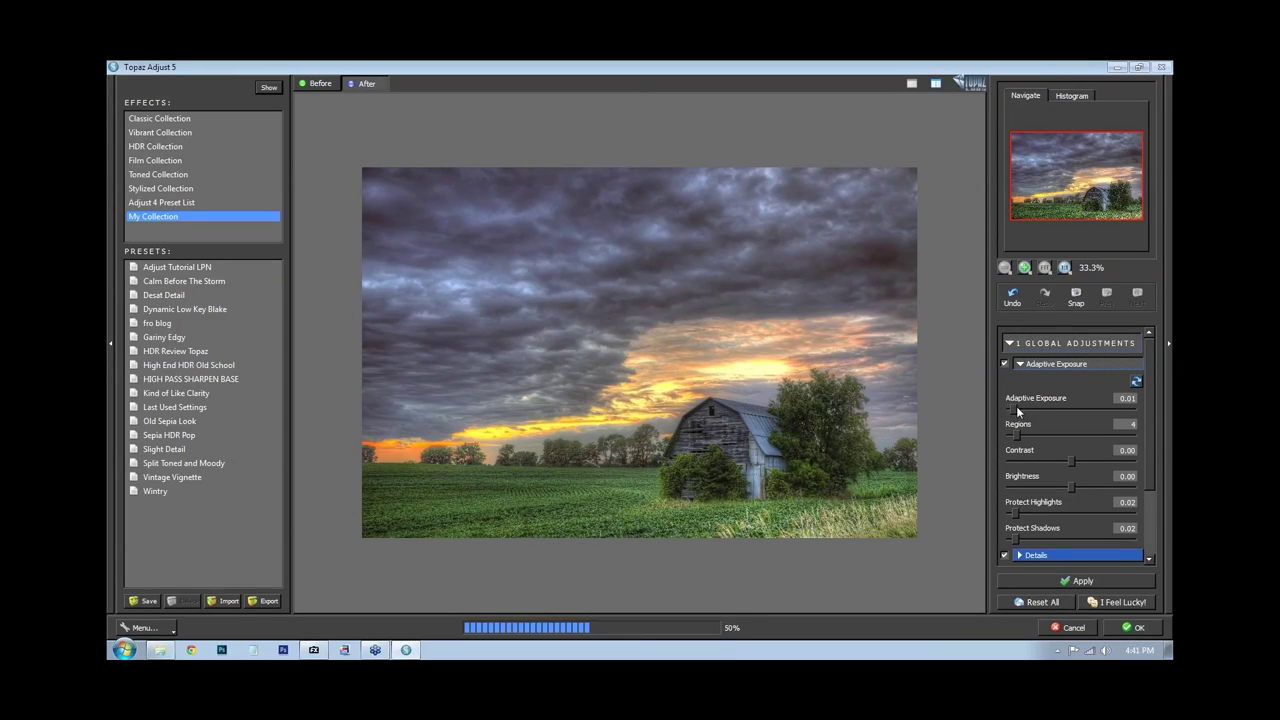
{"action": "left_click_drag", "start_coordinate": [1020, 406], "coordinate": [1041, 408]}
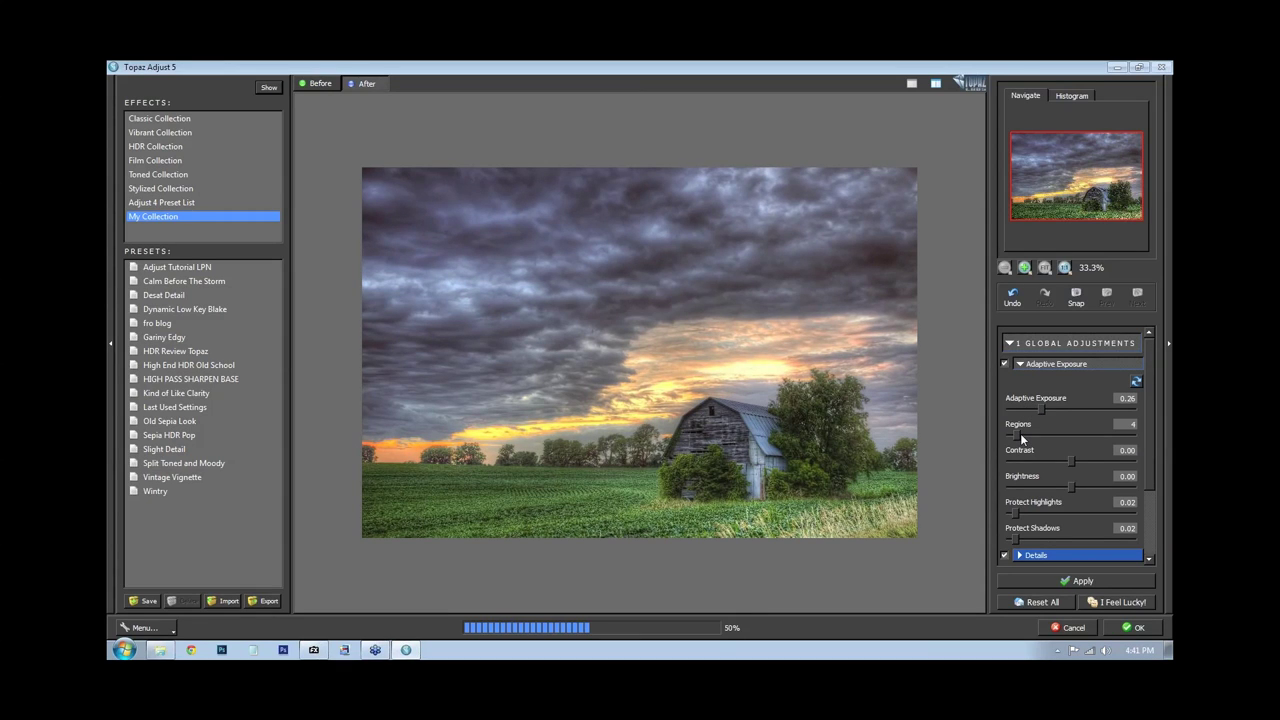
{"action": "mouse_move", "coordinate": [1036, 429]}
{"action": "left_mouse_down"}
{"action": "mouse_move", "coordinate": [1161, 414]}
{"action": "mouse_move", "coordinate": [1032, 426]}
{"action": "left_mouse_up"}
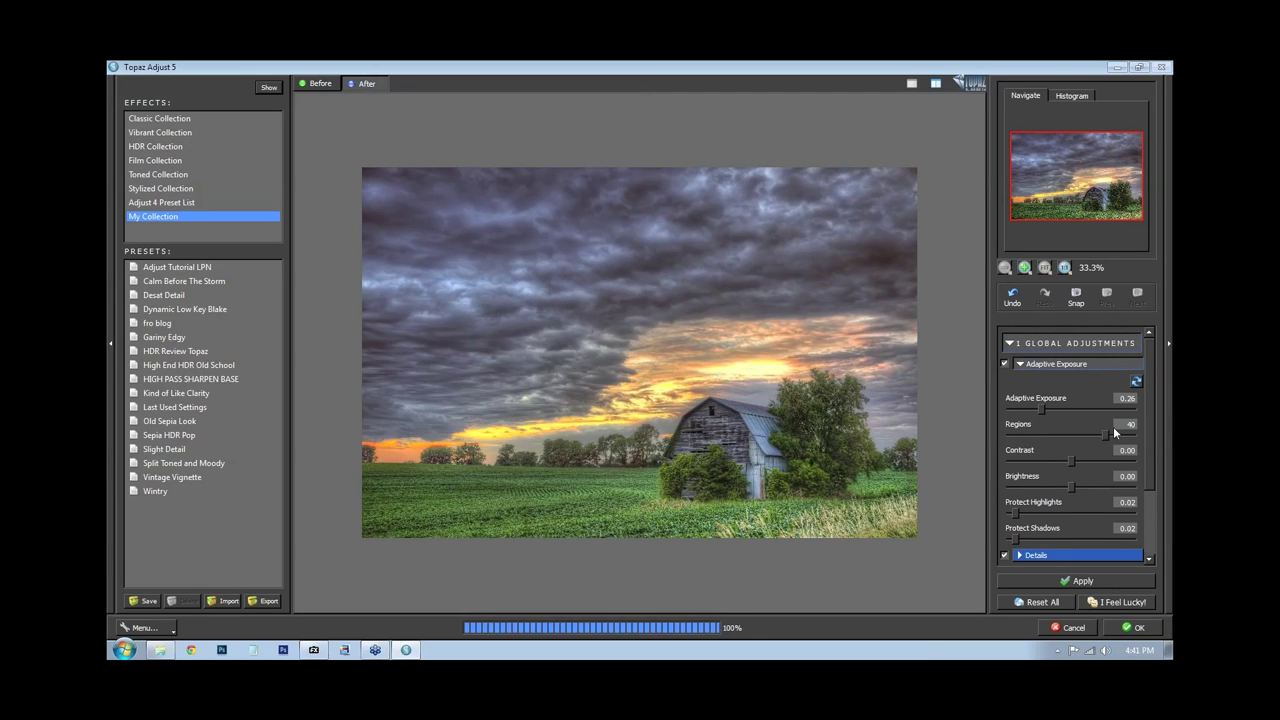
{"action": "left_click_drag", "start_coordinate": [1113, 426], "coordinate": [1133, 440]}
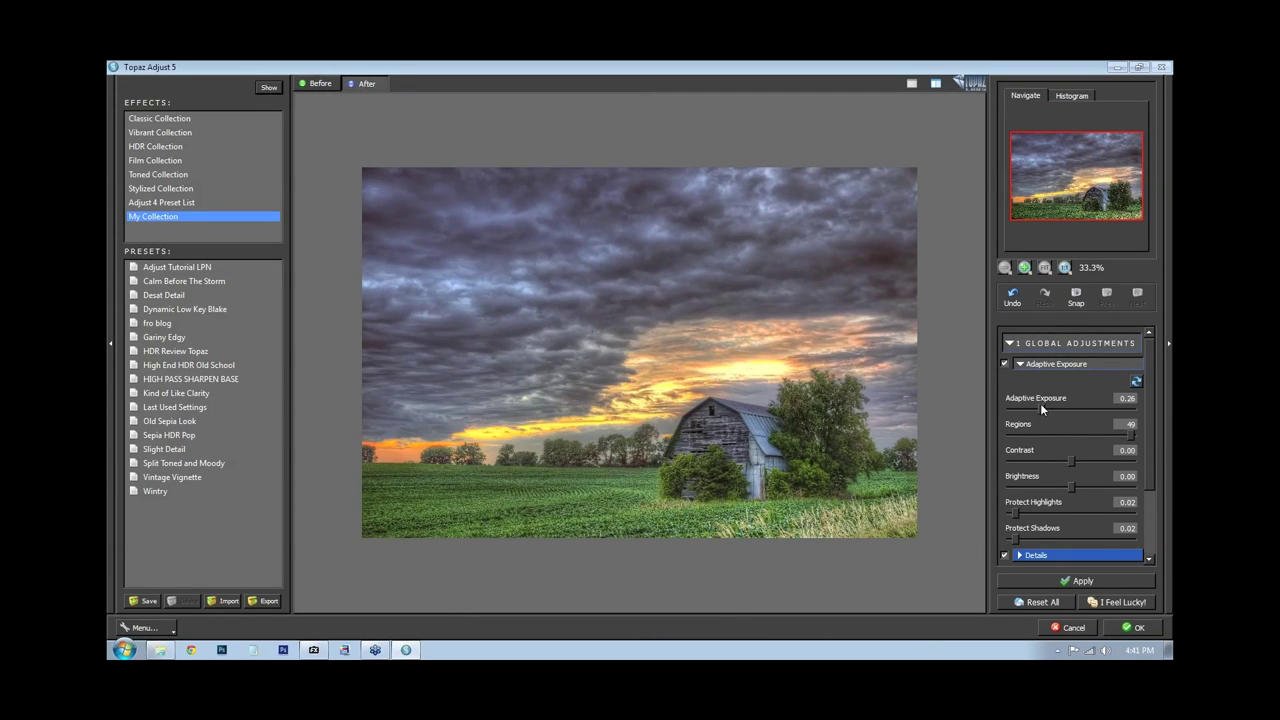
{"action": "left_click_drag", "start_coordinate": [1042, 406], "coordinate": [1043, 406]}
{"action": "left_click_drag", "start_coordinate": [1129, 432], "coordinate": [1145, 435]}
{"action": "left_click", "coordinate": [1126, 450]}
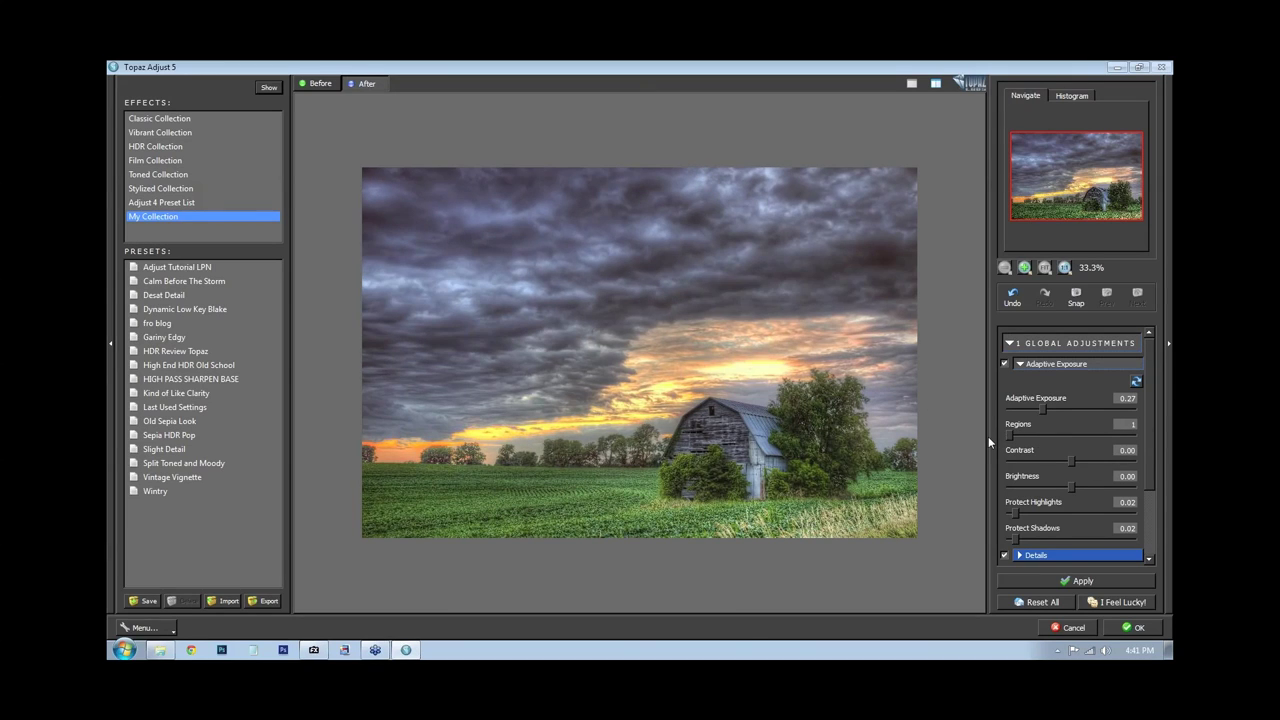
{"action": "left_click_drag", "start_coordinate": [1011, 438], "coordinate": [1131, 437]}
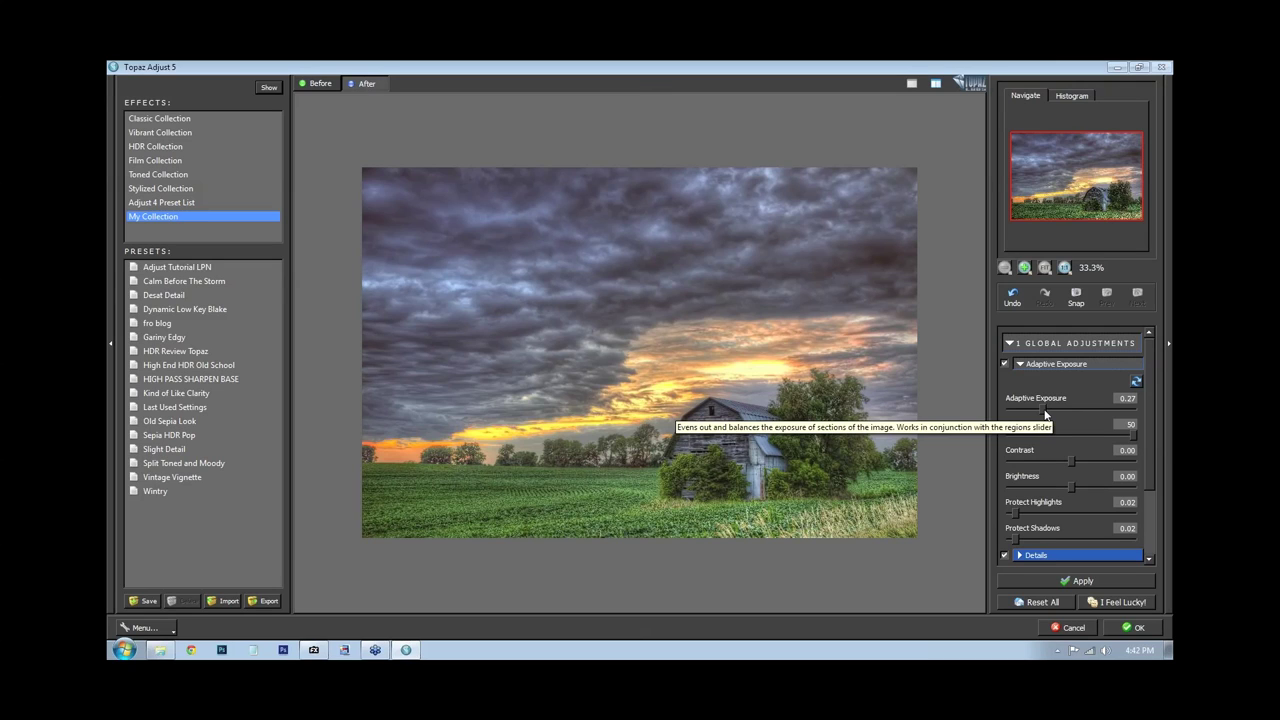
Raise the Adaptive Exposure contrast to 1.89
{"action": "left_click", "coordinate": [1072, 459]}
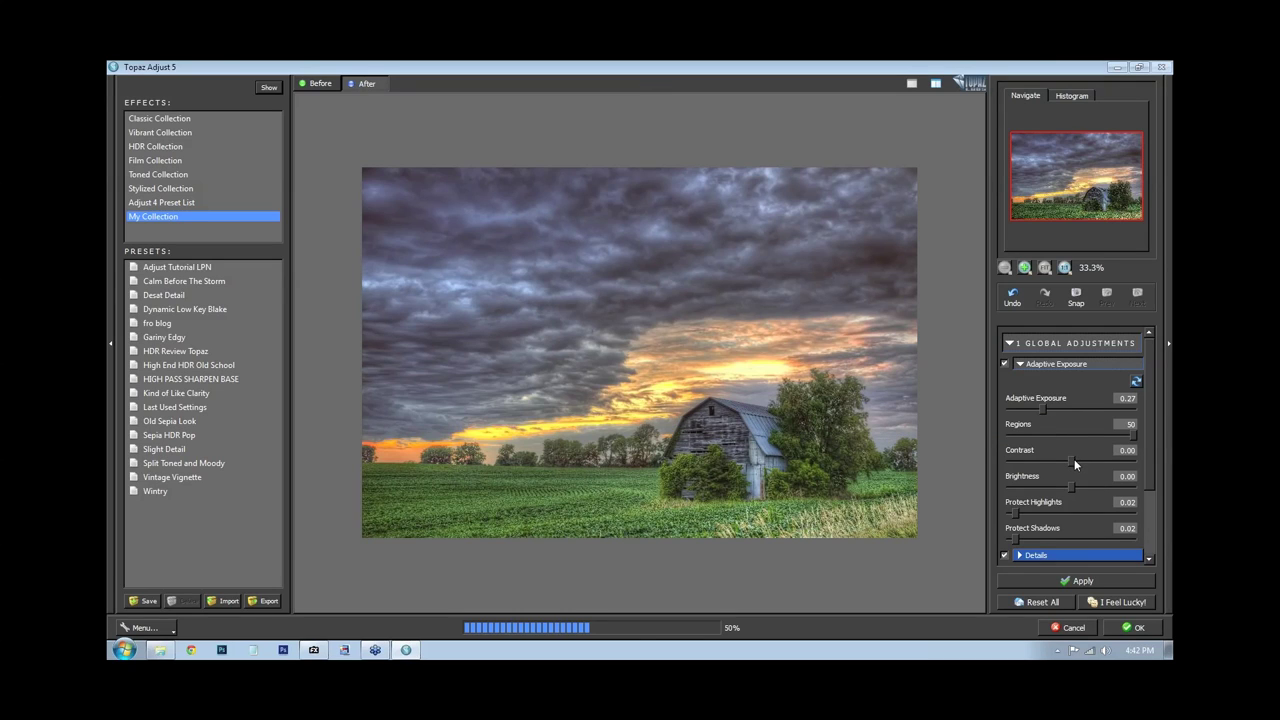
{"action": "left_click_drag", "start_coordinate": [1075, 459], "coordinate": [1100, 462]}
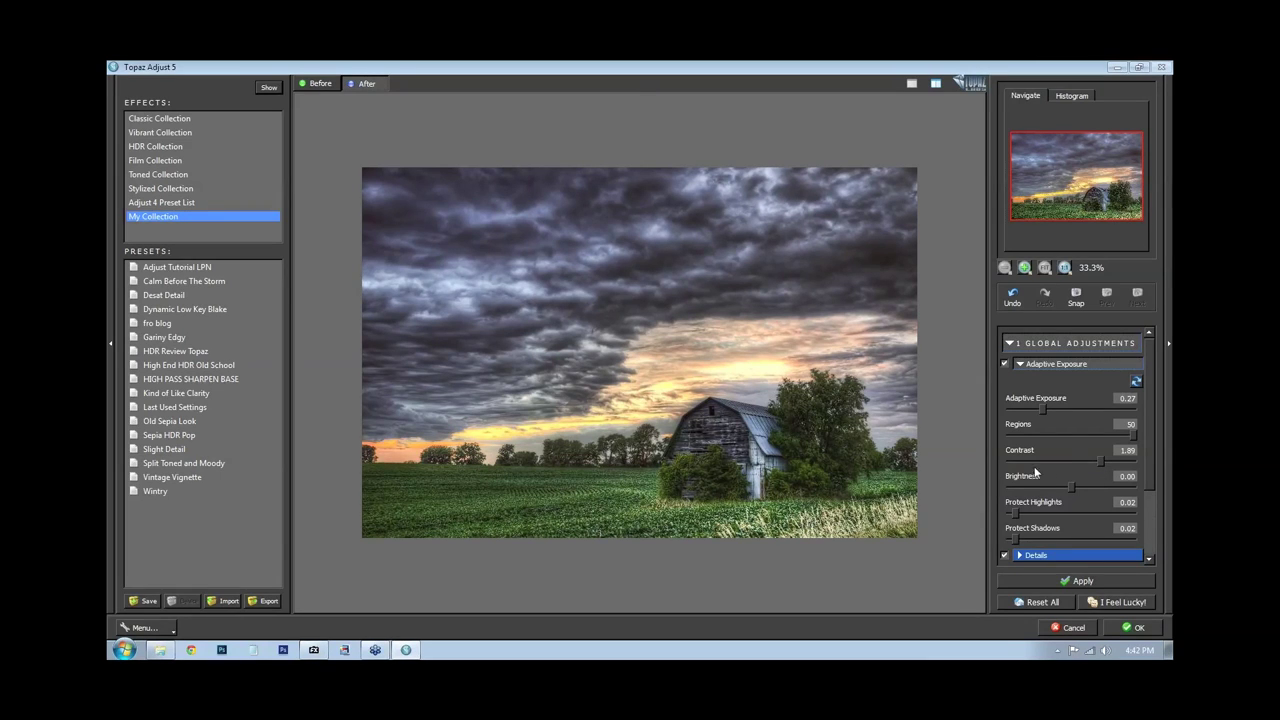
{"action": "left_click", "coordinate": [1019, 364]}
Disable the Color and Noise global adjustments and raise the Details strength slightly
{"action": "left_click", "coordinate": [1004, 398]}
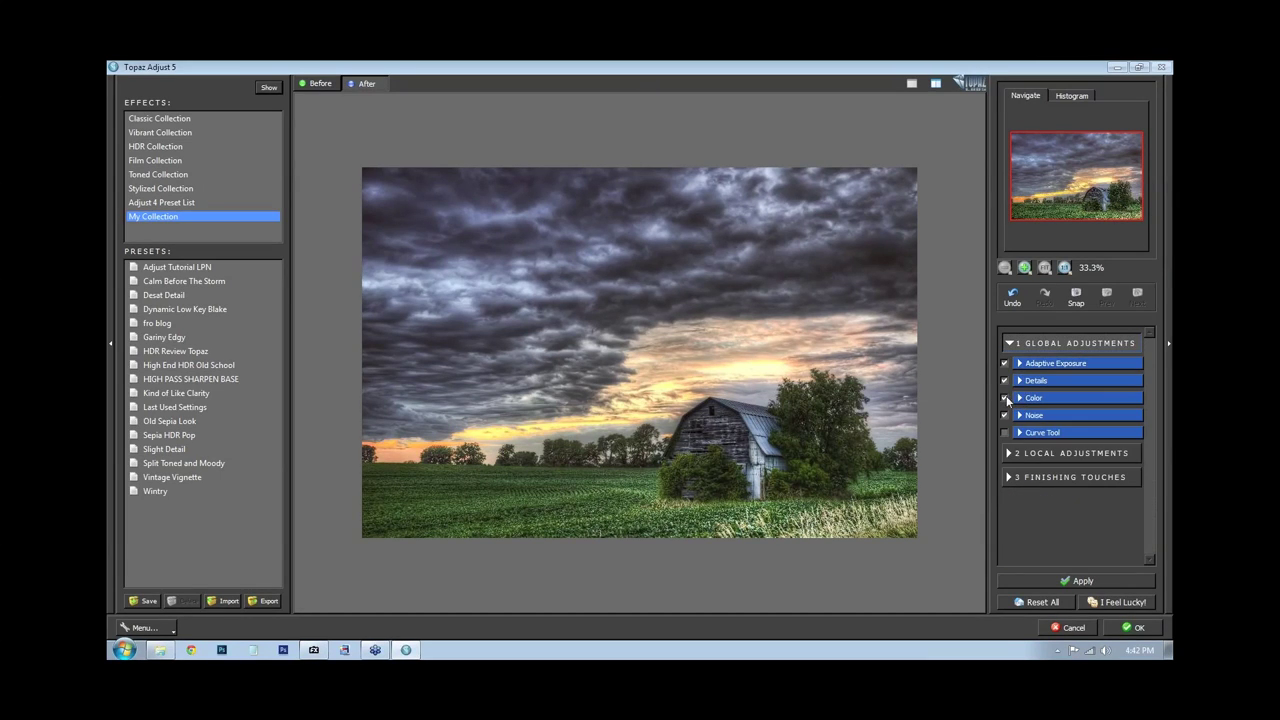
{"action": "left_click", "coordinate": [1004, 415]}
{"action": "left_click", "coordinate": [1020, 381]}
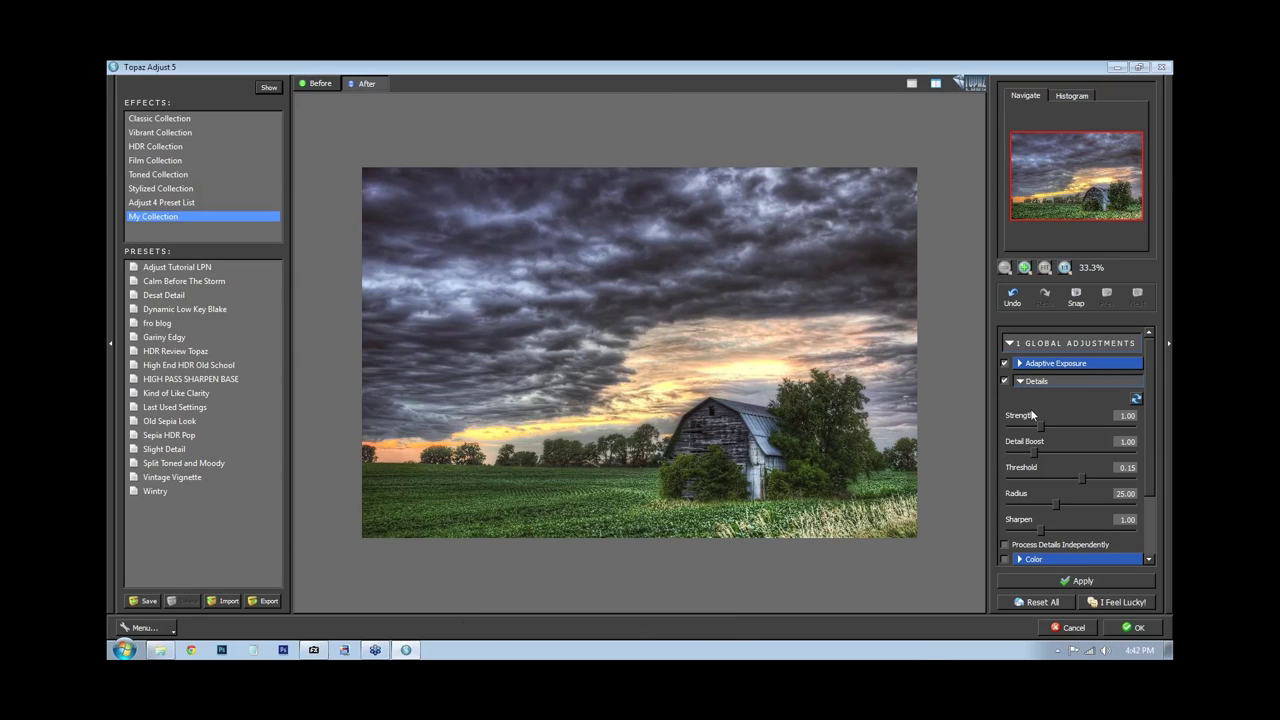
{"action": "mouse_move", "coordinate": [1037, 422]}
{"action": "left_mouse_down"}
{"action": "mouse_move", "coordinate": [1133, 430]}
{"action": "mouse_move", "coordinate": [1050, 427]}
{"action": "left_mouse_up"}
{"action": "left_click", "coordinate": [1021, 380]}
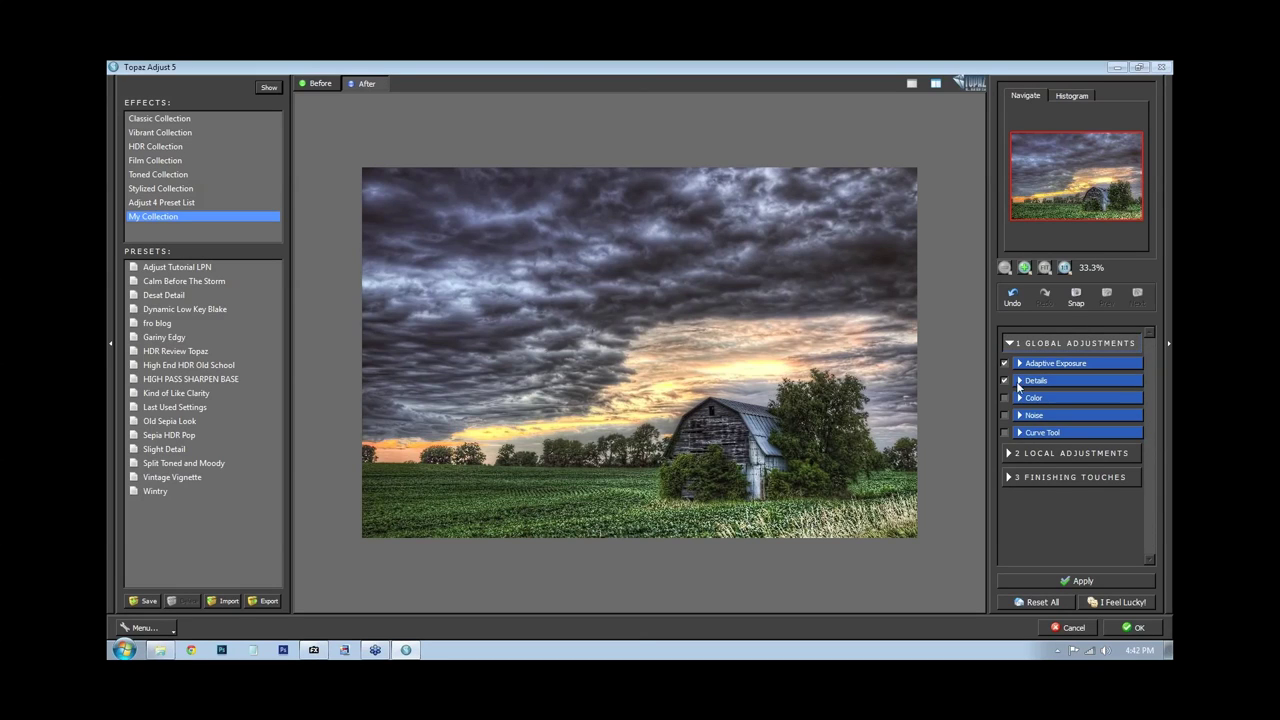
Enable the Tone finishing touch and set its second region color to a muted khaki, RGB 170, 170, 127
{"action": "left_click", "coordinate": [1022, 480]}
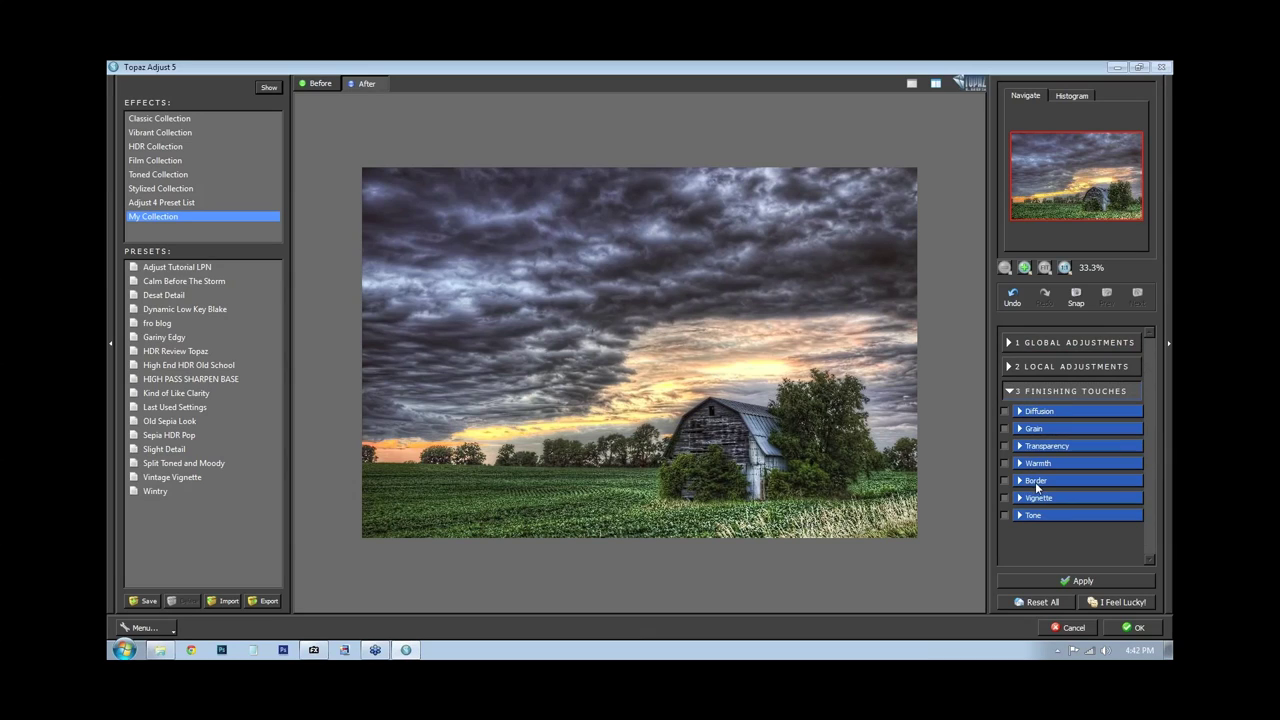
{"action": "left_click", "coordinate": [1012, 518]}
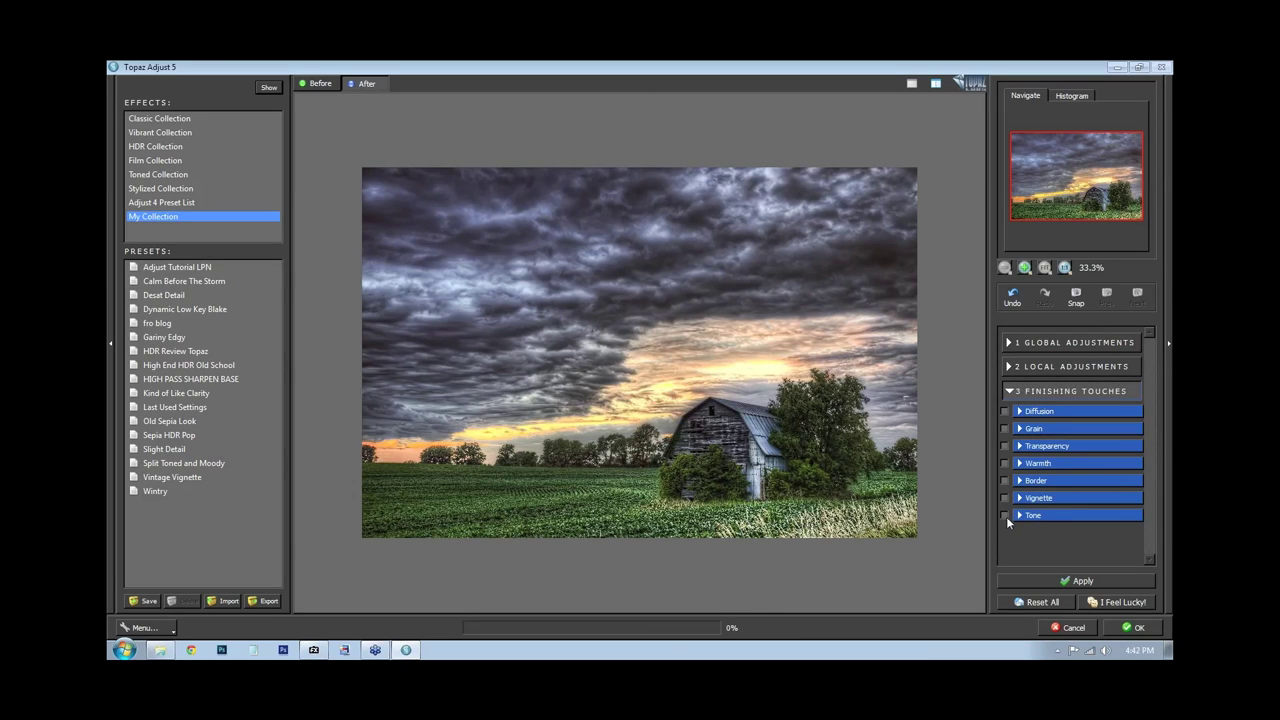
{"action": "left_click", "coordinate": [1020, 515]}
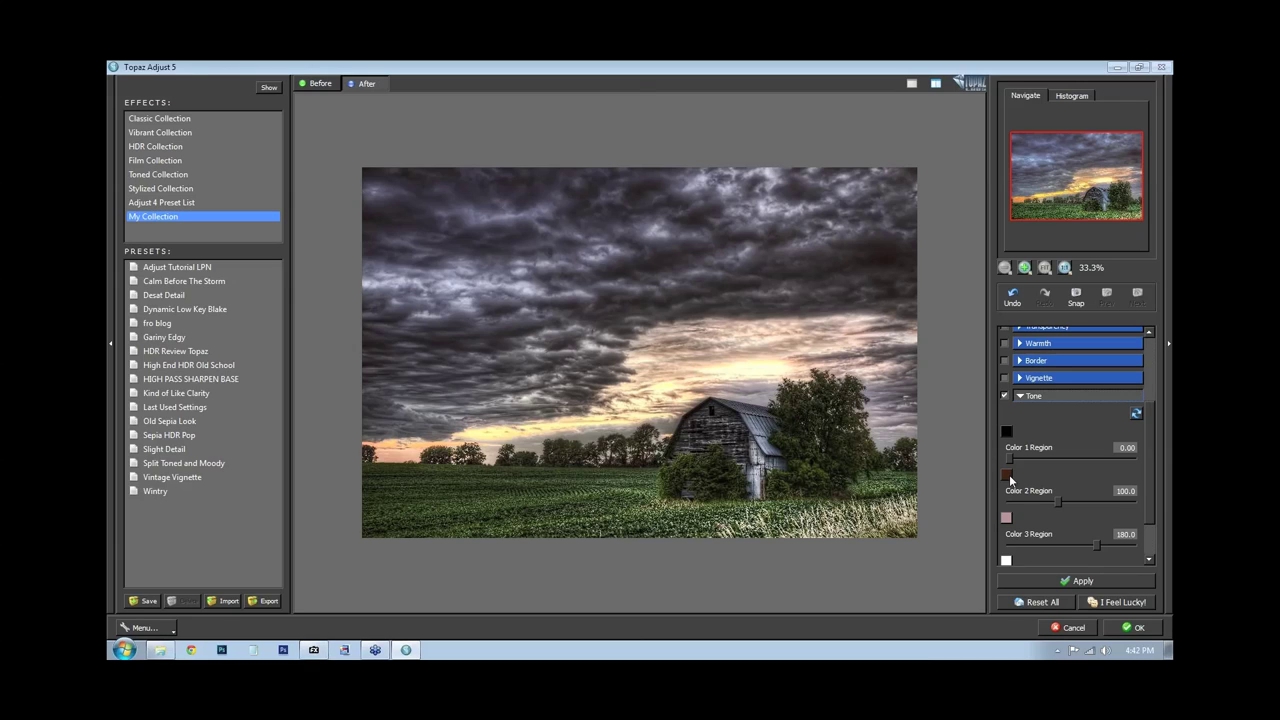
{"action": "left_click", "coordinate": [1008, 476]}
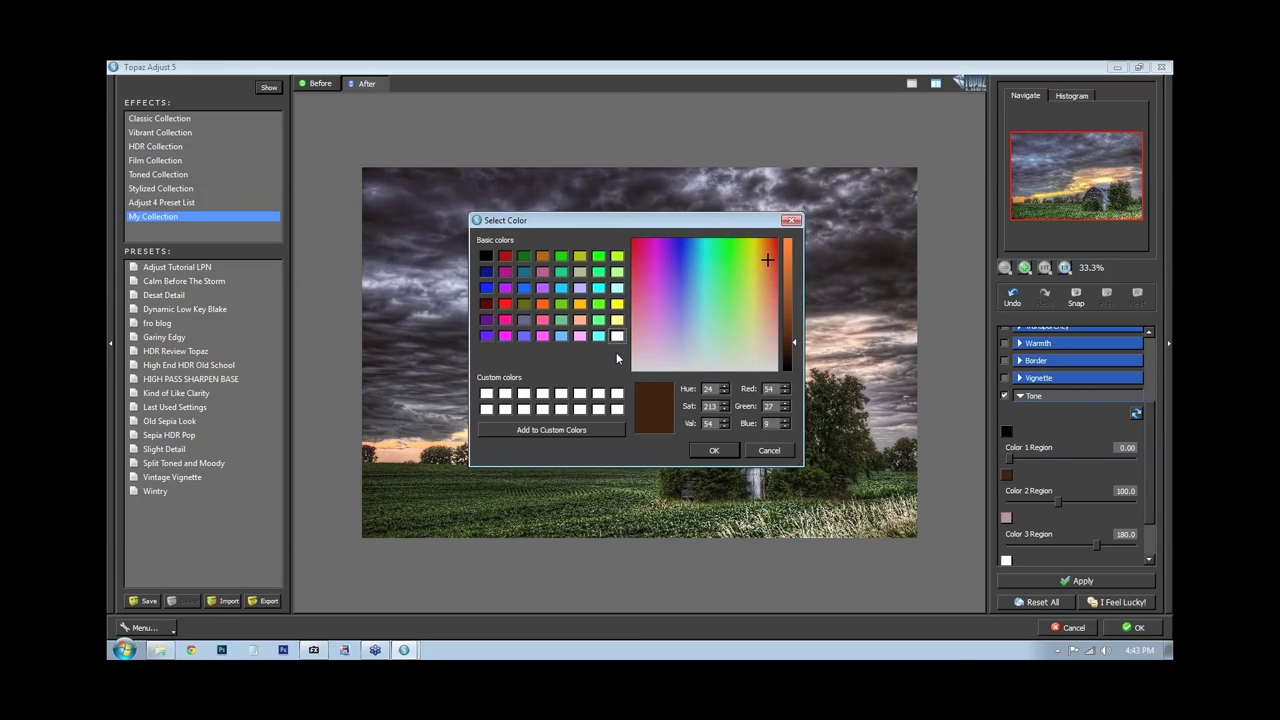
{"action": "left_click", "coordinate": [769, 450]}
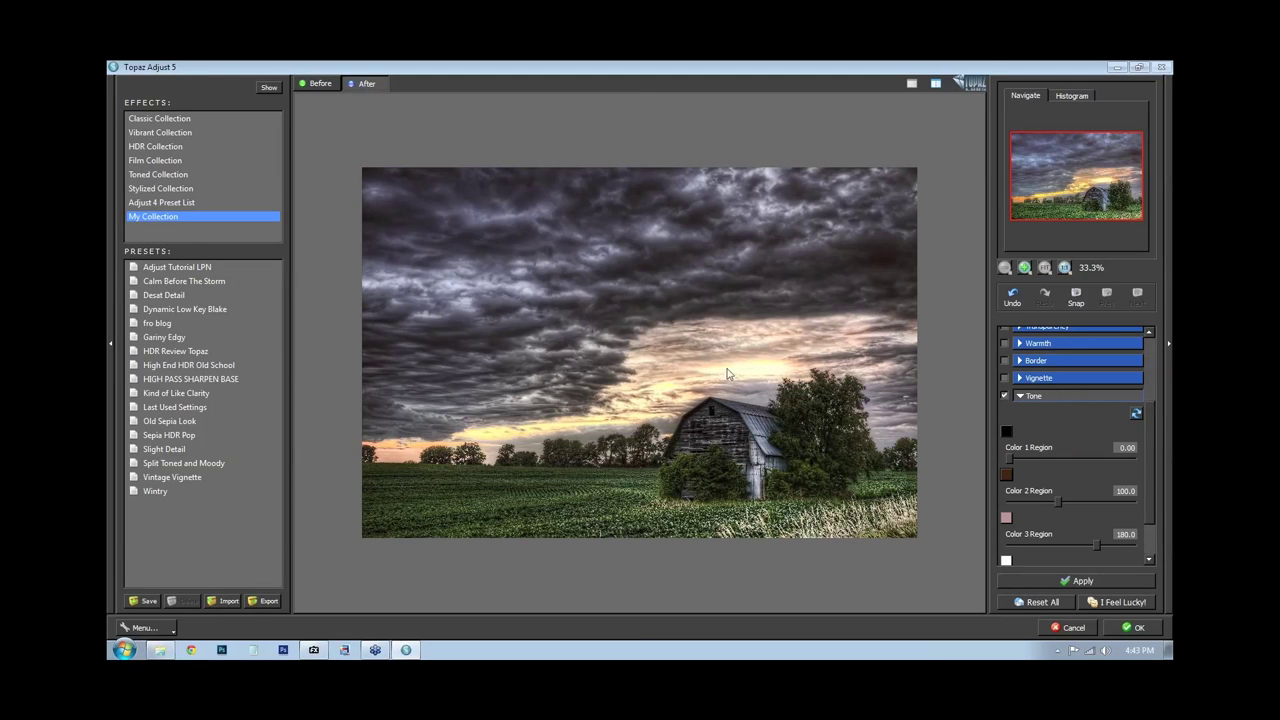
{"action": "left_click", "coordinate": [1006, 475]}
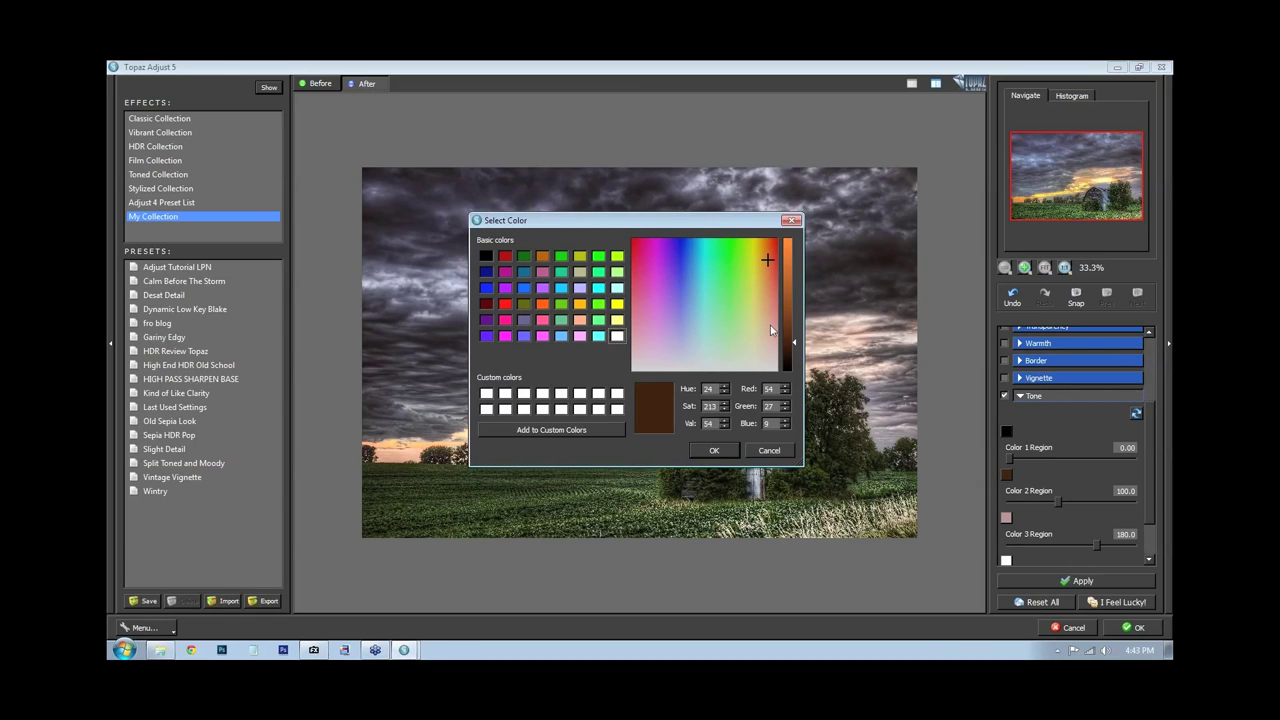
{"action": "left_click", "coordinate": [580, 272]}
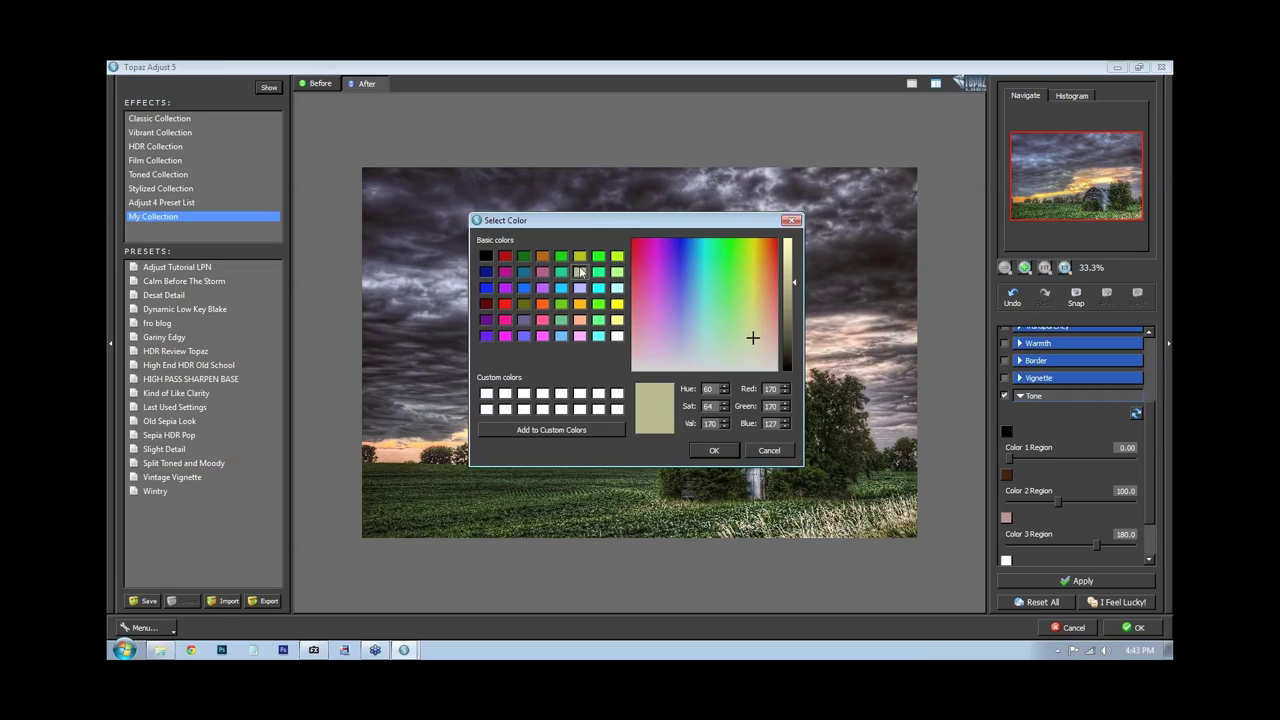
{"action": "left_click", "coordinate": [714, 450]}
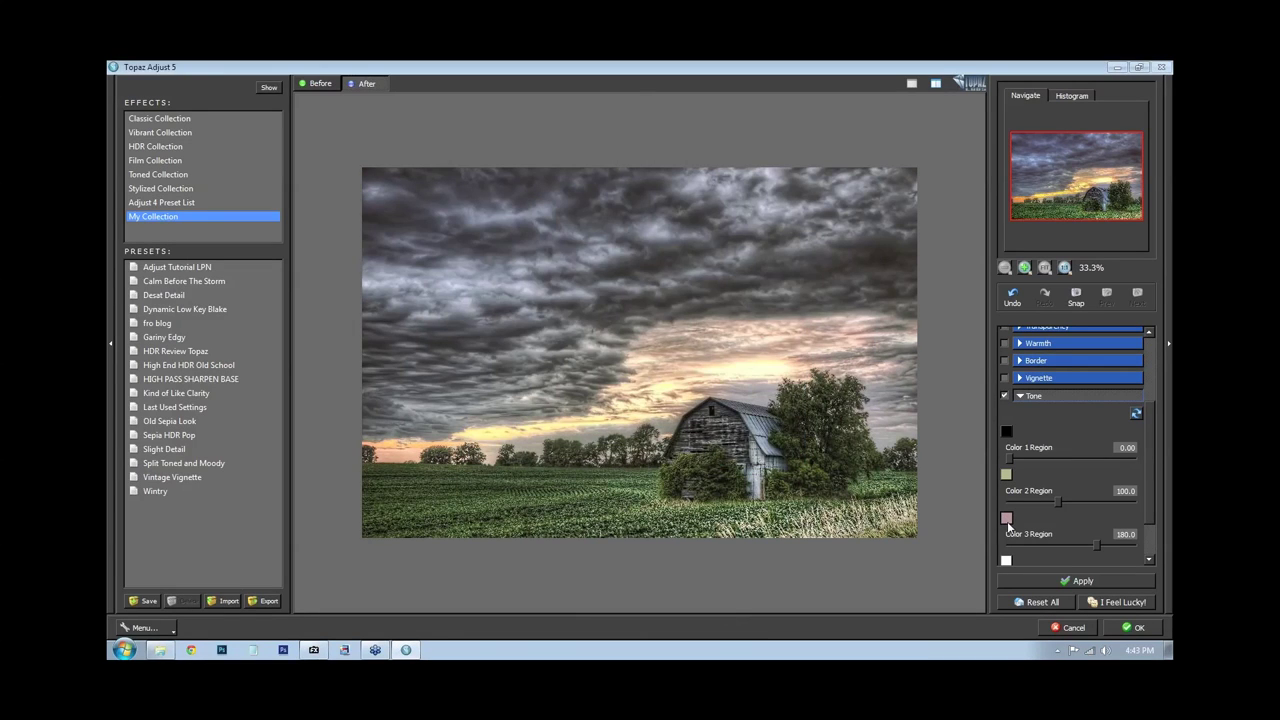
Set the third Tone region color to bright yellow and fine-tune the Tone Strength
{"action": "left_click", "coordinate": [1006, 517]}
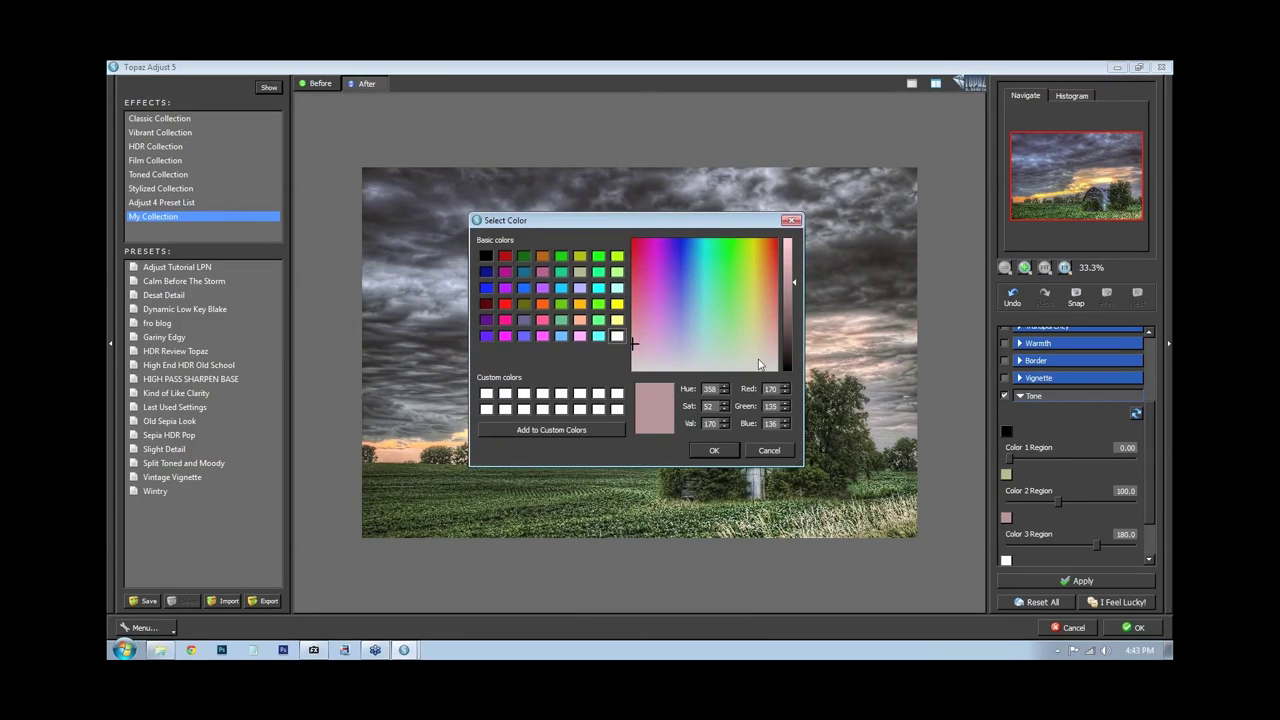
{"action": "left_click", "coordinate": [617, 304]}
{"action": "left_click", "coordinate": [716, 451]}
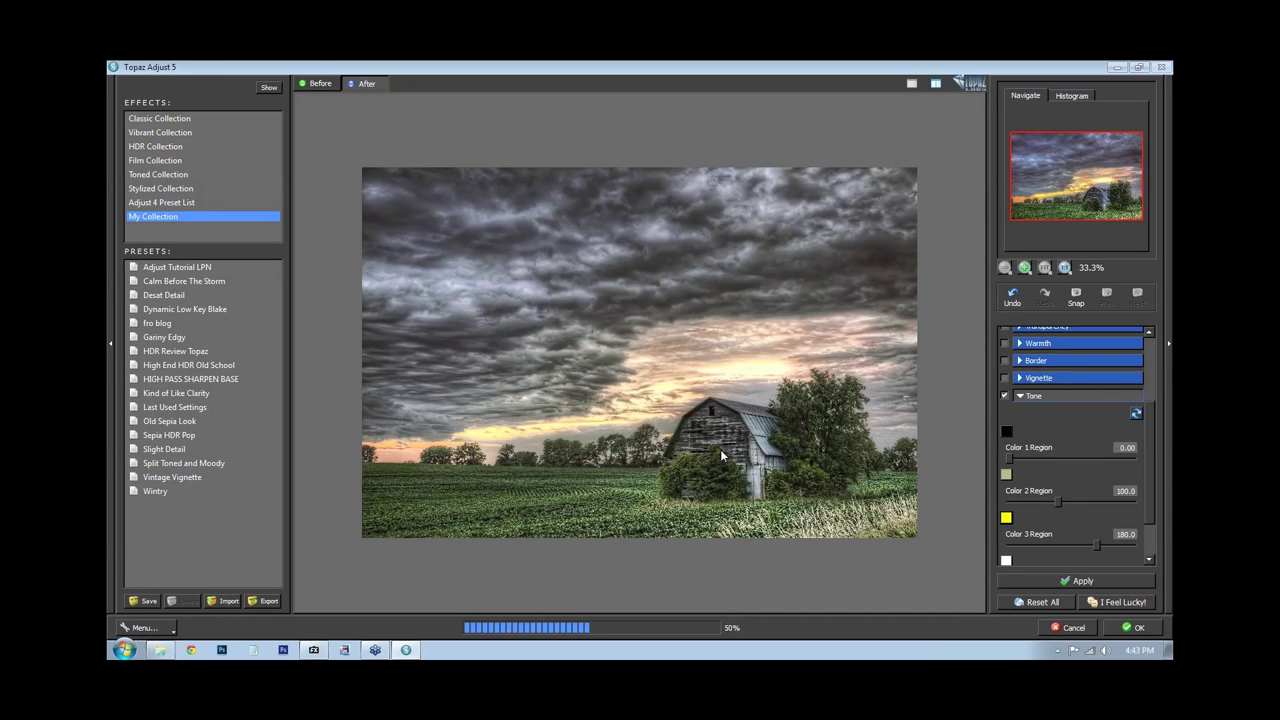
{"action": "scroll", "coordinate": [1061, 441], "scroll_direction": "down", "scroll_amount": 1}
{"action": "scroll", "coordinate": [1061, 441], "scroll_direction": "down", "scroll_amount": 1}
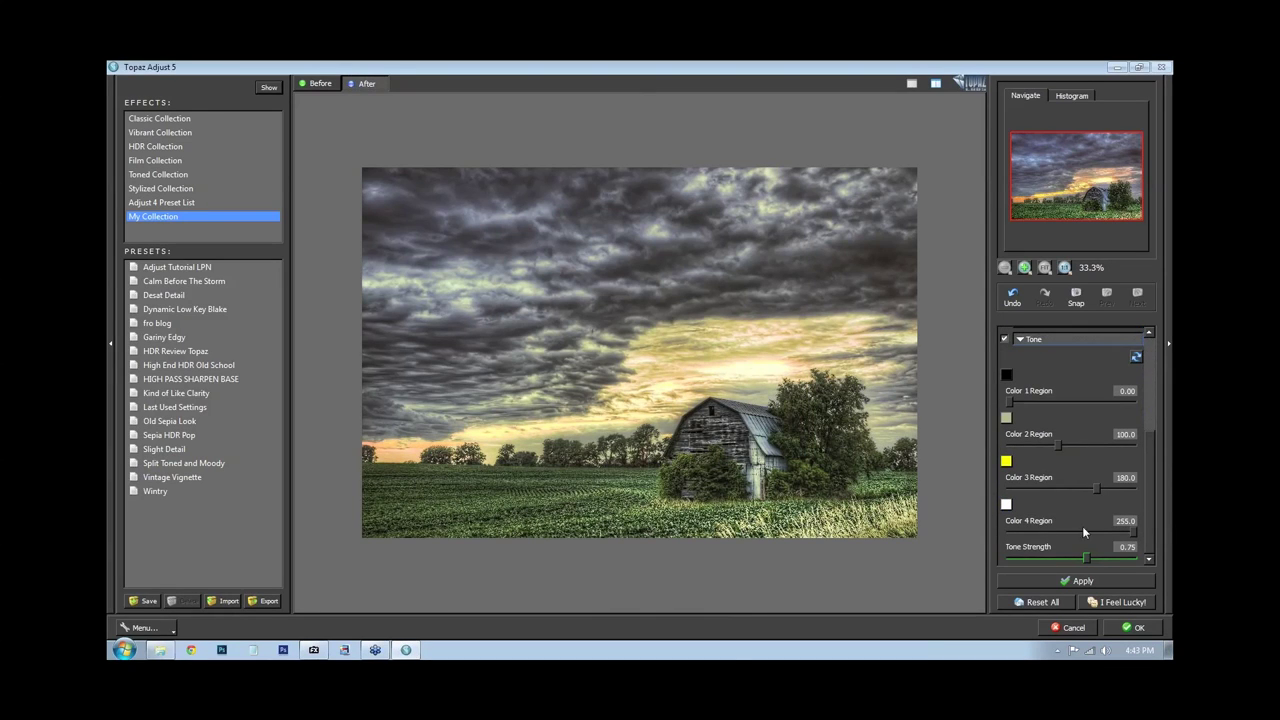
{"action": "left_click_drag", "start_coordinate": [1090, 557], "coordinate": [1090, 558]}
{"action": "left_click", "coordinate": [1021, 340]}
Set the Overall Transparency of the effect to 0.38
{"action": "left_click", "coordinate": [1037, 447]}
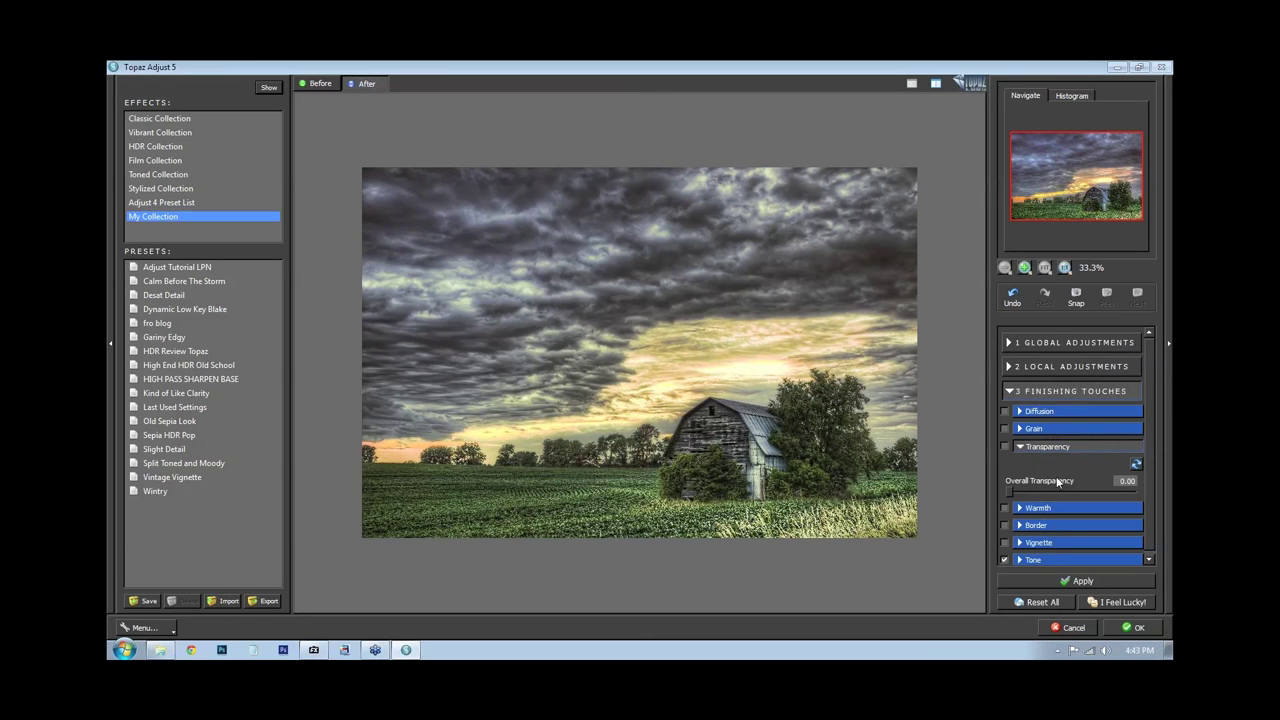
{"action": "left_click", "coordinate": [1011, 490]}
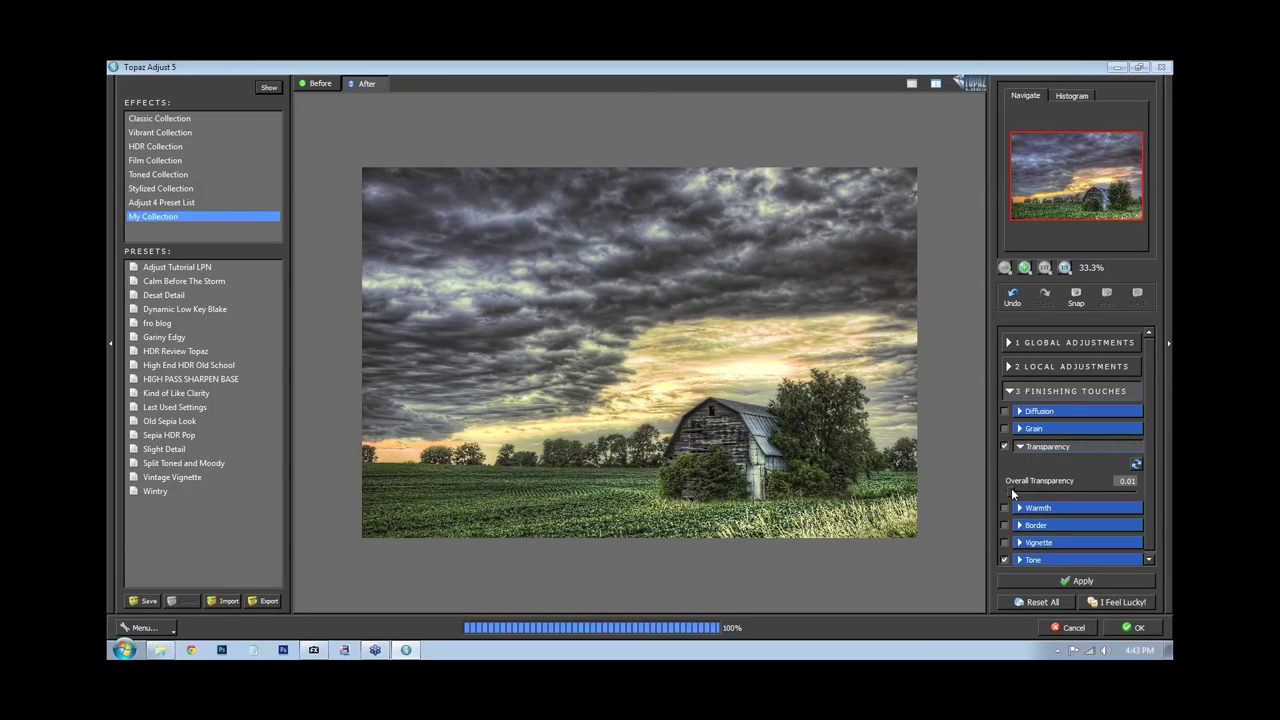
{"action": "left_click_drag", "start_coordinate": [1021, 495], "coordinate": [1056, 493]}
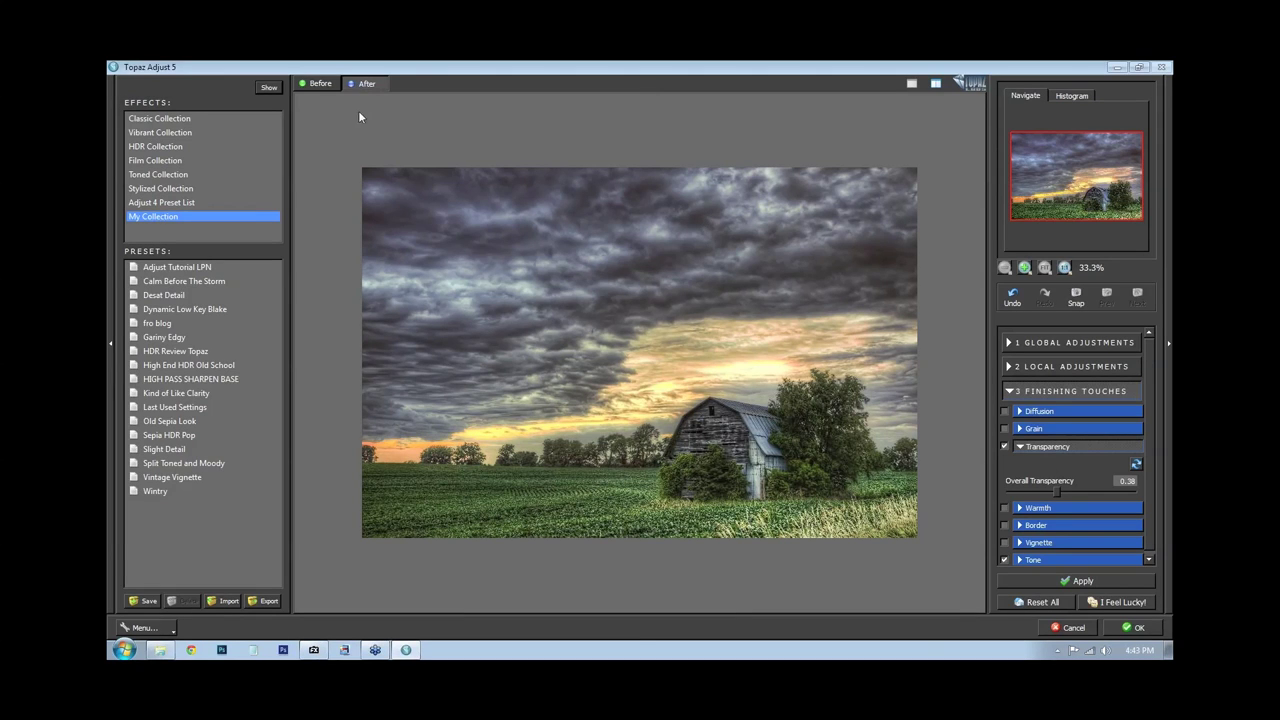
Compare the original with the adjusted image and apply the Adjust 5 result to the layer
{"action": "left_click", "coordinate": [314, 83]}
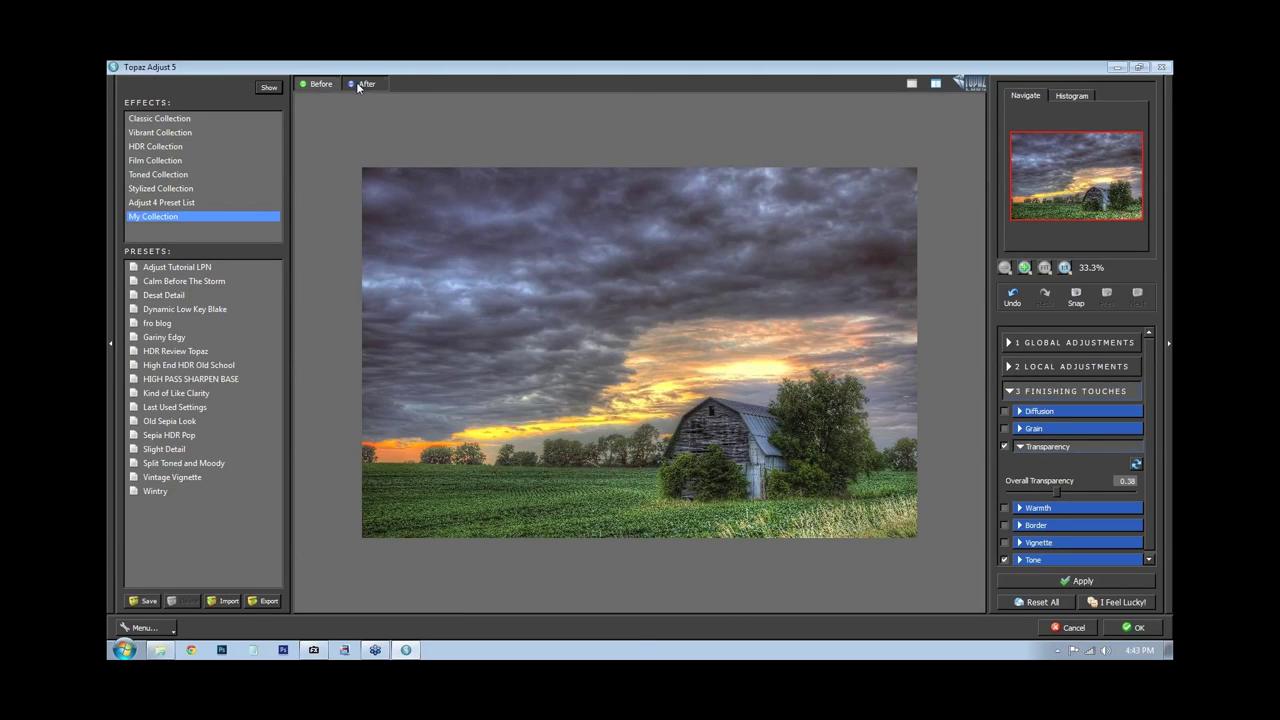
{"action": "left_click", "coordinate": [363, 84]}
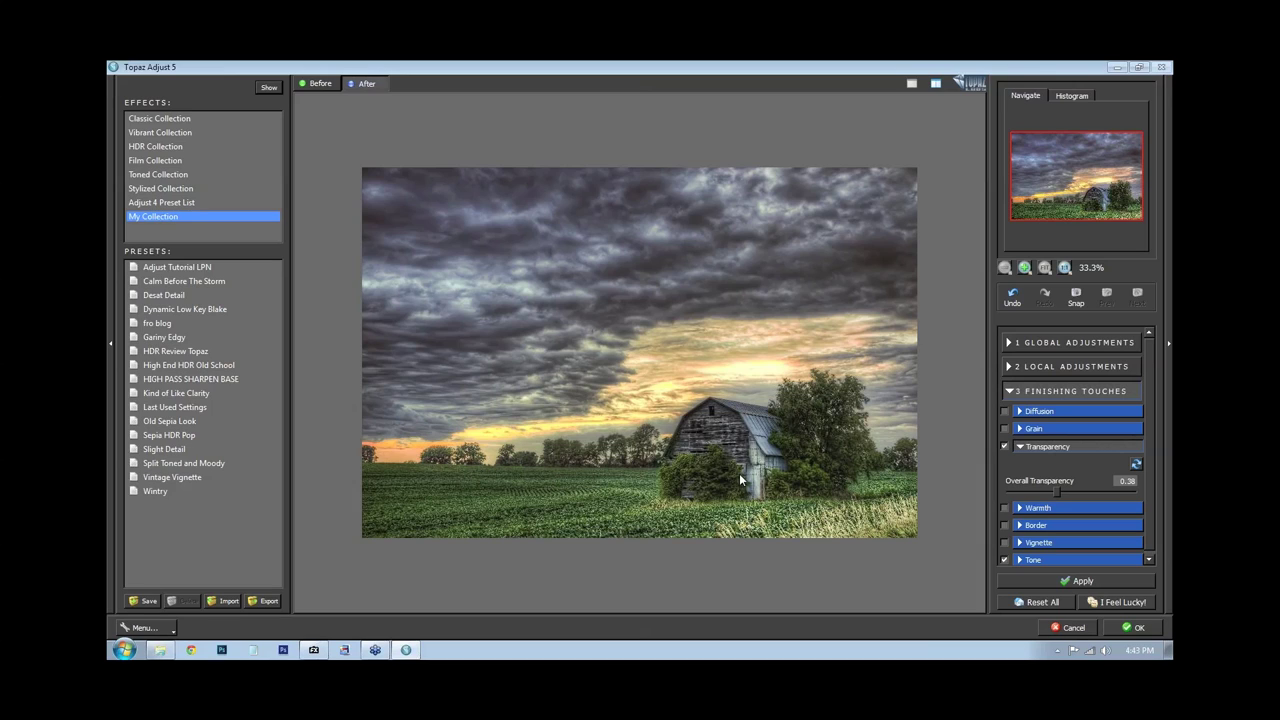
{"action": "left_click", "coordinate": [1138, 628]}
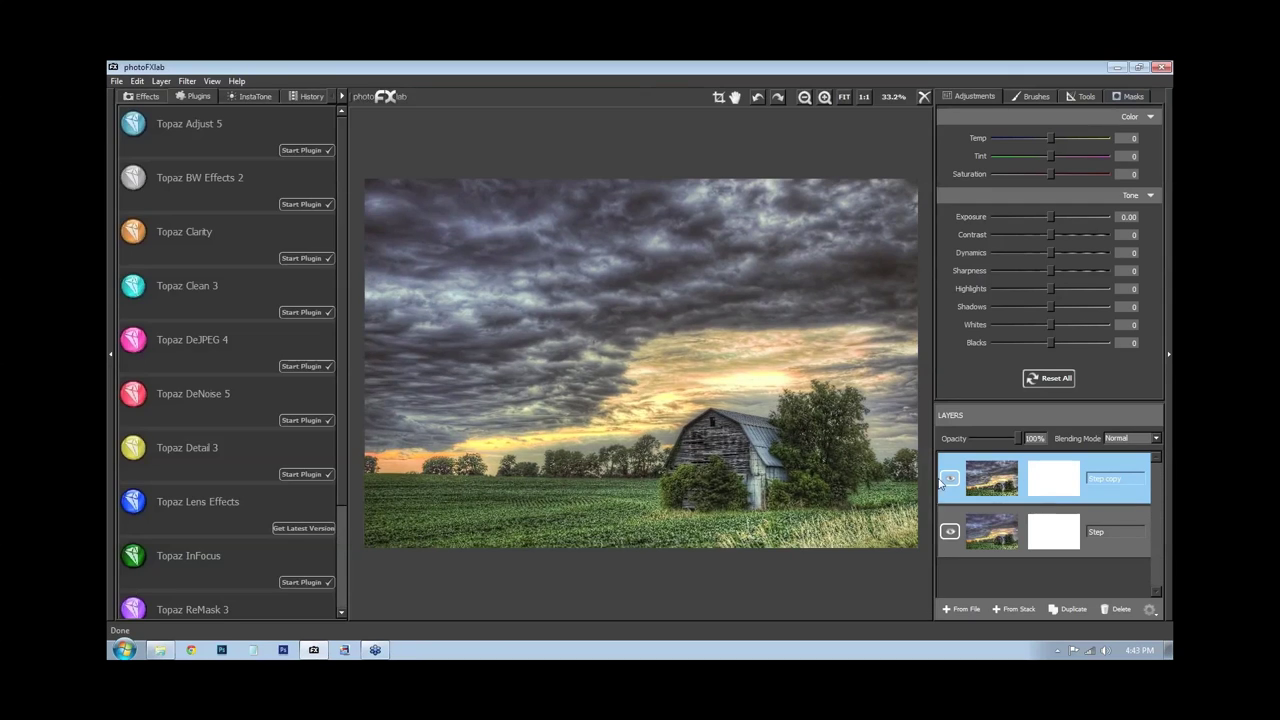
Hide the Step copy layer and launch Topaz ReStyle on the Step layer beneath it
{"action": "left_click", "coordinate": [949, 481]}
{"action": "left_click", "coordinate": [995, 547]}
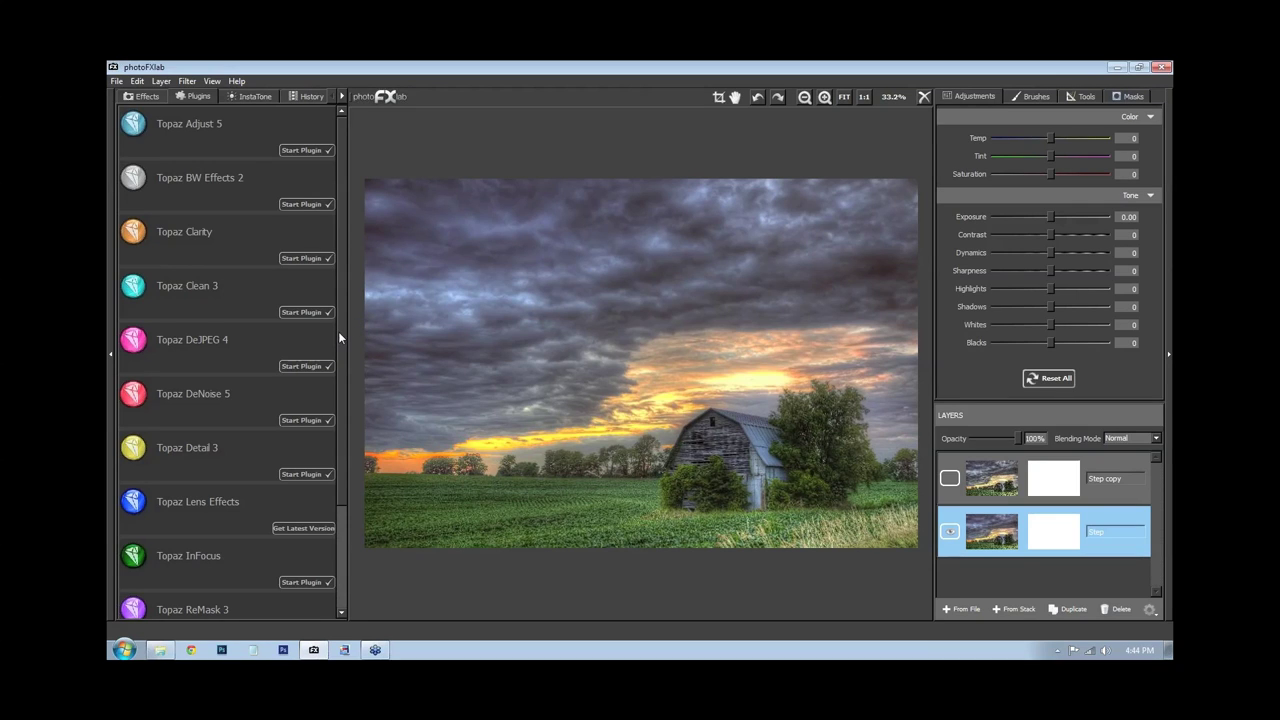
{"action": "scroll", "coordinate": [338, 331], "scroll_direction": "down", "scroll_amount": 3}
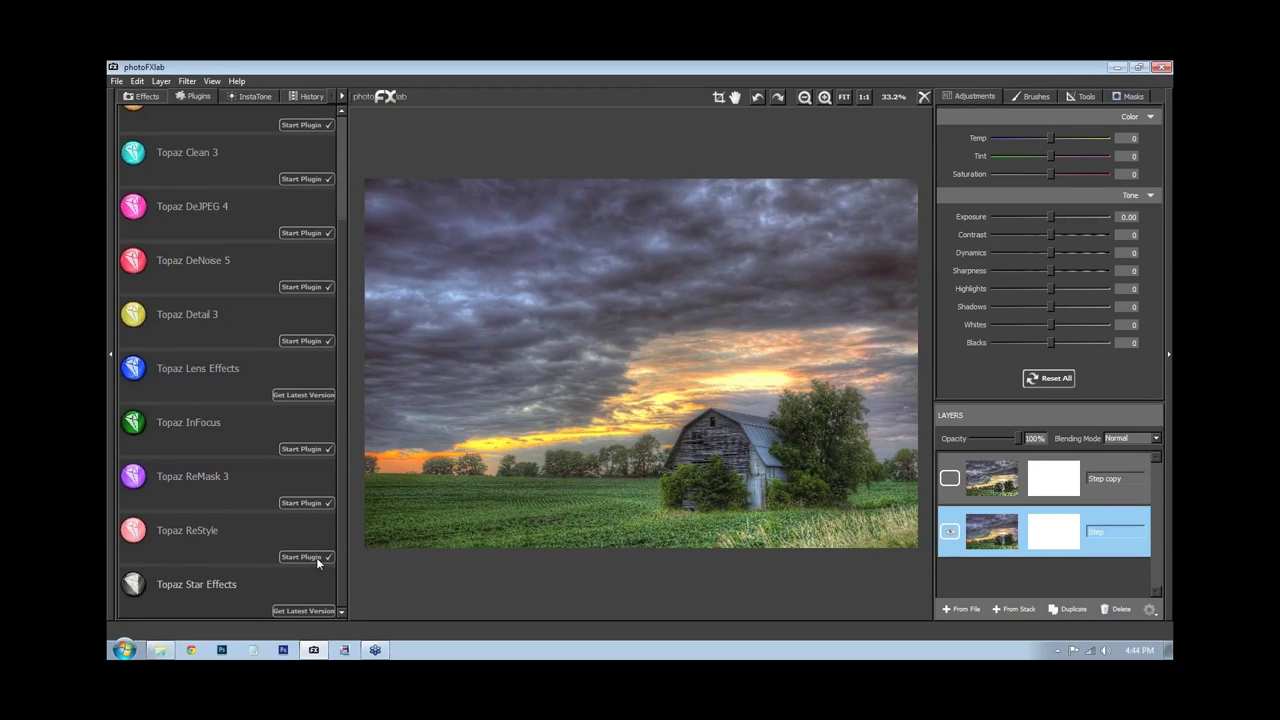
{"action": "left_click", "coordinate": [316, 557]}
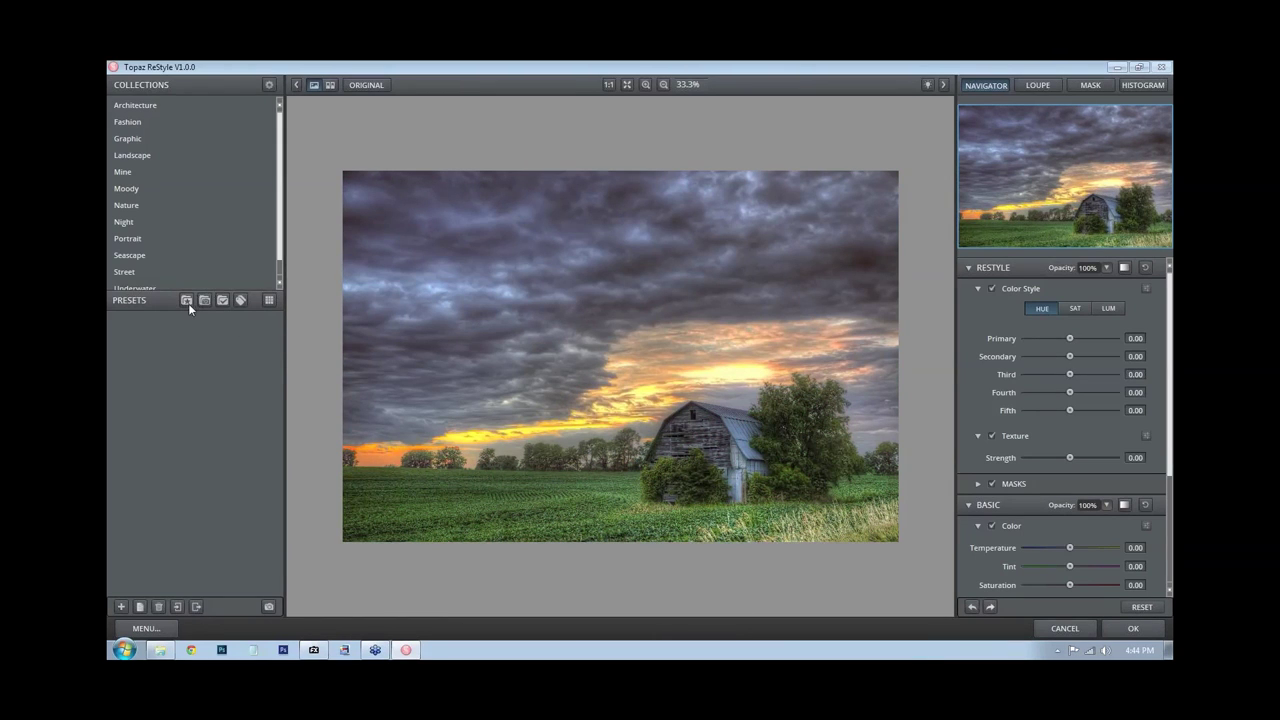
Browse the Fashion collection's presets and switch the list to the set containing Ice Cool and Fresh
{"action": "left_click", "coordinate": [146, 125]}
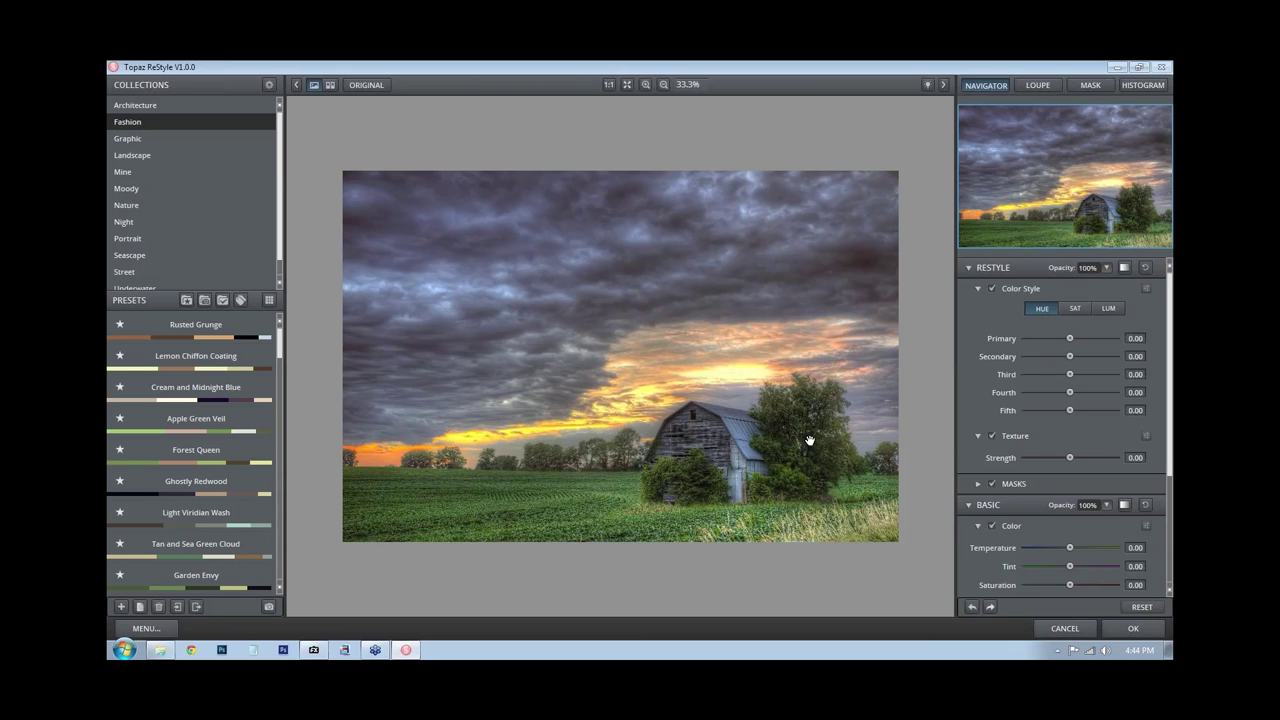
{"action": "mouse_move", "coordinate": [210, 327]}
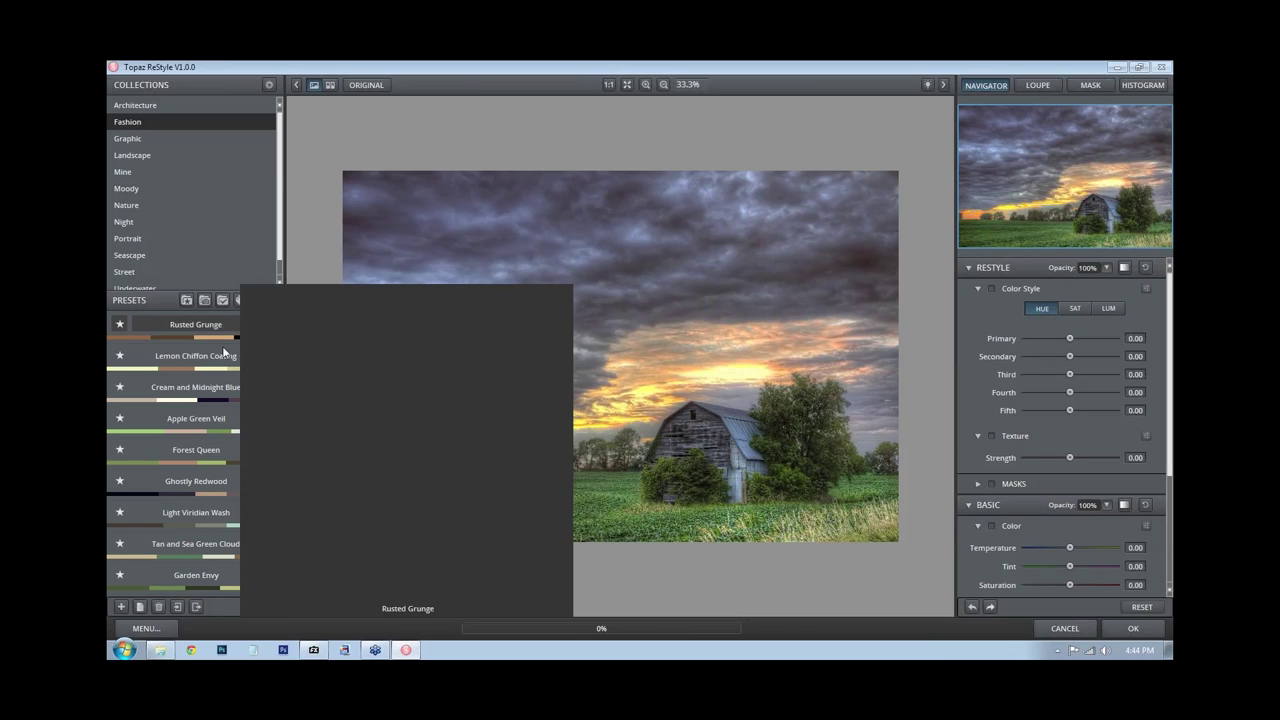
{"action": "left_click", "coordinate": [186, 300]}
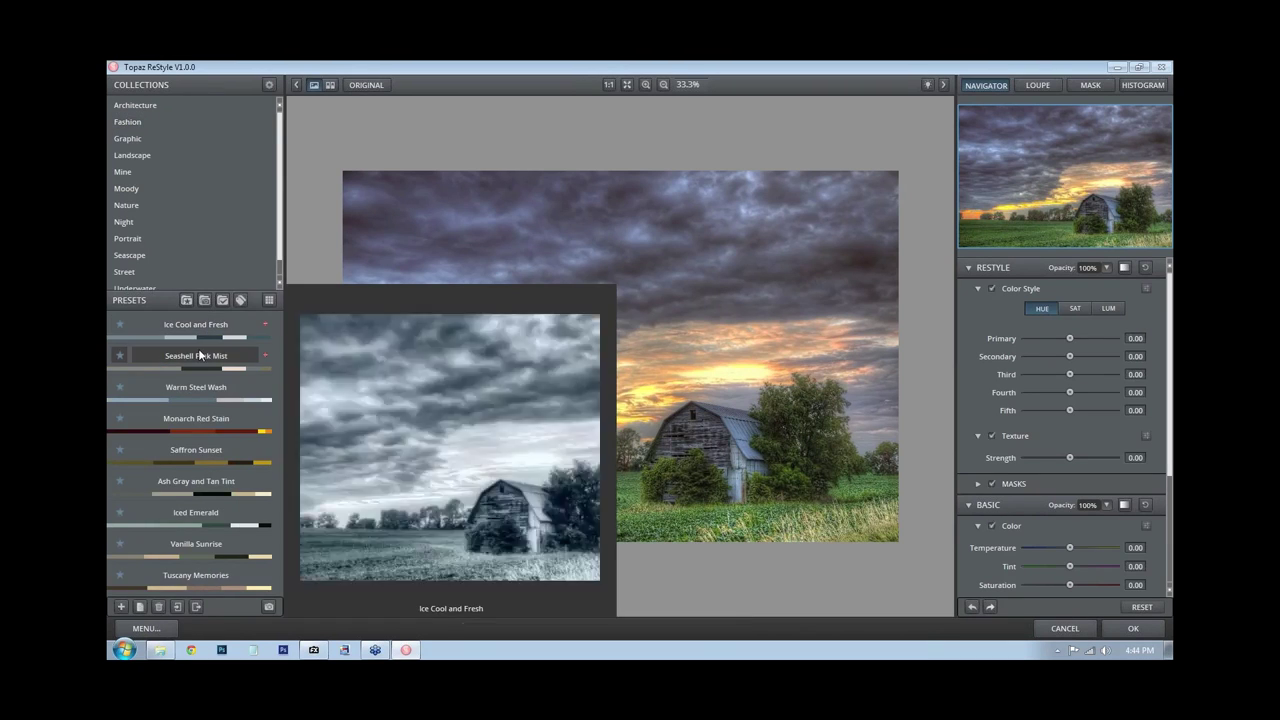
Try the Monarch Red Stain preset on the barn photo with the ReStyle opacity reduced to 42%
{"action": "left_click", "coordinate": [204, 419]}
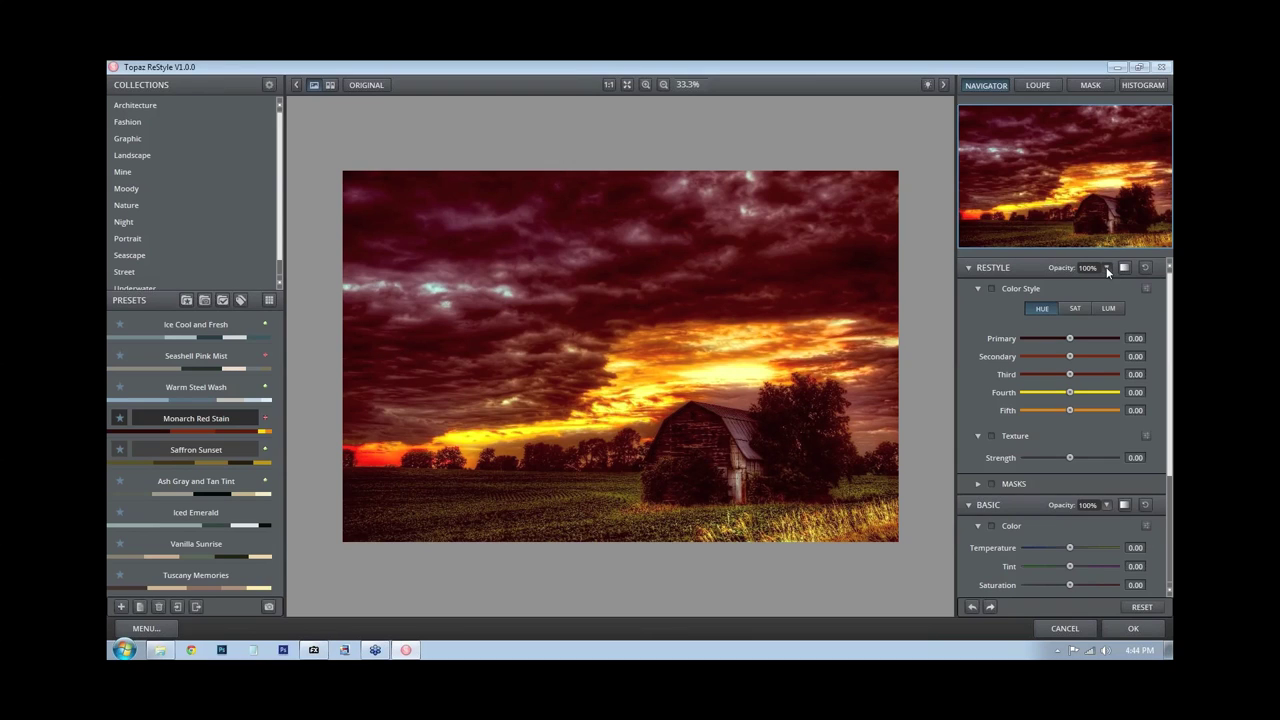
{"action": "left_click", "coordinate": [1107, 270]}
{"action": "left_click_drag", "start_coordinate": [1123, 273], "coordinate": [1094, 274]}
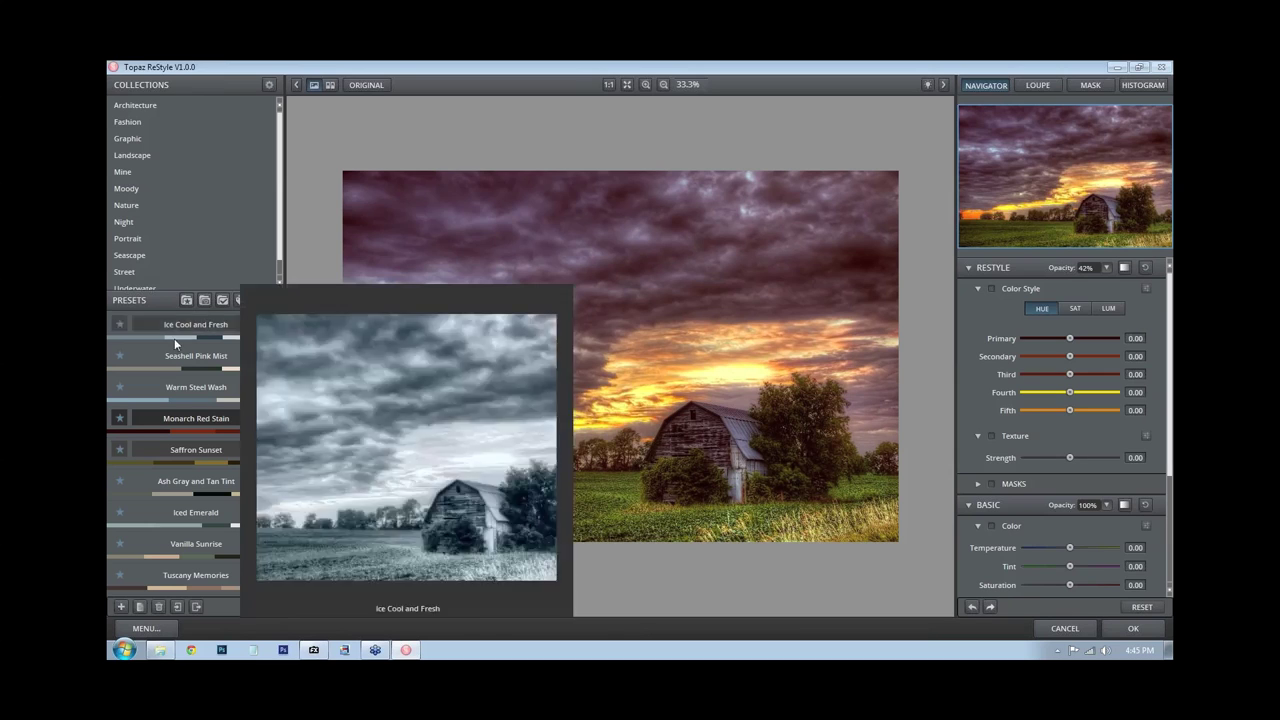
Try the Iced Emerald preset on the barn photo with the ReStyle opacity reduced to 42%
{"action": "mouse_move", "coordinate": [180, 425]}
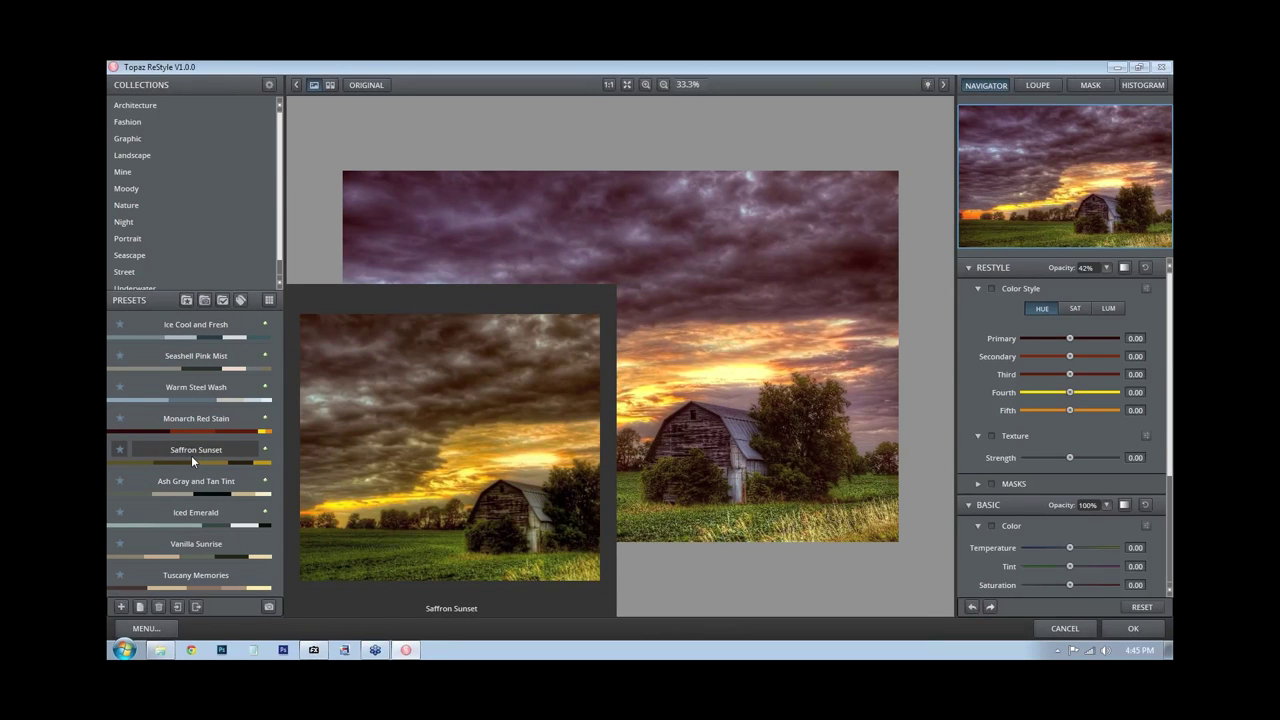
{"action": "left_click", "coordinate": [196, 513]}
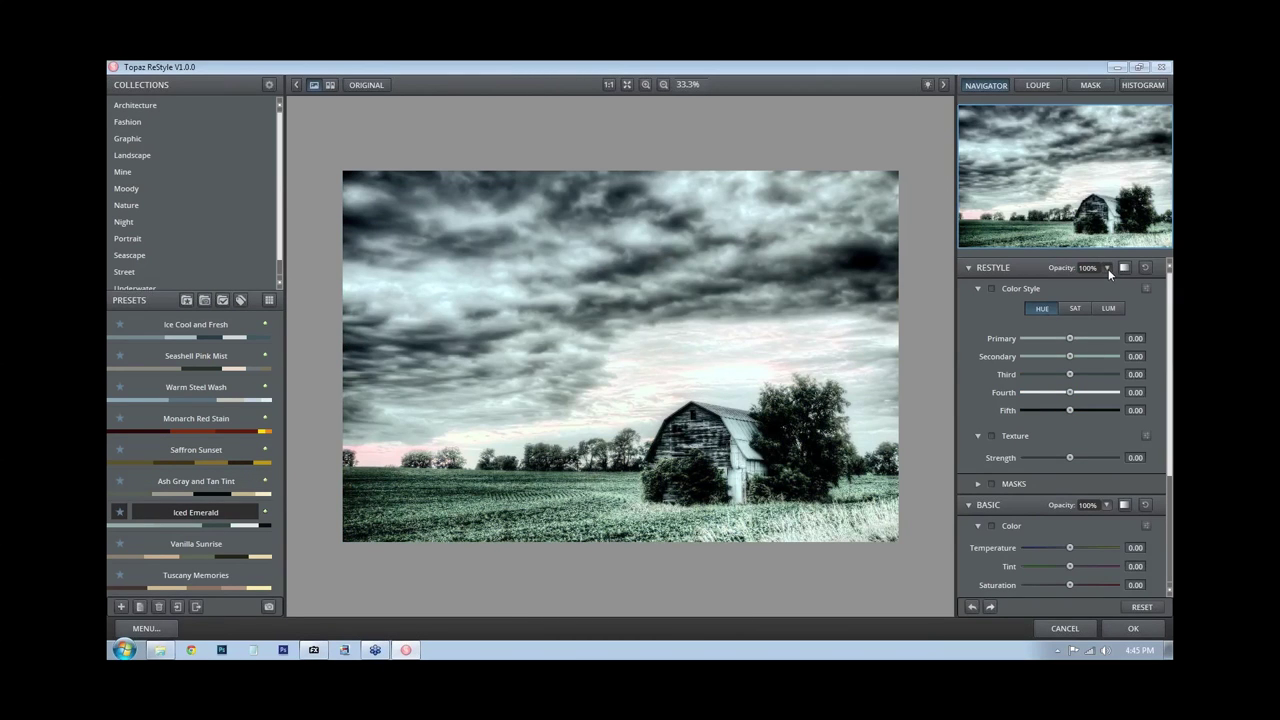
{"action": "left_click", "coordinate": [1107, 268]}
{"action": "left_click_drag", "start_coordinate": [1120, 274], "coordinate": [1095, 276]}
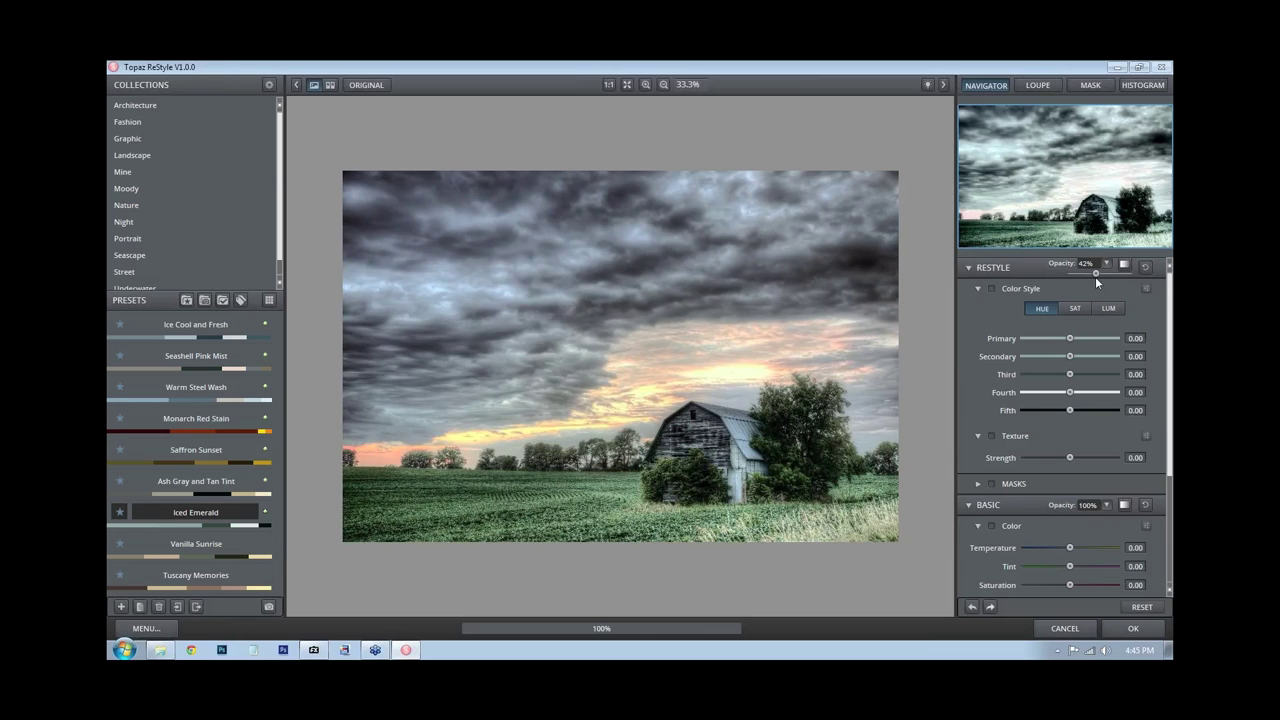
Choose the Ice Cool and Fresh preset and apply the ReStyle result to the Step layer
{"action": "left_click", "coordinate": [210, 327]}
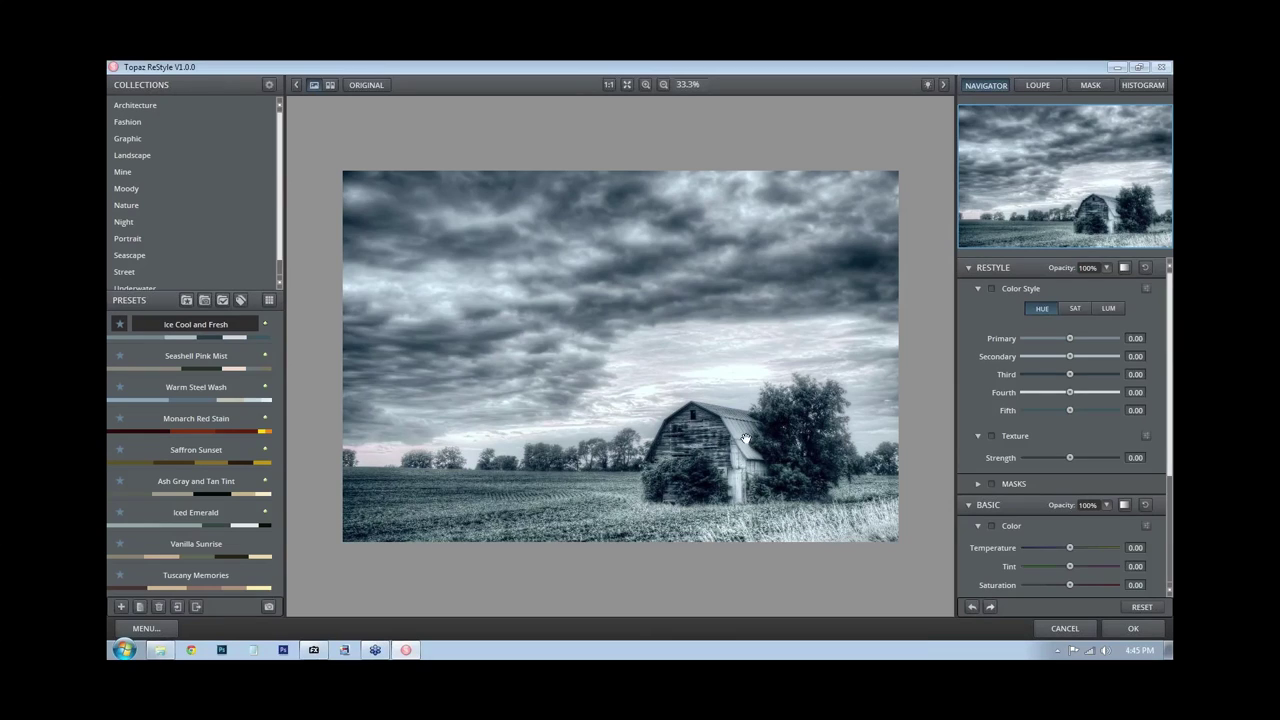
{"action": "left_click", "coordinate": [1134, 629]}
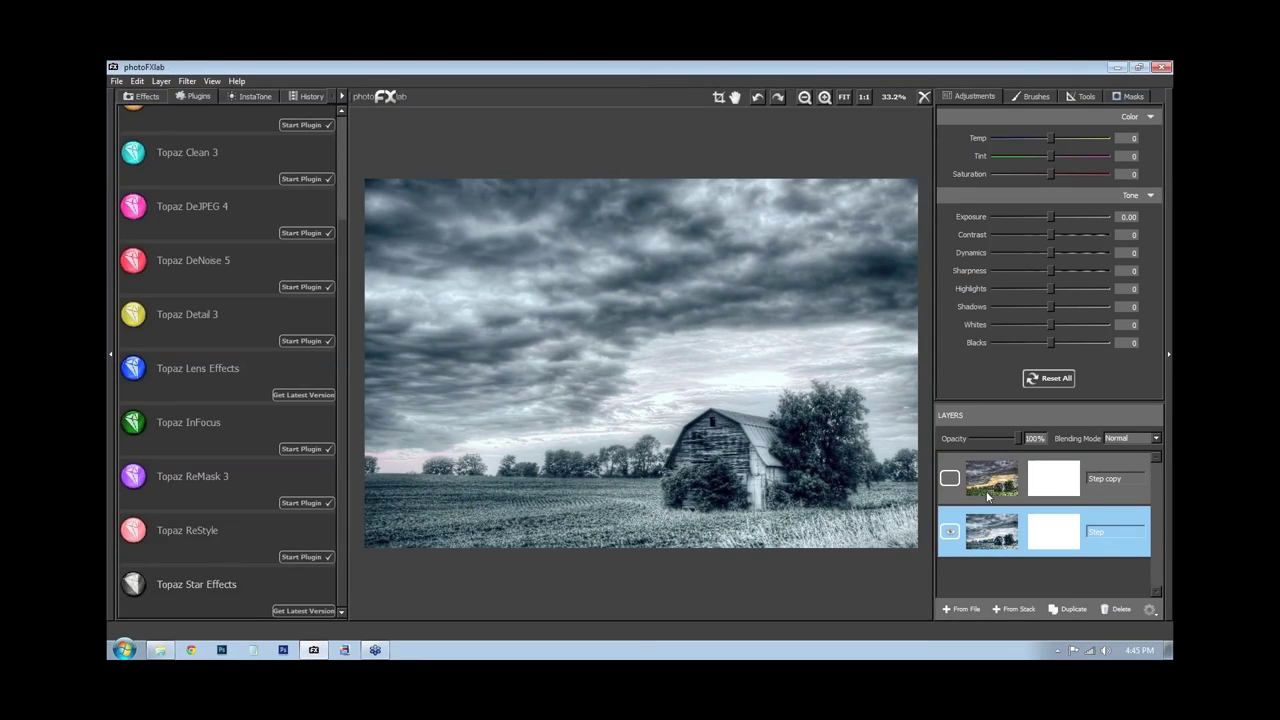
Delete the hidden Step copy layer and duplicate the restyled Step layer in Multiply blending mode
{"action": "left_click", "coordinate": [987, 490]}
{"action": "key", "text": "Delete"}
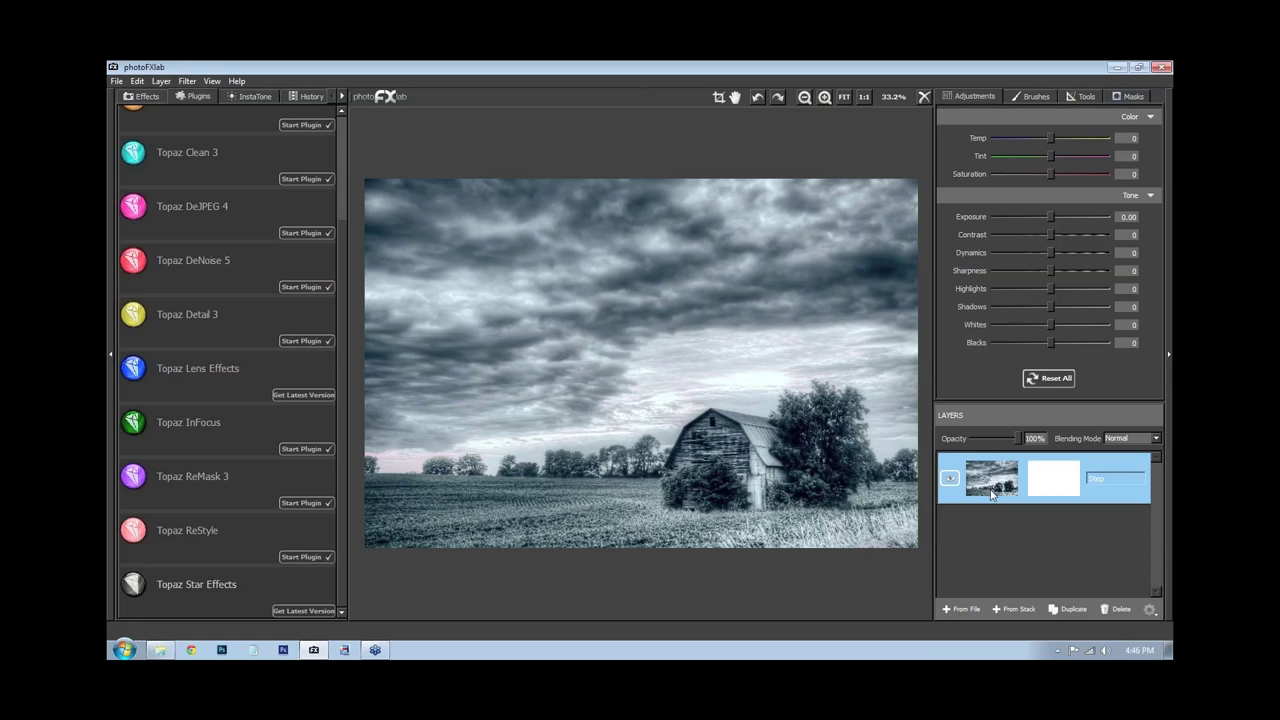
{"action": "left_click", "coordinate": [992, 490]}
{"action": "key", "text": "ctrl+j"}
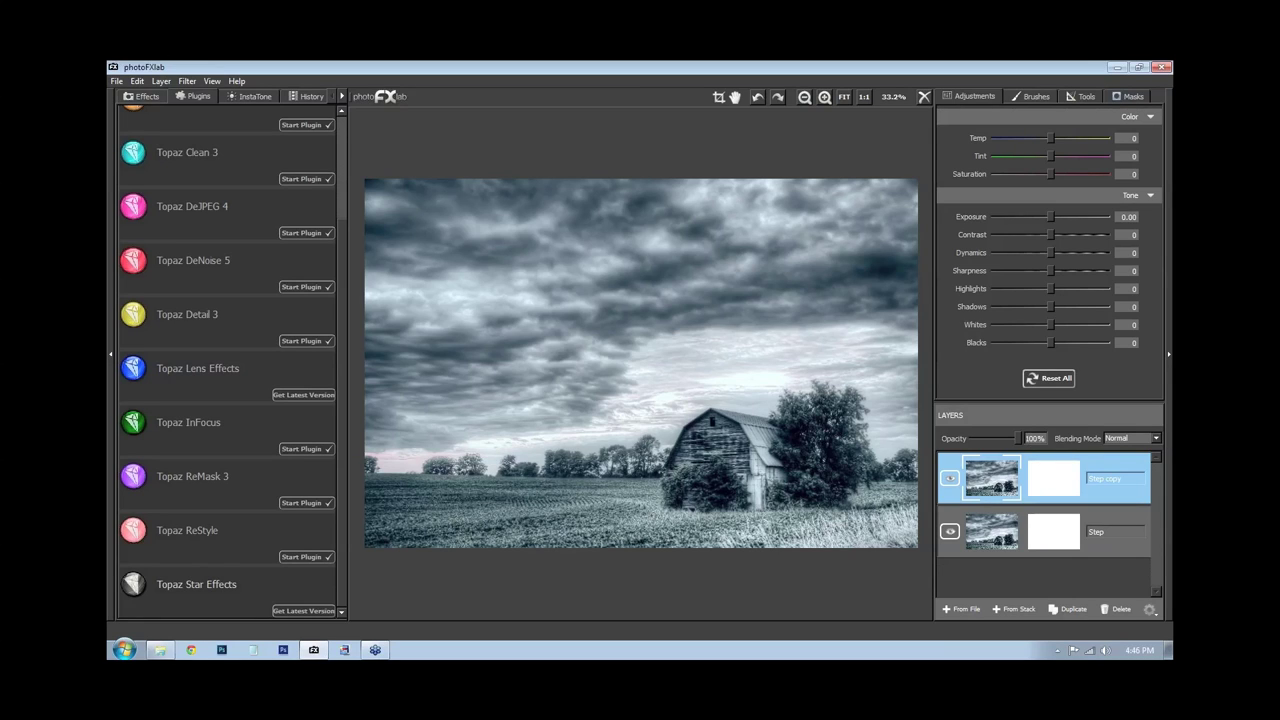
{"action": "left_click", "coordinate": [1150, 440]}
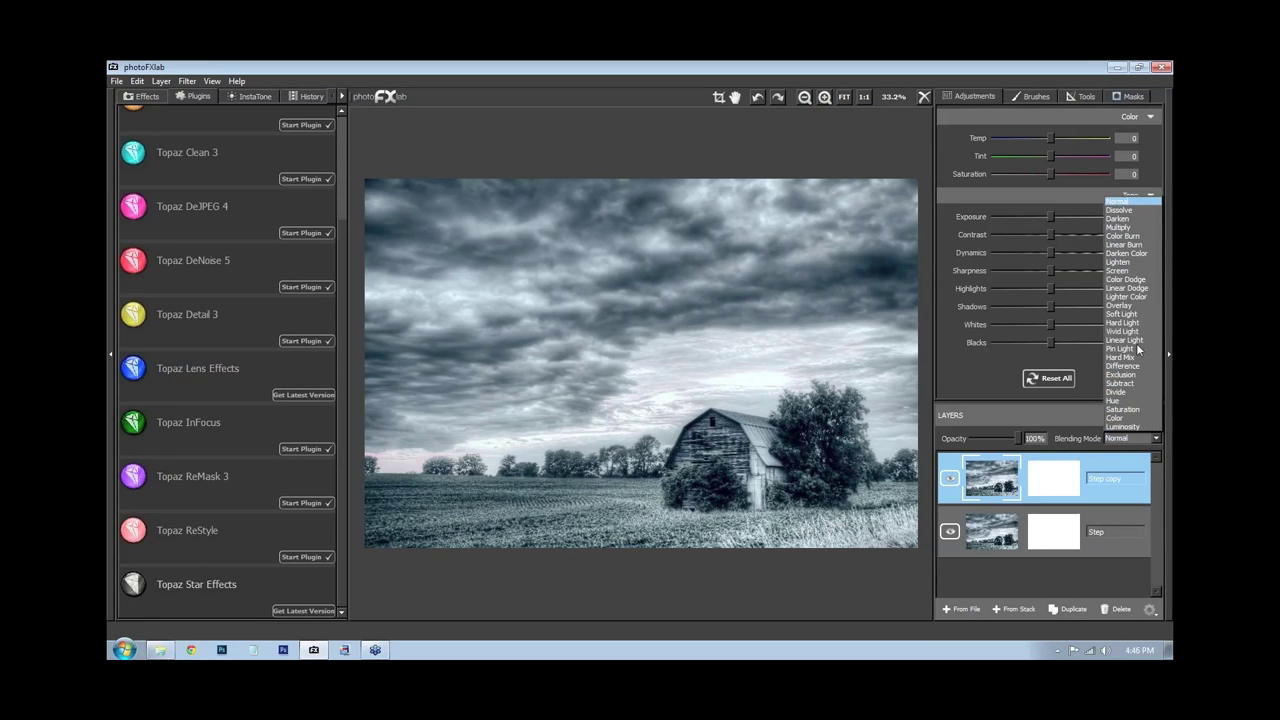
{"action": "left_click", "coordinate": [1118, 227]}
Paint black across the interior of the Multiply layer's mask with Brush Size 0.88, leaving only the image edges darkened
{"action": "left_click", "coordinate": [1054, 478]}
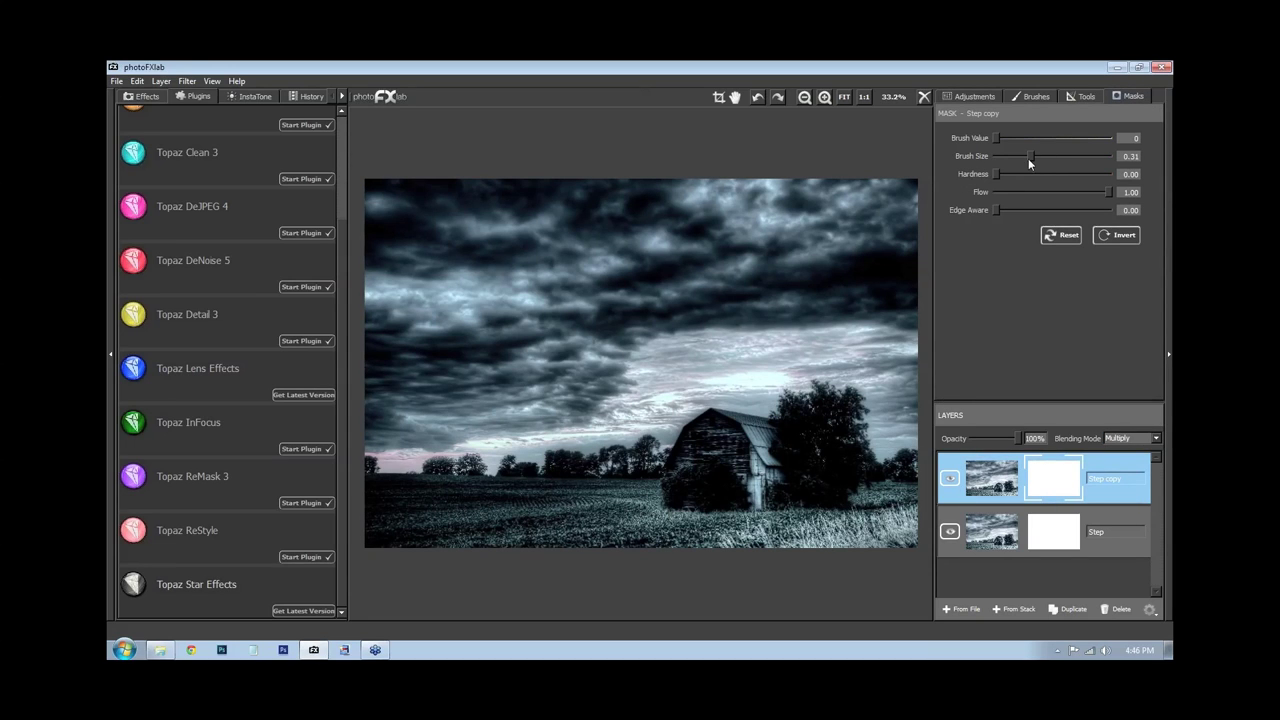
{"action": "left_click_drag", "start_coordinate": [1028, 157], "coordinate": [1096, 157]}
{"action": "mouse_move", "coordinate": [780, 320]}
{"action": "left_mouse_down"}
{"action": "mouse_move", "coordinate": [560, 400]}
{"action": "mouse_move", "coordinate": [608, 343]}
{"action": "mouse_move", "coordinate": [703, 308]}
{"action": "mouse_move", "coordinate": [860, 286]}
{"action": "mouse_move", "coordinate": [537, 286]}
{"action": "mouse_move", "coordinate": [495, 242]}
{"action": "mouse_move", "coordinate": [631, 291]}
{"action": "left_mouse_up"}
{"action": "mouse_move", "coordinate": [506, 291]}
{"action": "left_mouse_down"}
{"action": "mouse_move", "coordinate": [450, 372]}
{"action": "mouse_move", "coordinate": [451, 466]}
{"action": "mouse_move", "coordinate": [480, 498]}
{"action": "mouse_move", "coordinate": [626, 490]}
{"action": "mouse_move", "coordinate": [553, 485]}
{"action": "mouse_move", "coordinate": [569, 512]}
{"action": "mouse_move", "coordinate": [628, 514]}
{"action": "mouse_move", "coordinate": [757, 446]}
{"action": "mouse_move", "coordinate": [735, 419]}
{"action": "mouse_move", "coordinate": [819, 414]}
{"action": "mouse_move", "coordinate": [826, 489]}
{"action": "mouse_move", "coordinate": [796, 497]}
{"action": "mouse_move", "coordinate": [848, 386]}
{"action": "mouse_move", "coordinate": [851, 283]}
{"action": "mouse_move", "coordinate": [807, 262]}
{"action": "mouse_move", "coordinate": [848, 266]}
{"action": "left_mouse_up"}
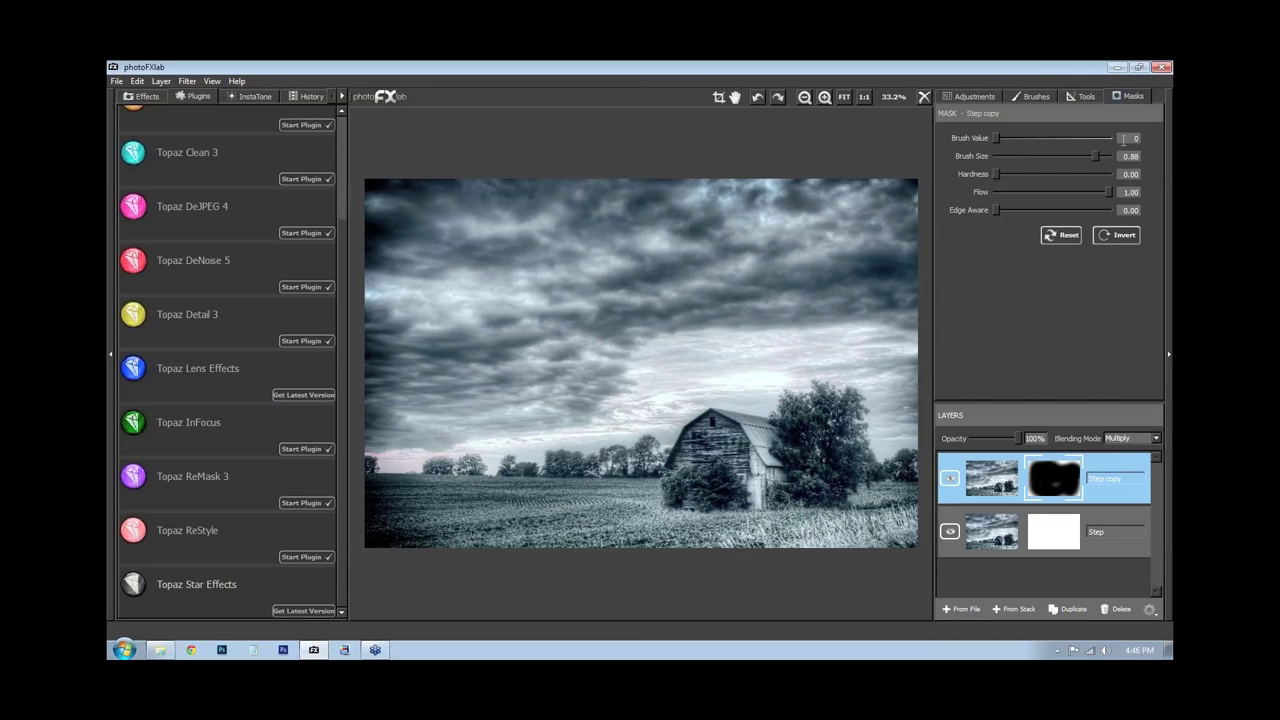
Paint the large tree and the bush by the barn back into the mask with Brush Size 0.18 and Brush Value 225
{"action": "key", "text": "bracketleft"}
{"action": "key", "text": "bracketleft"}
{"action": "key", "text": "bracketleft"}
{"action": "key", "text": "bracketleft"}
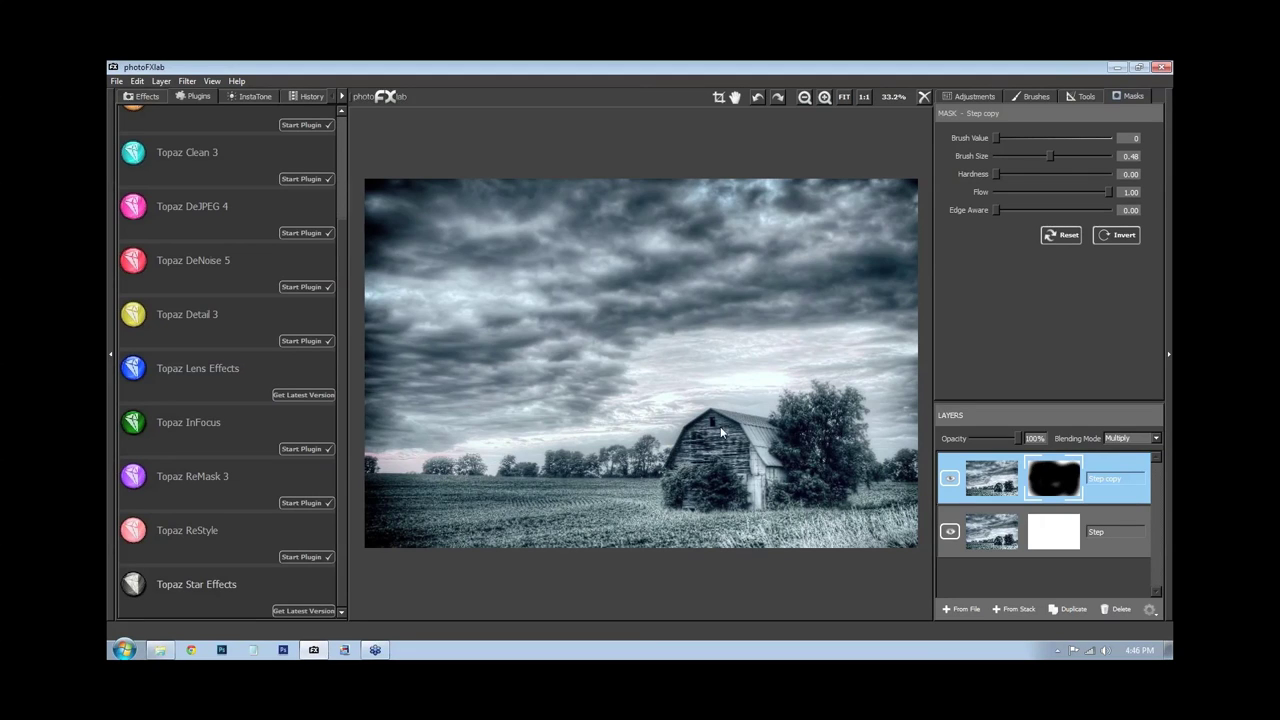
{"action": "mouse_move", "coordinate": [1049, 156]}
{"action": "left_mouse_down"}
{"action": "mouse_move", "coordinate": [1006, 150]}
{"action": "mouse_move", "coordinate": [1108, 138]}
{"action": "left_mouse_up"}
{"action": "mouse_move", "coordinate": [811, 478]}
{"action": "left_mouse_down"}
{"action": "mouse_move", "coordinate": [843, 472]}
{"action": "mouse_move", "coordinate": [823, 494]}
{"action": "mouse_move", "coordinate": [794, 494]}
{"action": "mouse_move", "coordinate": [822, 434]}
{"action": "mouse_move", "coordinate": [839, 461]}
{"action": "mouse_move", "coordinate": [673, 496]}
{"action": "mouse_move", "coordinate": [854, 467]}
{"action": "mouse_move", "coordinate": [811, 483]}
{"action": "left_mouse_up"}
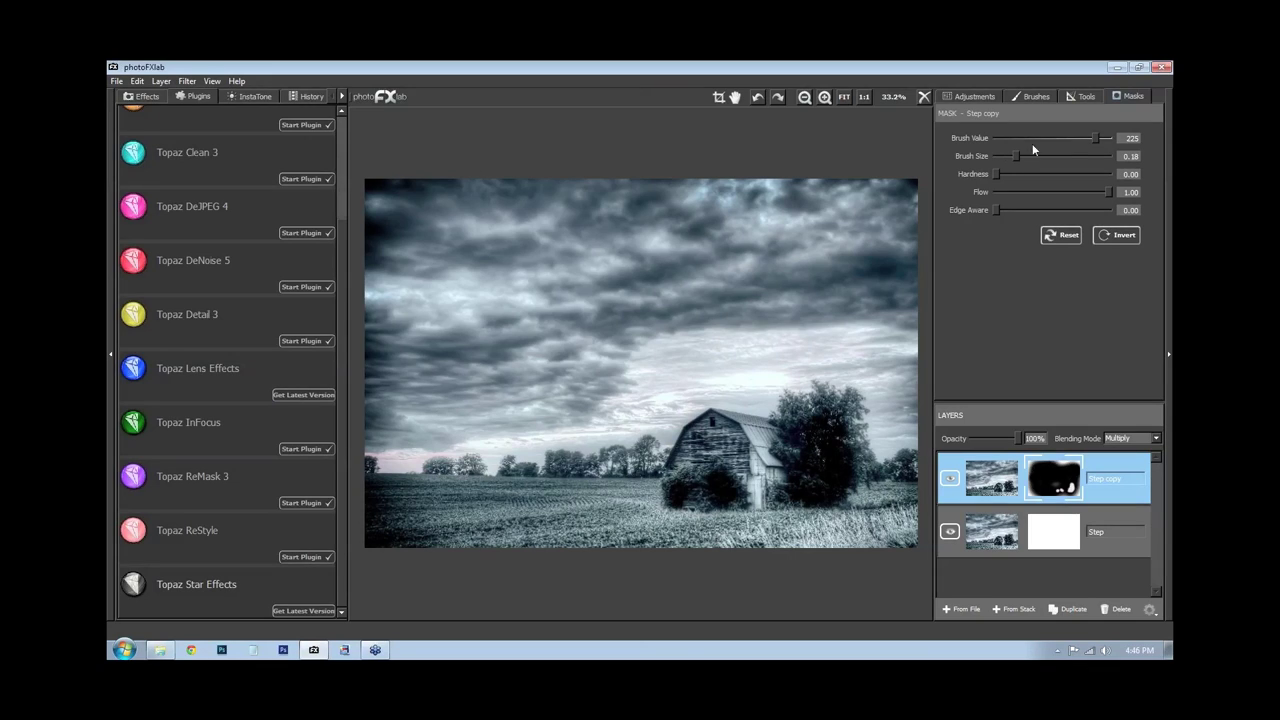
Repaint the mask over the tree and bush with Brush Value 113, and lower the Brush Value to 86
{"action": "left_click_drag", "start_coordinate": [1096, 139], "coordinate": [1047, 139]}
{"action": "mouse_move", "coordinate": [826, 470]}
{"action": "left_mouse_down"}
{"action": "mouse_move", "coordinate": [804, 497]}
{"action": "mouse_move", "coordinate": [819, 428]}
{"action": "mouse_move", "coordinate": [801, 490]}
{"action": "mouse_move", "coordinate": [701, 488]}
{"action": "mouse_move", "coordinate": [704, 509]}
{"action": "mouse_move", "coordinate": [675, 500]}
{"action": "left_mouse_up"}
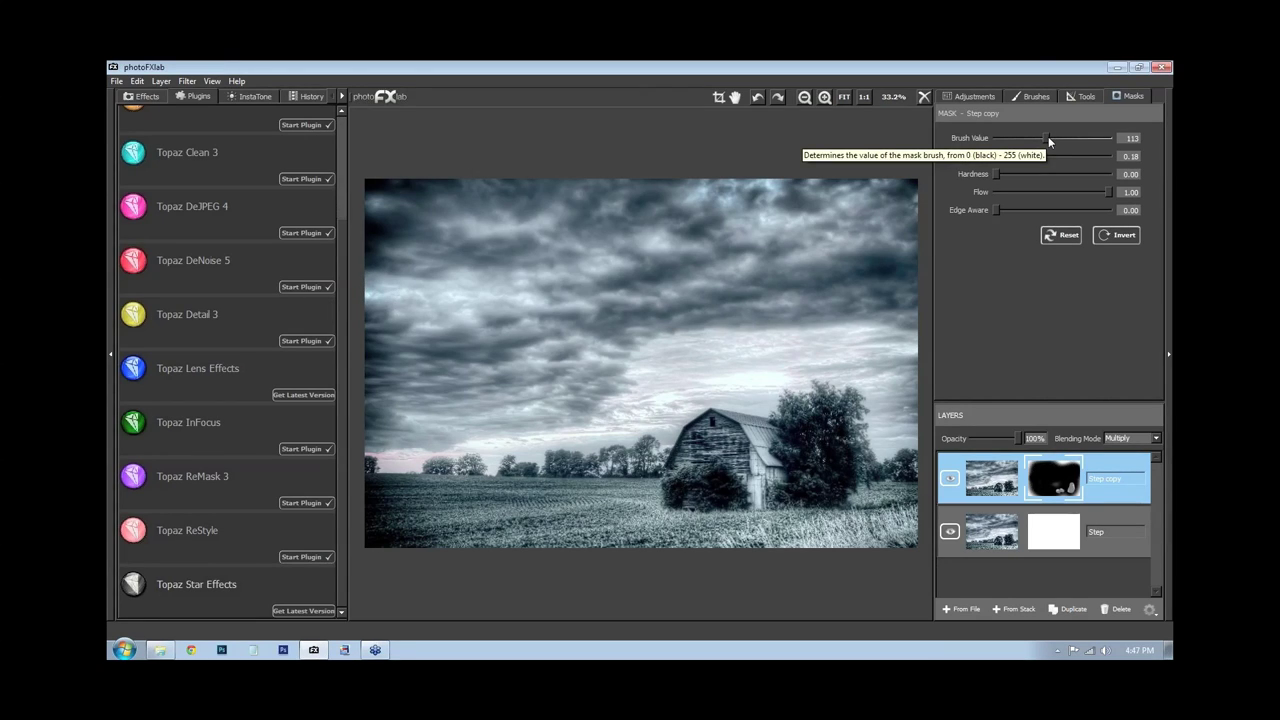
{"action": "mouse_move", "coordinate": [1045, 137]}
{"action": "left_mouse_down"}
{"action": "mouse_move", "coordinate": [998, 140]}
{"action": "mouse_move", "coordinate": [1034, 144]}
{"action": "left_mouse_up"}
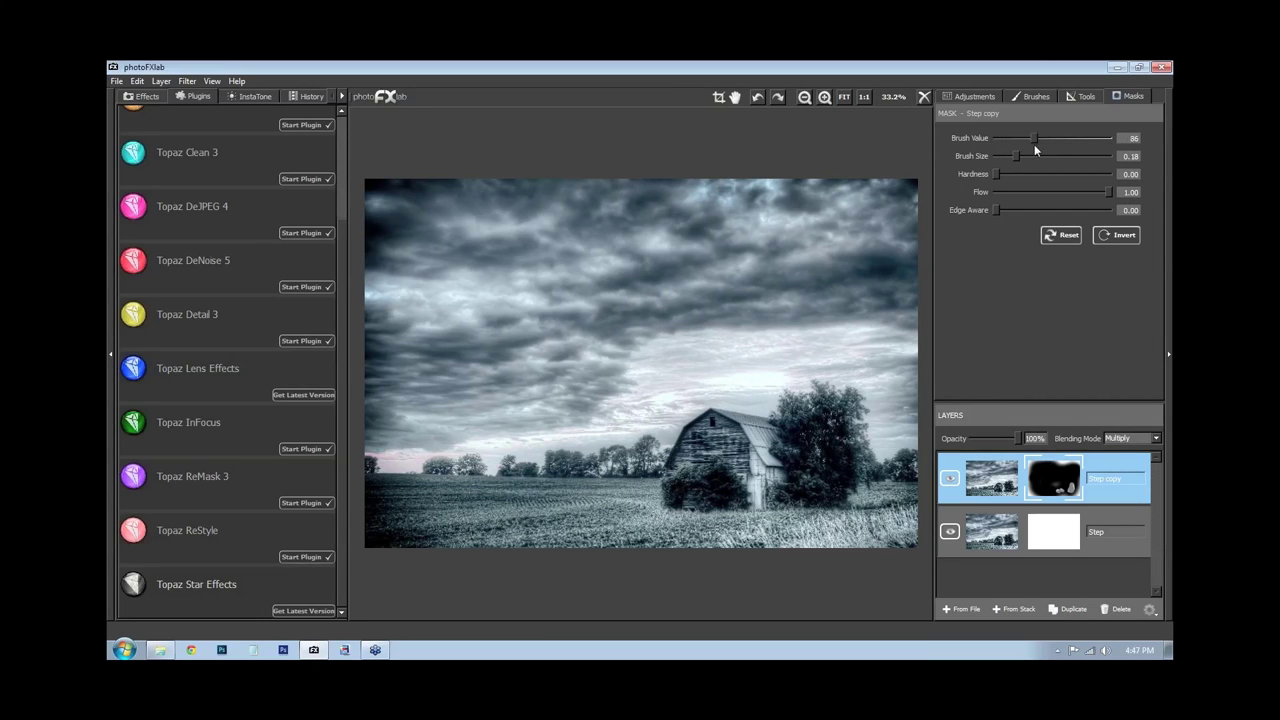